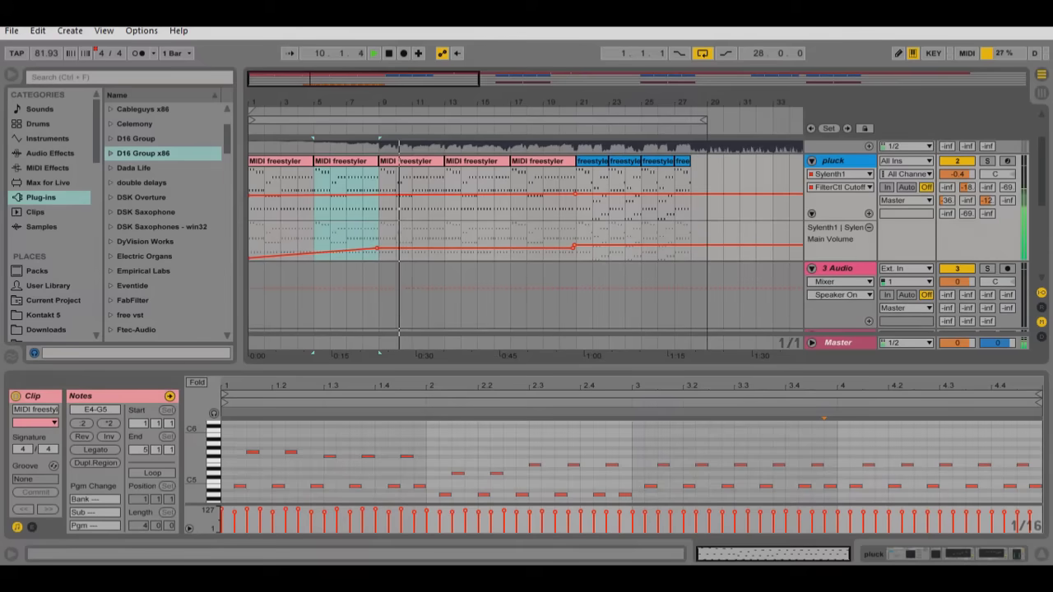
# Display the Sylenth1 Main Volume automation on the pluck track, and hide the track's automation again after reviewing it.
pyautogui.click(844, 187)
pyautogui.click(838, 210)
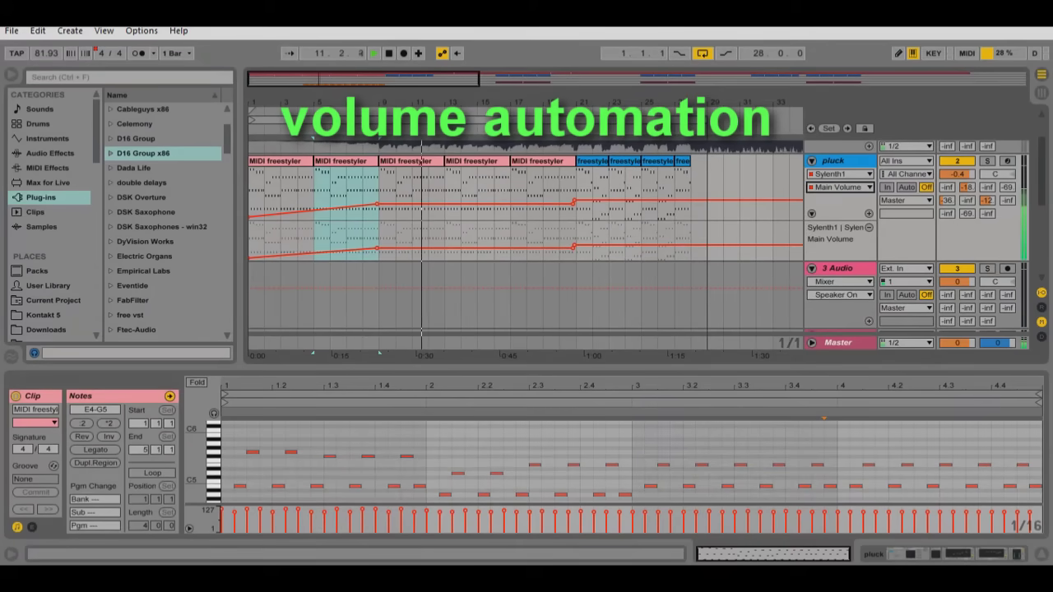
pyautogui.click(839, 174)
pyautogui.click(837, 186)
pyautogui.click(812, 214)
pyautogui.scroll(2, 526, 239)
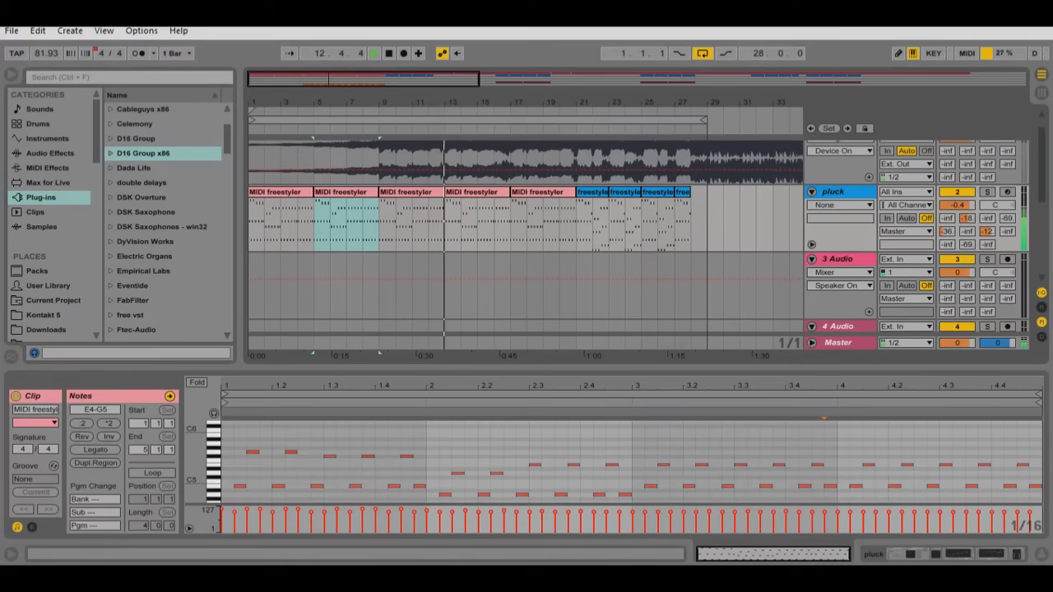
# Show the return tracks and solo the B Cathedral and E MConvolution returns one after the other, viewing their effect chains.
pyautogui.hotkey('ctrl', 'alt', 'r')
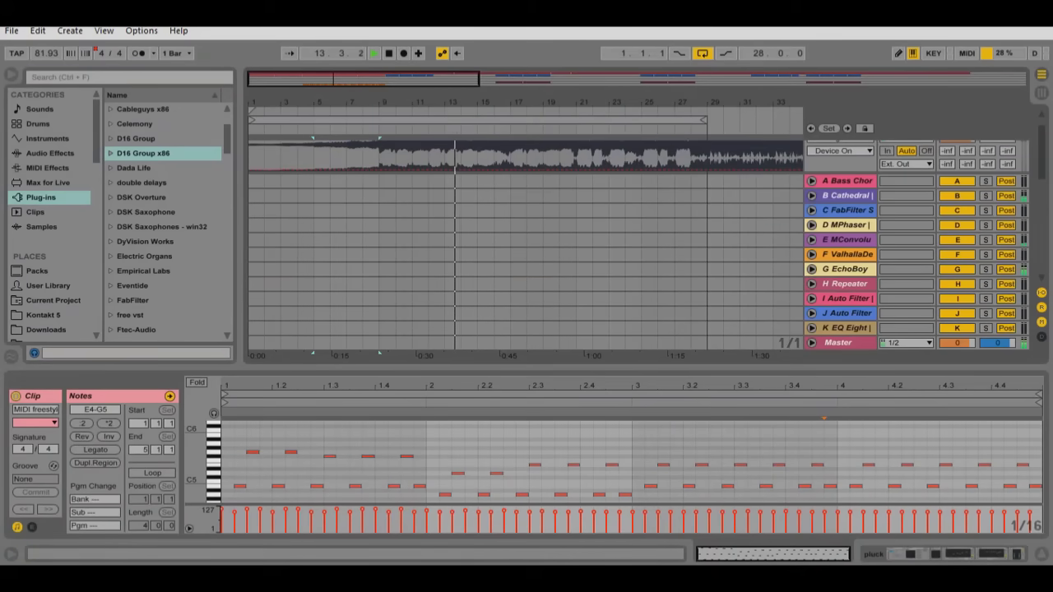
pyautogui.click(847, 196)
pyautogui.click(985, 196)
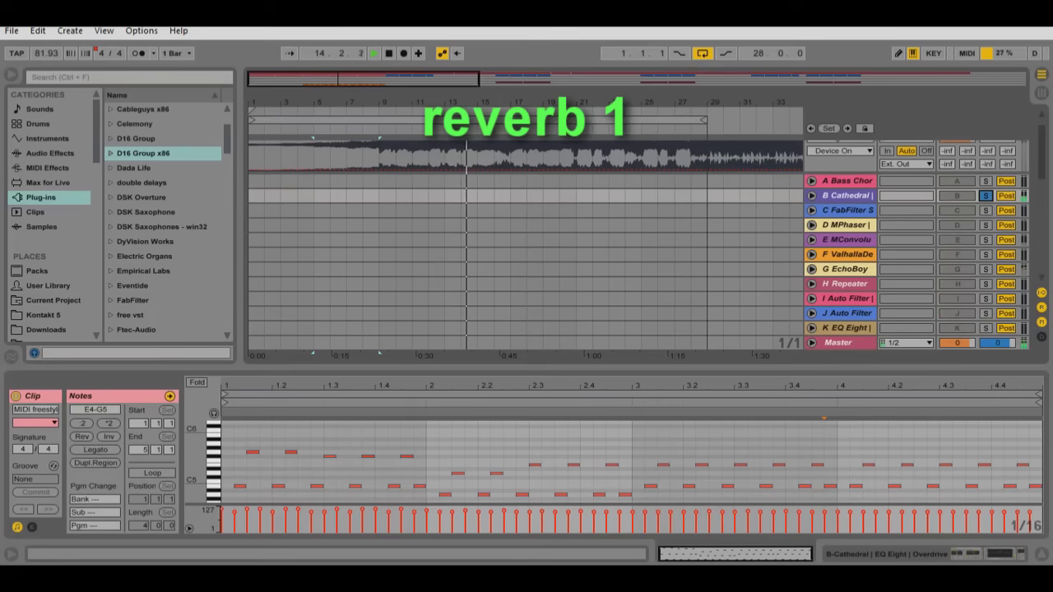
pyautogui.hotkey('shift', 'Tab')
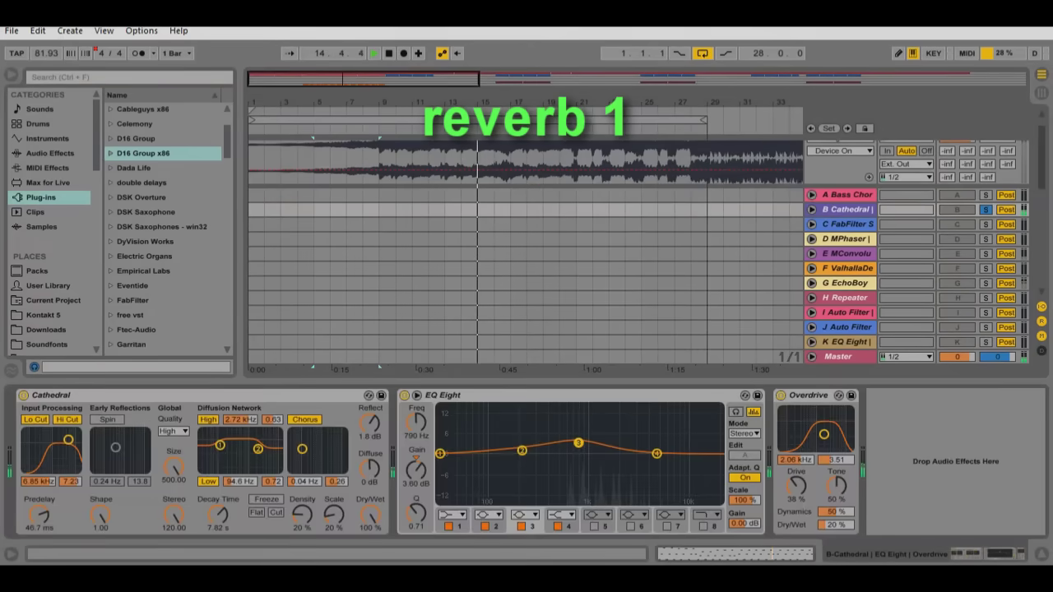
pyautogui.click(847, 254)
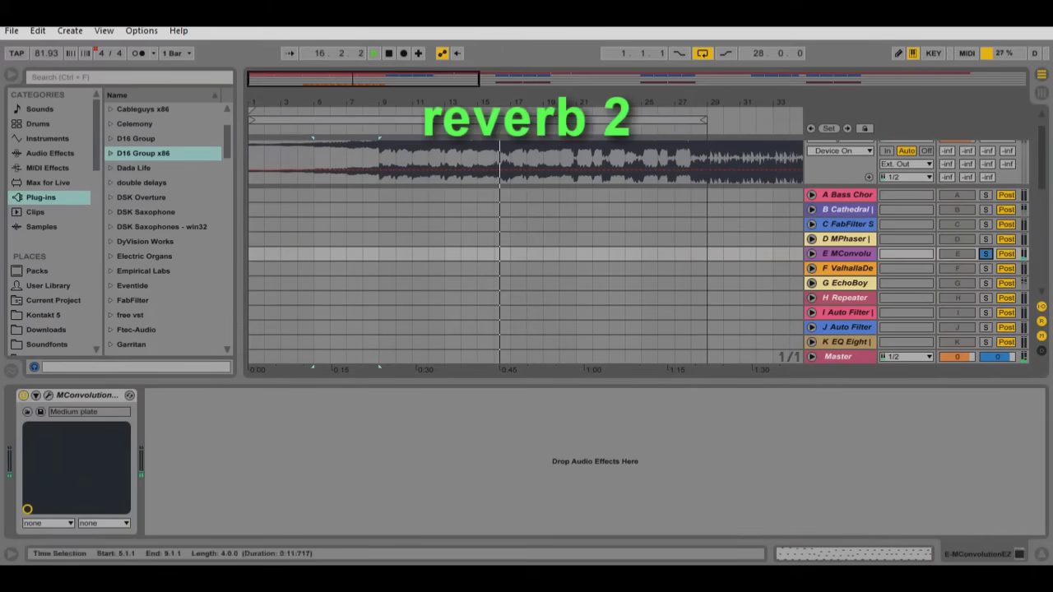
pyautogui.click(986, 254)
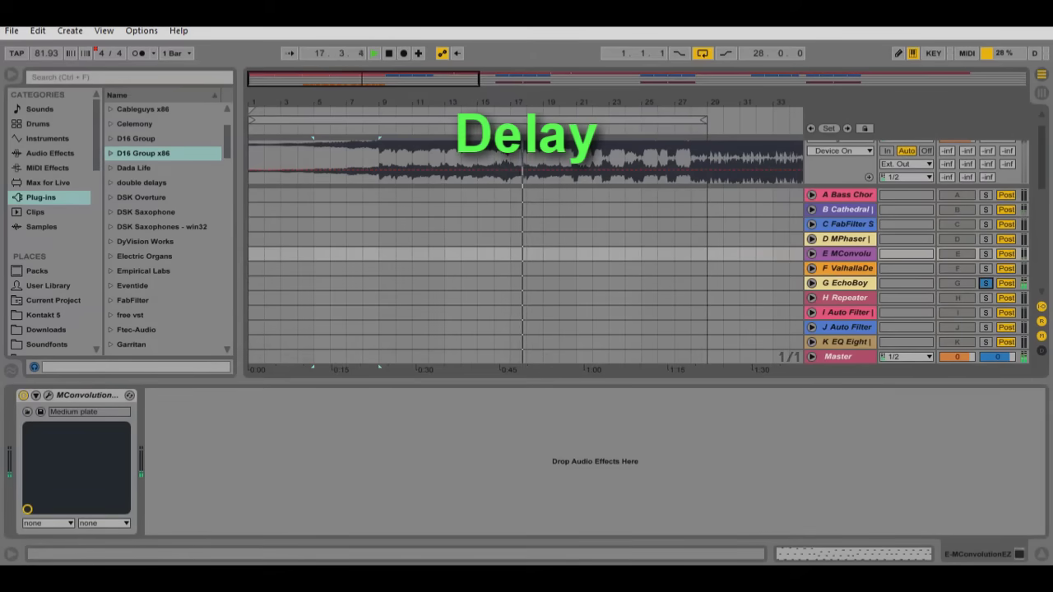
# Solo the G EchoBoy return and open its plug-in window to examine the delay settings, closing it when finished.
pyautogui.click(845, 283)
pyautogui.click(986, 283)
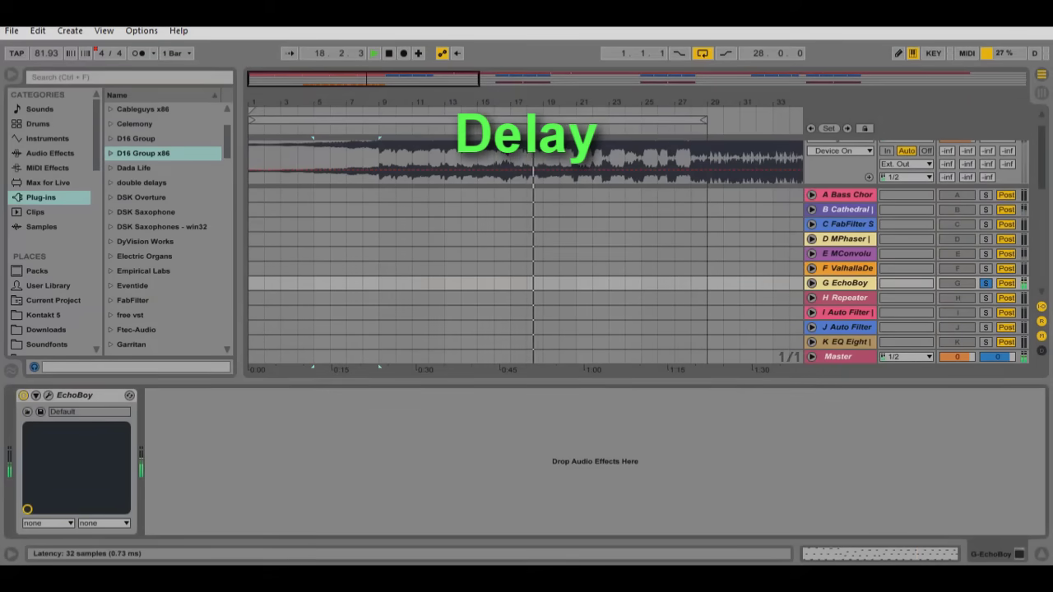
pyautogui.click(48, 395)
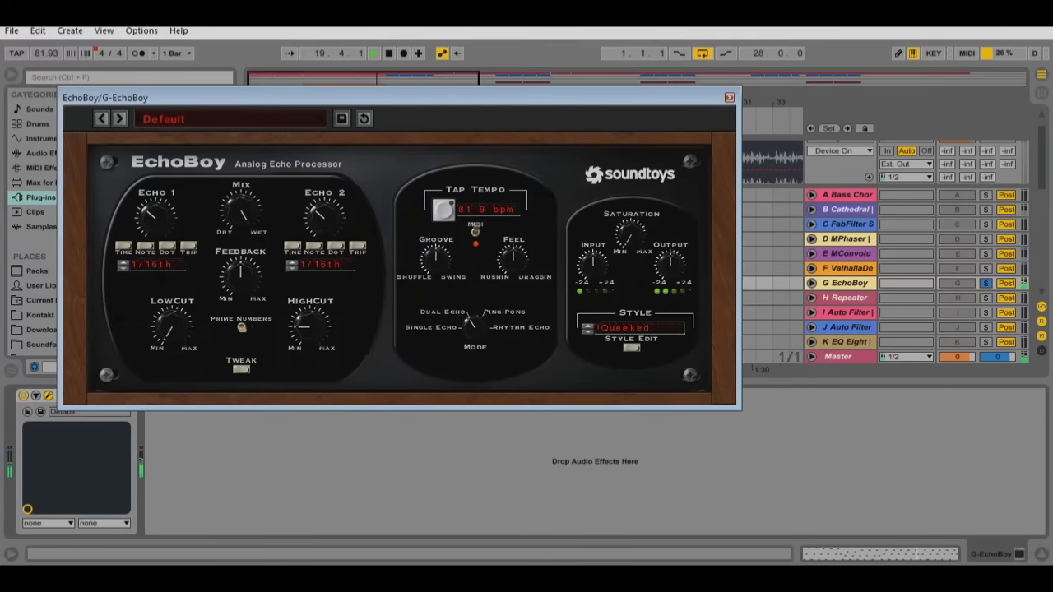
pyautogui.click(730, 97)
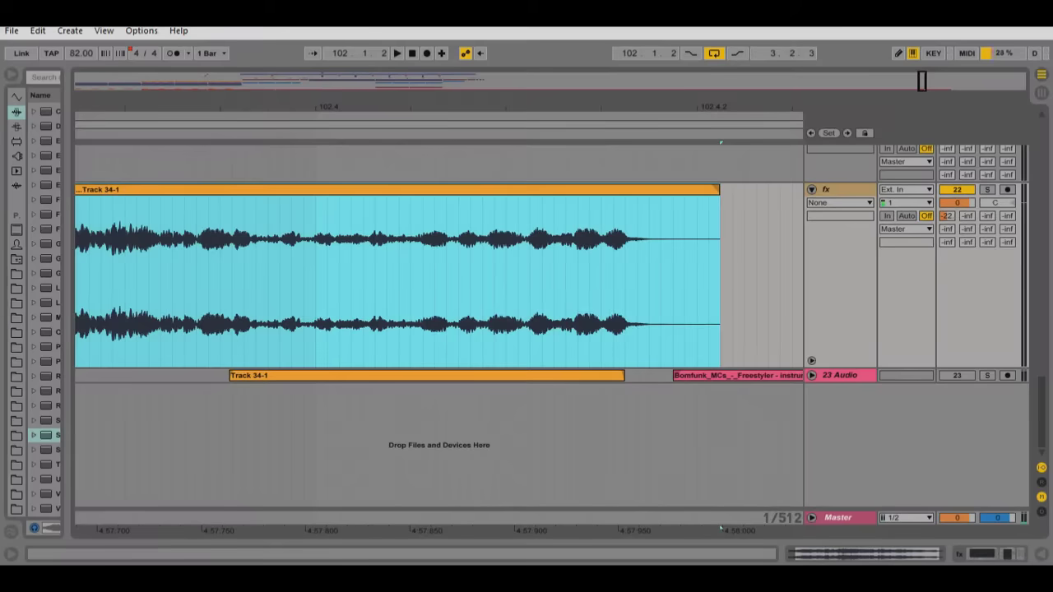
# Trim the silent tail of the Track 34-1 clip on the fx track and split off its quiet closing fragment at 102.3.4.
pyautogui.moveTo(718, 191); pyautogui.dragTo(623, 191)
pyautogui.press('z')
pyautogui.moveTo(134, 280); pyautogui.dragTo(703, 279)
pyautogui.hotkey('ctrl', 'e')
pyautogui.press('+')
pyautogui.press('+')
pyautogui.moveTo(157, 190); pyautogui.dragTo(147, 190)
pyautogui.press('-')
pyautogui.press('-')
pyautogui.press('-')
pyautogui.press('-')
pyautogui.press('-')
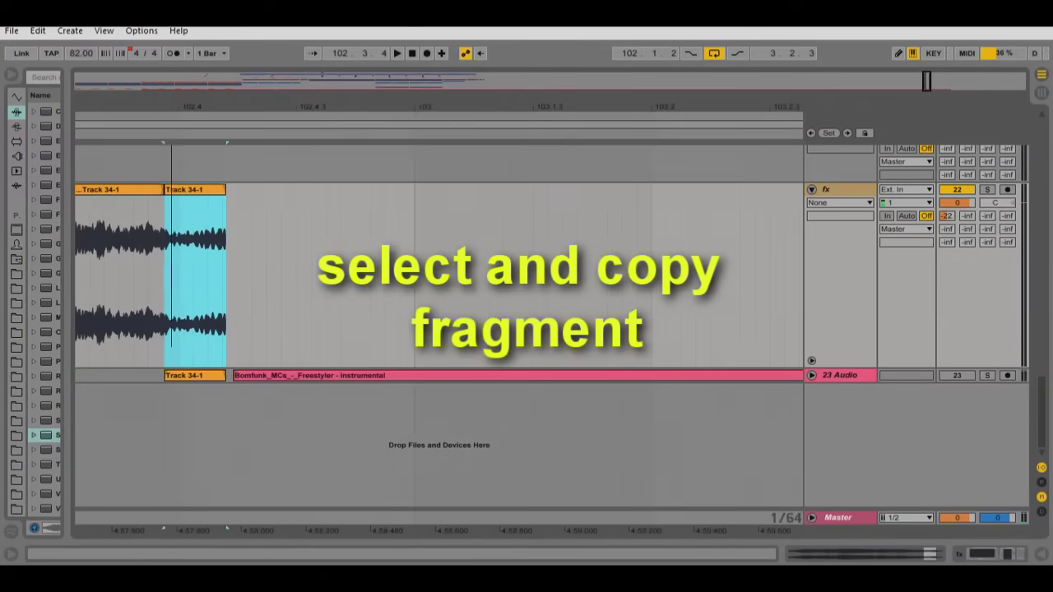
# Copy the split-off Track 34-1 fragment and paste it three times in a row directly behind itself.
pyautogui.hotkey('ctrl', 'c')
pyautogui.click(227, 280)
pyautogui.hotkey('ctrl', 'v')
pyautogui.hotkey('ctrl', 'v')
pyautogui.hotkey('ctrl', 'v')
# Copy the block of four Track 34-1 fragments and paste it end to end 11 times, reaching about 105.4.
pyautogui.moveTo(411, 280); pyautogui.dragTo(163, 280)
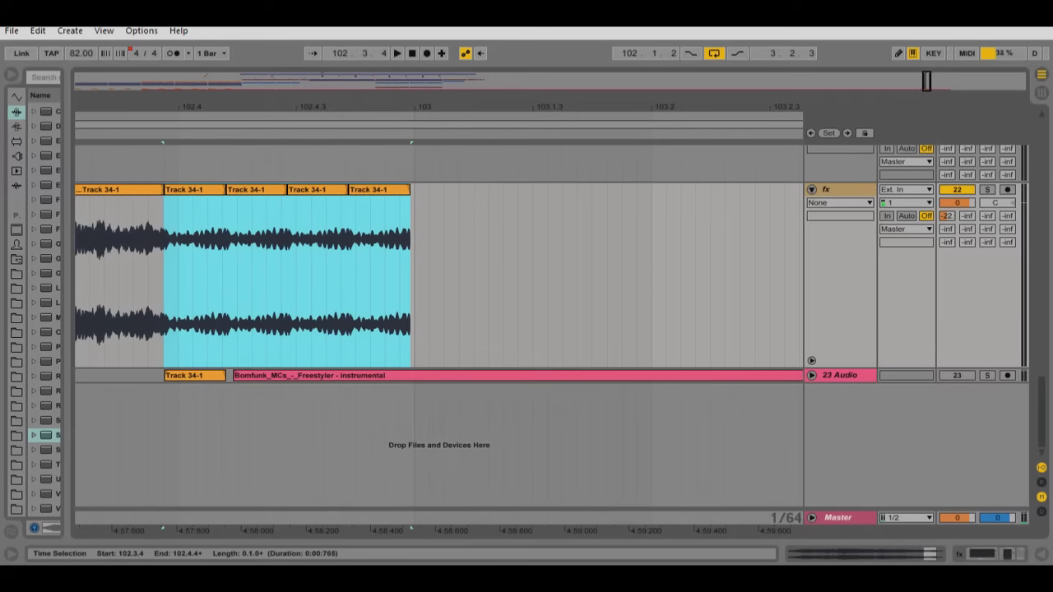
pyautogui.press('+')
pyautogui.press('+')
pyautogui.press('-')
pyautogui.moveTo(717, 280); pyautogui.dragTo(156, 280)
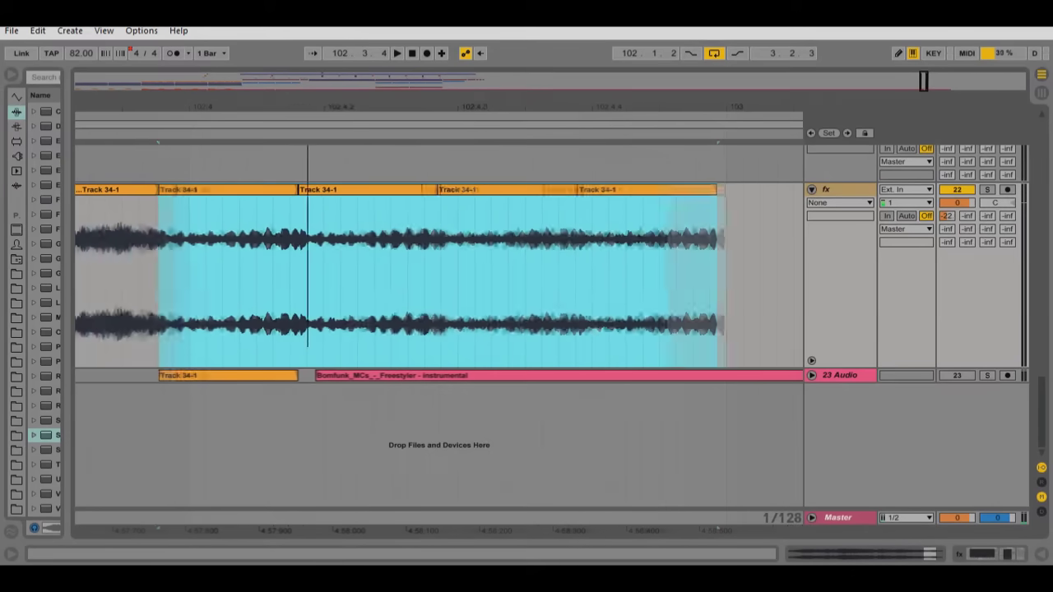
pyautogui.press('-')
pyautogui.press('-')
pyautogui.press('-')
pyautogui.hotkey('ctrl', 'c')
pyautogui.press('Right')
pyautogui.hotkey('ctrl', 'v')
pyautogui.press('Right')
pyautogui.hotkey('ctrl', 'v')
pyautogui.press('Right')
pyautogui.hotkey('ctrl', 'v')
pyautogui.press('Right')
pyautogui.hotkey('ctrl', 'v')
pyautogui.press('Right')
pyautogui.press('-')
pyautogui.press('-')
pyautogui.hotkey('ctrl', 'v')
pyautogui.press('Right')
pyautogui.hotkey('ctrl', 'v')
pyautogui.press('Right')
pyautogui.hotkey('ctrl', 'v')
pyautogui.press('Right')
pyautogui.hotkey('ctrl', 'v')
pyautogui.press('Right')
pyautogui.hotkey('ctrl', 'v')
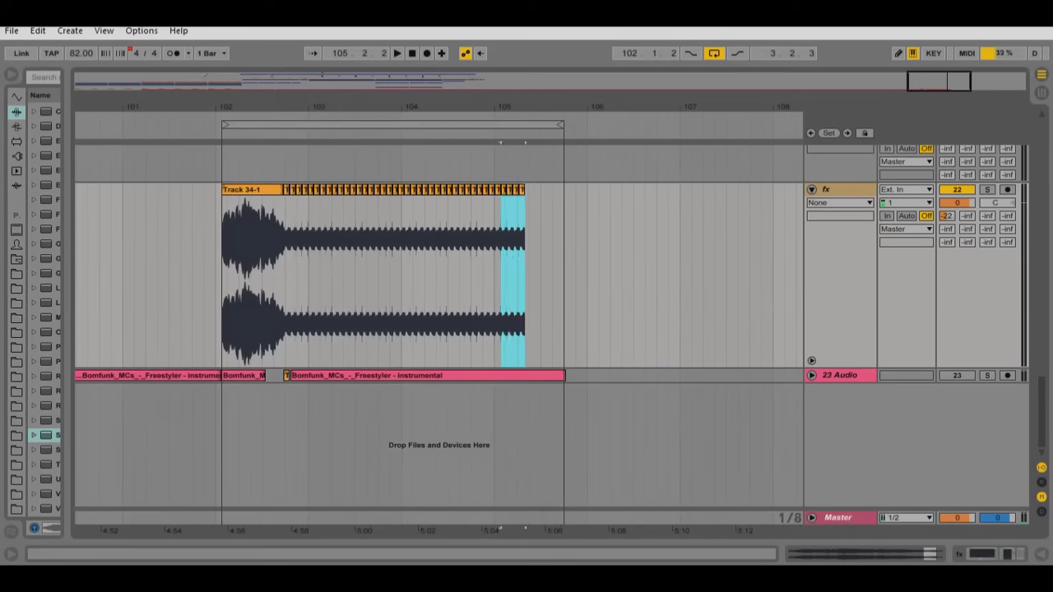
pyautogui.press('Right')
pyautogui.hotkey('ctrl', 'v')
pyautogui.press('Right')
pyautogui.hotkey('ctrl', 'v')
# Consolidate all the repeated Track 34-1 fragments on the fx track into one clip.
pyautogui.press('+')
pyautogui.moveTo(710, 279); pyautogui.dragTo(165, 279)
pyautogui.rightClick(334, 192)
pyautogui.click(366, 287)
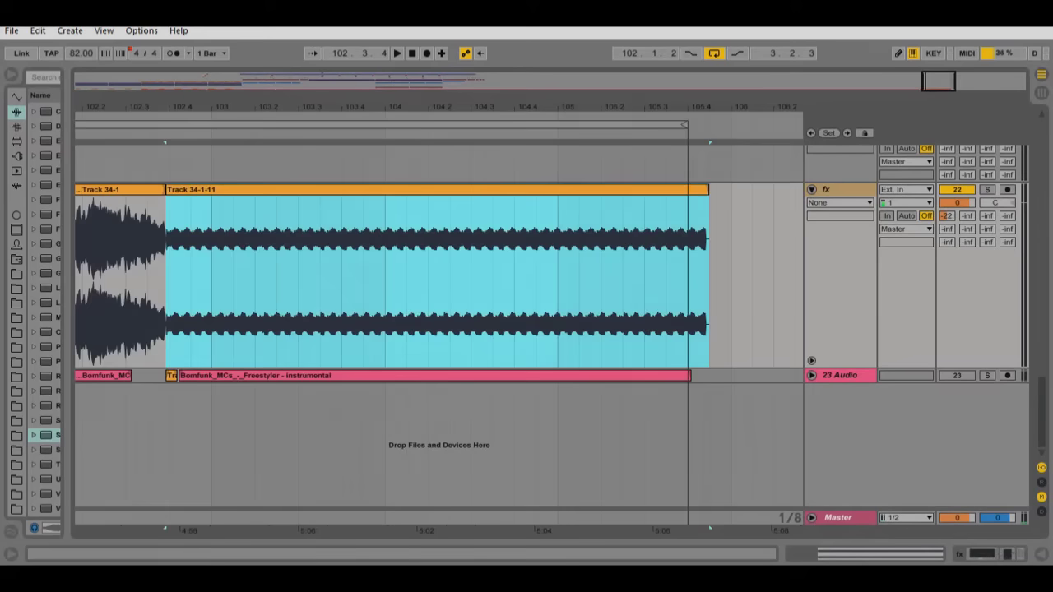
# Show the Fades on the fx track's clips and start playback.
pyautogui.click(840, 202)
pyautogui.press('+')
pyautogui.press('+')
pyautogui.press('+')
pyautogui.press('+')
pyautogui.click(834, 222)
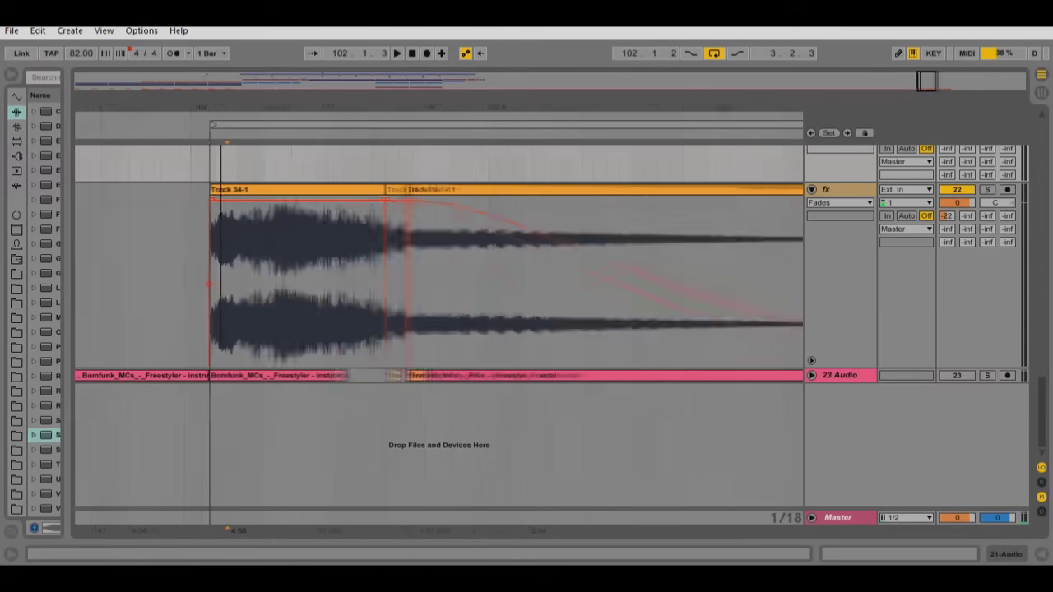
pyautogui.press('space')
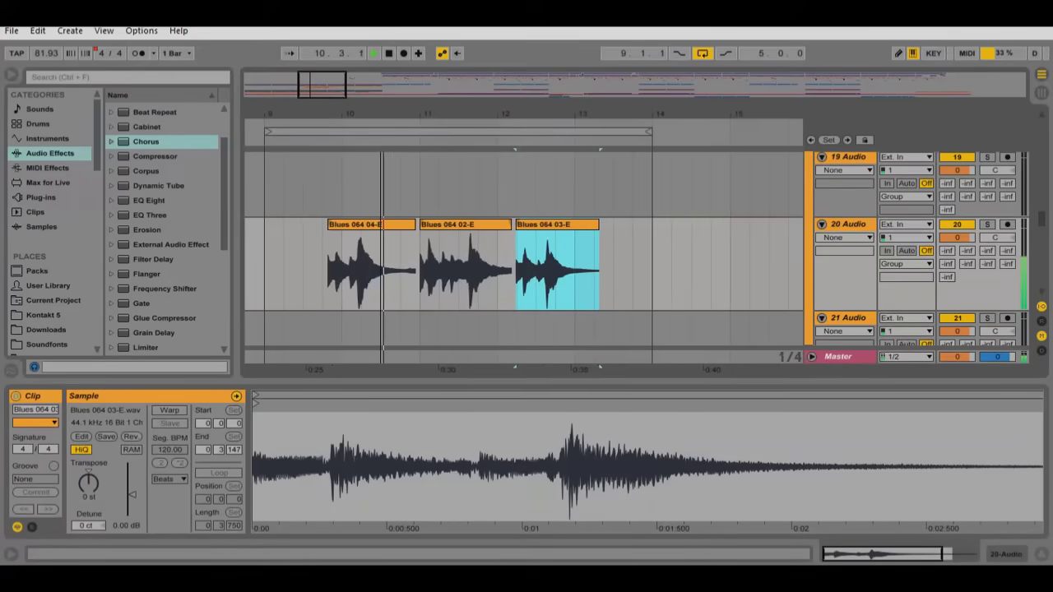
# Listen through the three Blues 064 guitar clips on track 20 Audio and stop playback.
pyautogui.moveTo(363, 113); pyautogui.dragTo(398, 130)
pyautogui.moveTo(473, 114); pyautogui.dragTo(473, 115)
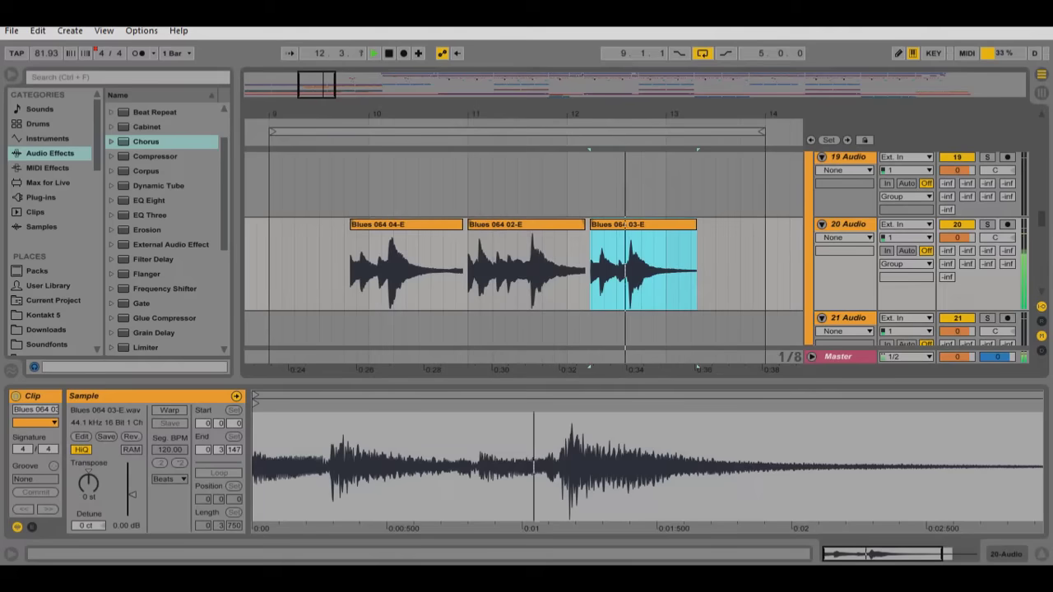
pyautogui.press('space')
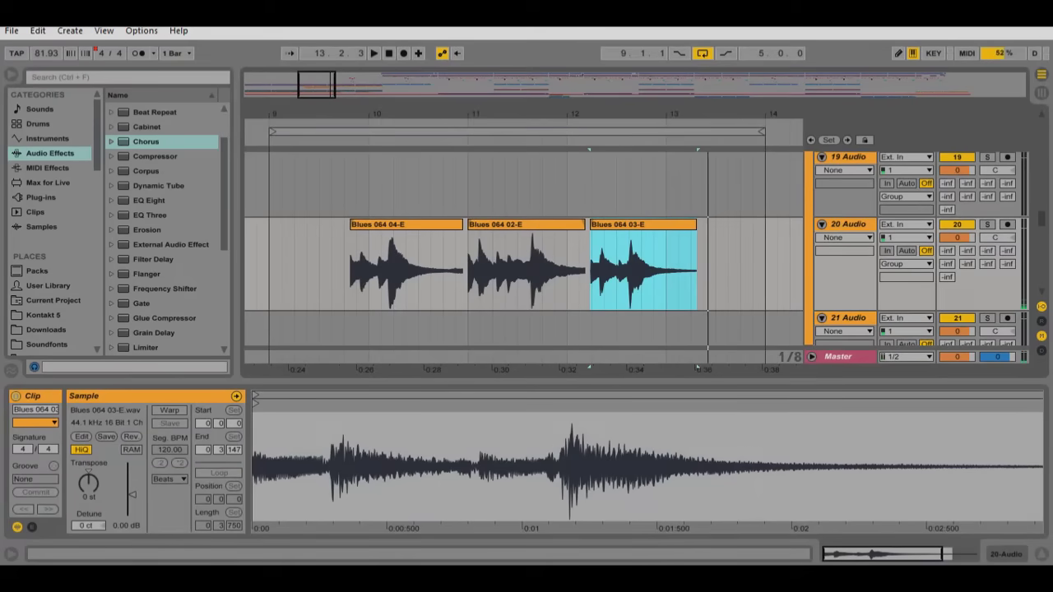
# Trim the beginning of the Blues 064 04-E clip up to its loud note and move the clip to bar 9.
pyautogui.moveTo(356, 113); pyautogui.dragTo(356, 165)
pyautogui.moveTo(333, 224); pyautogui.dragTo(483, 224)
pyautogui.click(485, 272)
pyautogui.moveTo(485, 114); pyautogui.dragTo(503, 225)
pyautogui.press('space')
pyautogui.moveTo(527, 113); pyautogui.dragTo(531, 58)
pyautogui.moveTo(568, 224); pyautogui.dragTo(385, 224)
# Move a short opening fragment of Blues 064 02-E to just before bar 11 and delete the leftover after 11.1.1.
pyautogui.moveTo(642, 114); pyautogui.dragTo(504, 165)
pyautogui.moveTo(515, 272); pyautogui.dragTo(667, 271)
pyautogui.moveTo(592, 225); pyautogui.dragTo(430, 224)
pyautogui.moveTo(469, 114); pyautogui.dragTo(473, 173)
pyautogui.moveTo(543, 114); pyautogui.dragTo(543, 74)
pyautogui.click(611, 224)
pyautogui.press('Delete')
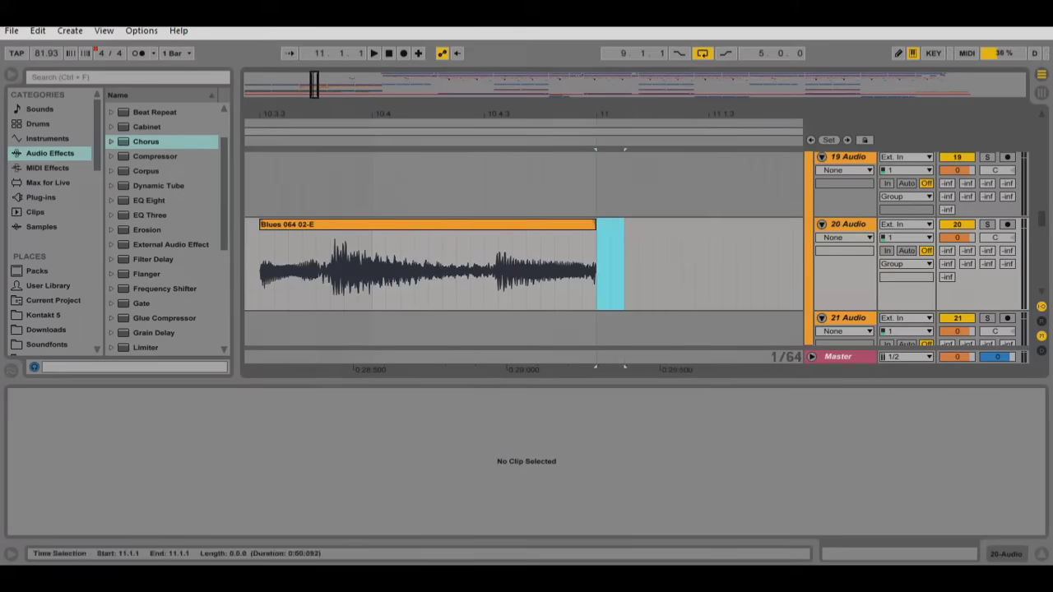
# Nudge the short Blues 064 02-E fragment slightly earlier and divide it into three pieces at 10.4.1 and 10.4.3.
pyautogui.moveTo(506, 114); pyautogui.dragTo(505, 156)
pyautogui.moveTo(526, 224); pyautogui.dragTo(505, 224)
pyautogui.moveTo(498, 114); pyautogui.dragTo(497, 74)
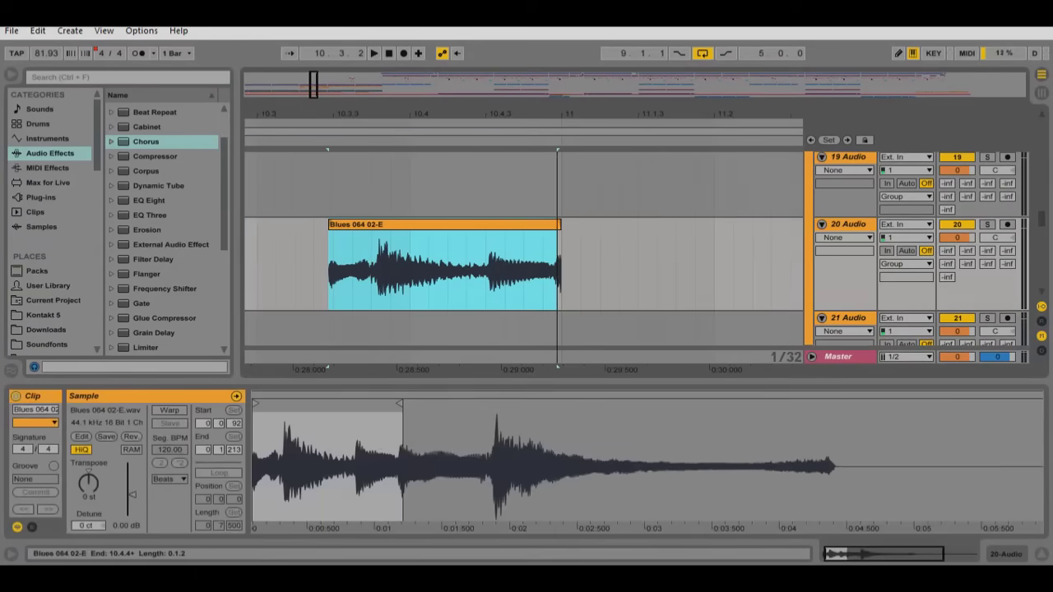
pyautogui.moveTo(486, 271); pyautogui.dragTo(555, 272)
pyautogui.hotkey('ctrl', 'e')
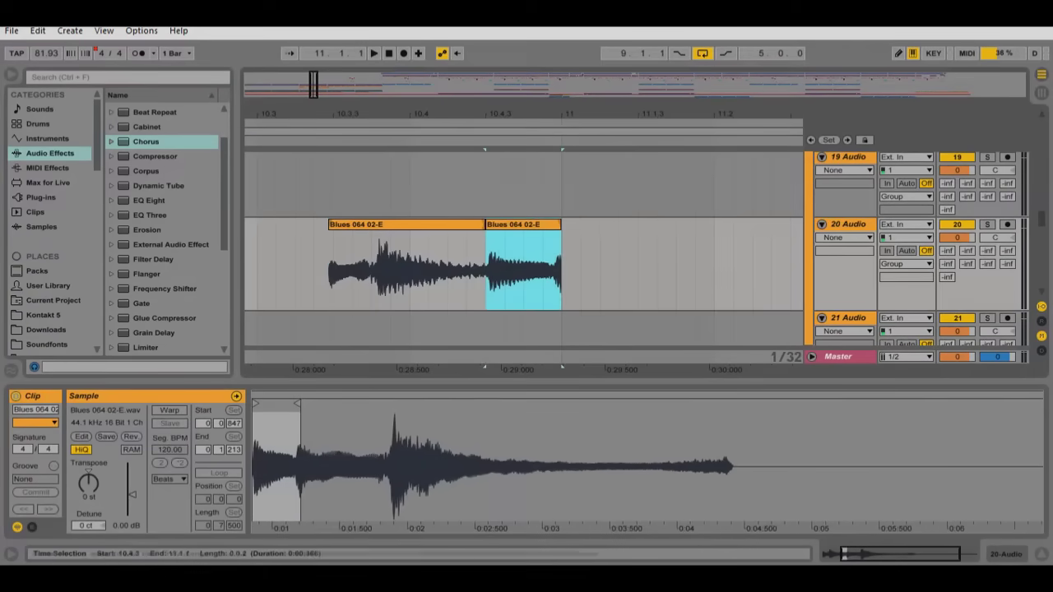
pyautogui.moveTo(383, 113); pyautogui.dragTo(384, 157)
pyautogui.moveTo(357, 272); pyautogui.dragTo(515, 271)
pyautogui.moveTo(436, 224); pyautogui.dragTo(516, 224)
# Try to place a Blues 064 02-E piece earlier, just before 10.4, and undo the last edits.
pyautogui.moveTo(383, 114); pyautogui.dragTo(604, 107)
pyautogui.moveTo(509, 224); pyautogui.dragTo(472, 224)
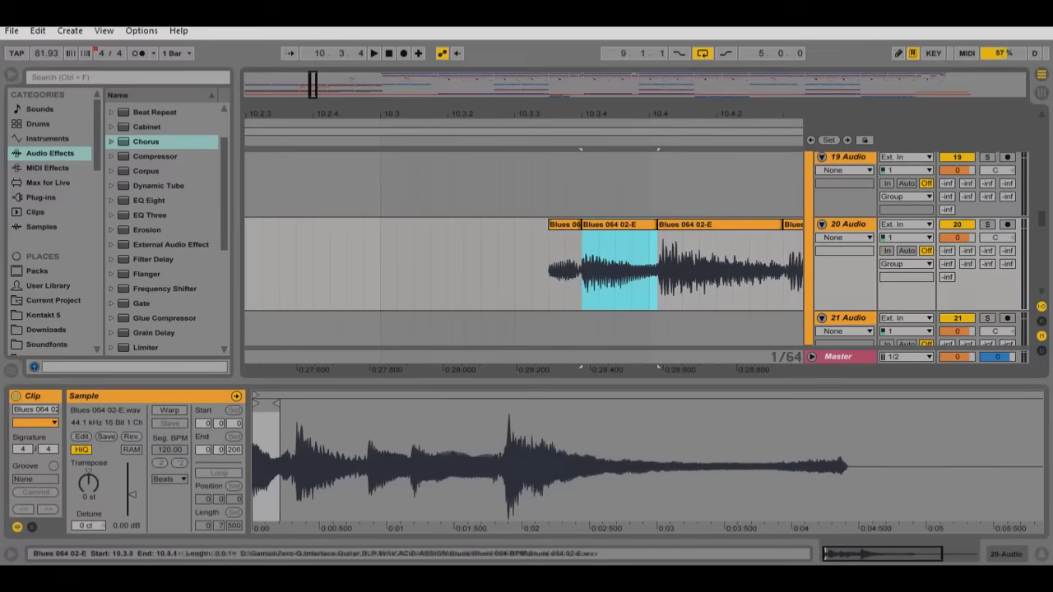
pyautogui.hotkey('ctrl', 'z')
pyautogui.hotkey('ctrl', 'z')
pyautogui.hotkey('ctrl', 'z')
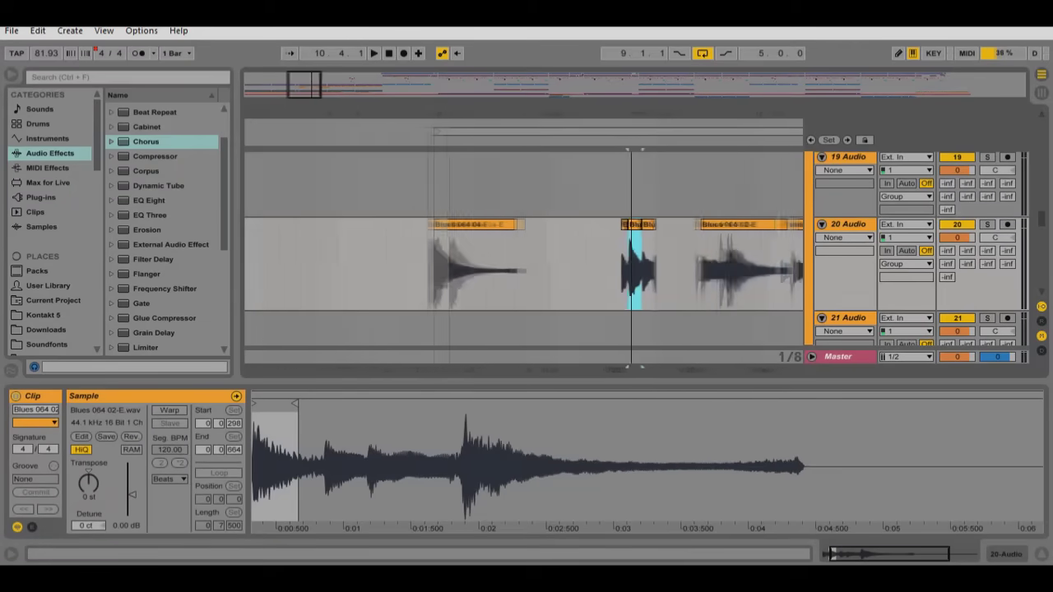
# Move the second note of the Blues 064 03-E clip to around bar 10, in front of the short 02-E pieces.
pyautogui.moveTo(631, 114); pyautogui.dragTo(568, 107)
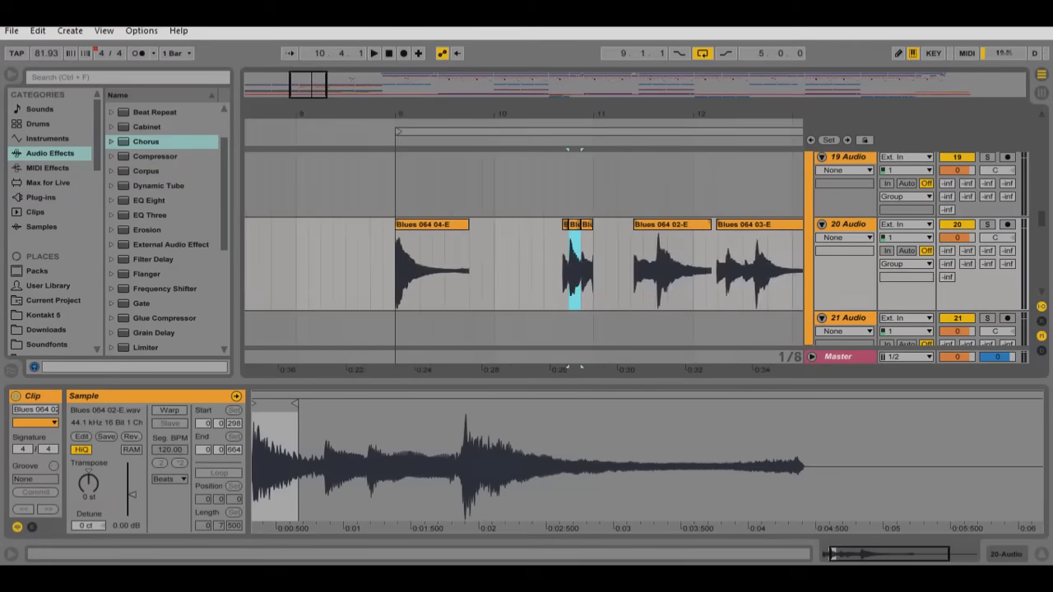
pyautogui.moveTo(753, 113); pyautogui.dragTo(576, 136)
pyautogui.moveTo(576, 272); pyautogui.dragTo(689, 271)
pyautogui.moveTo(626, 114); pyautogui.dragTo(754, 103)
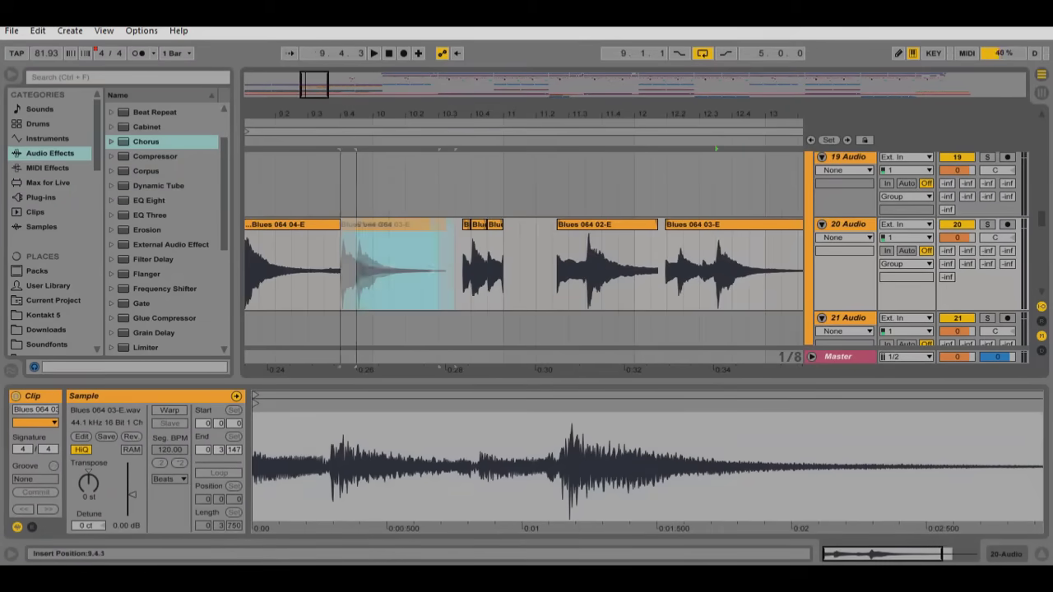
# Copy the two Blues 064 02-E pieces from 10.4.1 to 11.1.1 to 9.4.1 and adjust the edges between the adjoining clips.
pyautogui.moveTo(471, 272); pyautogui.dragTo(504, 272)
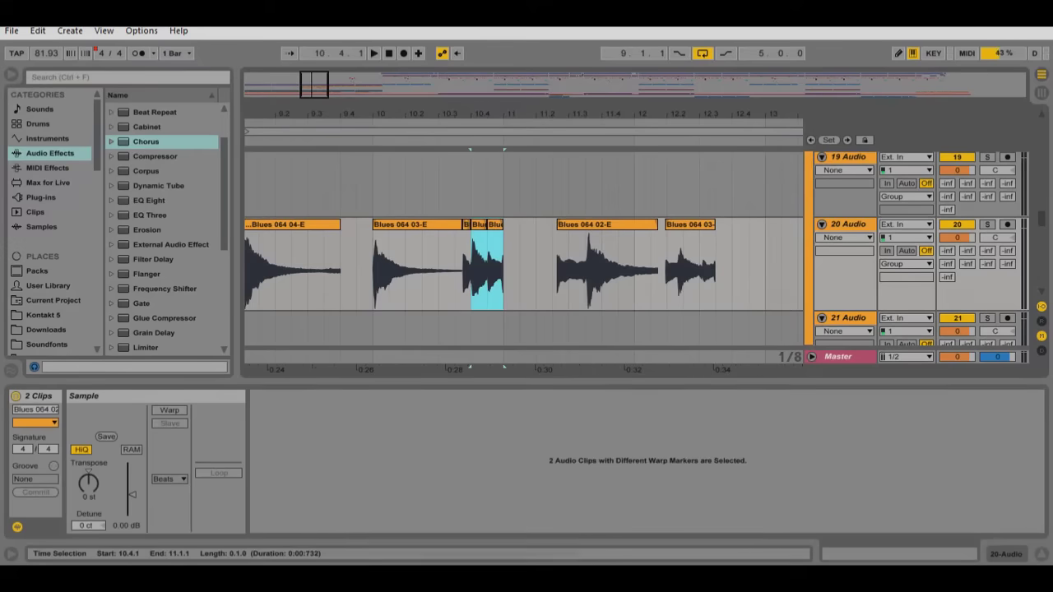
pyautogui.rightClick(495, 226)
pyautogui.click(518, 246)
pyautogui.click(343, 280)
pyautogui.rightClick(342, 280)
pyautogui.click(364, 289)
pyautogui.moveTo(338, 114); pyautogui.dragTo(338, 206)
pyautogui.moveTo(412, 225); pyautogui.dragTo(409, 224)
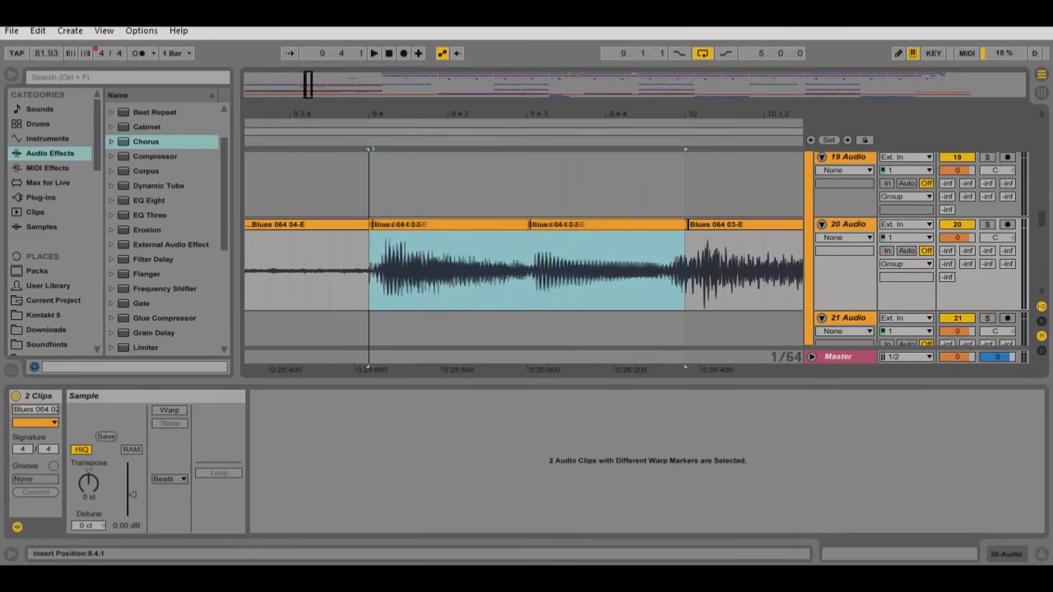
pyautogui.moveTo(687, 224); pyautogui.dragTo(683, 224)
# Move the longer Blues 064 02-E clip earlier so that it starts at 11.1.1, directly after the short pieces.
pyautogui.moveTo(683, 114); pyautogui.dragTo(334, 66)
pyautogui.moveTo(520, 225); pyautogui.dragTo(491, 225)
pyautogui.moveTo(471, 113); pyautogui.dragTo(461, 231)
pyautogui.moveTo(343, 225); pyautogui.dragTo(362, 225)
pyautogui.moveTo(370, 114); pyautogui.dragTo(543, 42)
# Copy a short Blues 064 02-E piece and paste it into the last beat before bar 12.
pyautogui.click(536, 225)
pyautogui.rightClick(538, 226)
pyautogui.click(561, 251)
pyautogui.rightClick(623, 282)
pyautogui.moveTo(658, 113); pyautogui.dragTo(639, 224)
pyautogui.click(648, 291)
# Show the Fades on track 20 Audio and adjust the clip edge near 11.4.3.
pyautogui.click(846, 237)
pyautogui.click(837, 250)
pyautogui.moveTo(619, 235)
pyautogui.mouseDown()
pyautogui.moveTo(595, 235)
pyautogui.moveTo(546, 263)
pyautogui.moveTo(512, 234)
pyautogui.moveTo(527, 225)
pyautogui.moveTo(622, 225)
pyautogui.mouseUp()
# Copy the Blues 064 02-E piece at 11.4.1 and paste it into the gap in front of it.
pyautogui.rightClick(565, 224)
pyautogui.click(584, 242)
pyautogui.click(491, 275)
pyautogui.rightClick(491, 276)
pyautogui.click(512, 305)
# Copy the short piece at 11.3.4, paste it twice in front of itself, and extend the long Blues 064 02-E clip to meet the copies.
pyautogui.rightClick(525, 225)
pyautogui.click(545, 242)
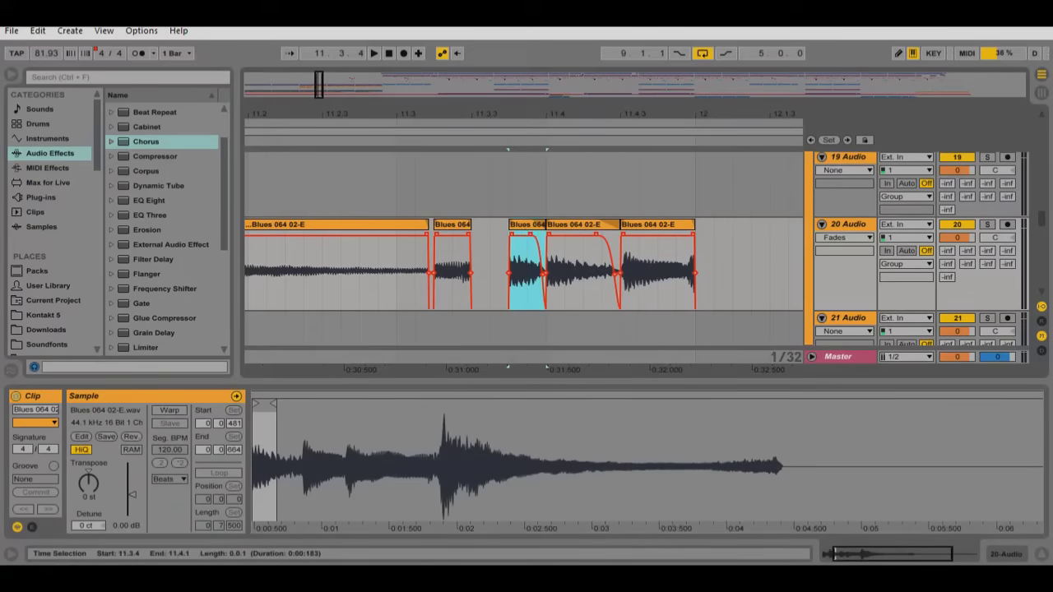
pyautogui.rightClick(491, 257)
pyautogui.click(511, 287)
pyautogui.click(434, 257)
pyautogui.rightClick(434, 257)
pyautogui.click(454, 287)
pyautogui.moveTo(428, 224); pyautogui.dragTo(433, 225)
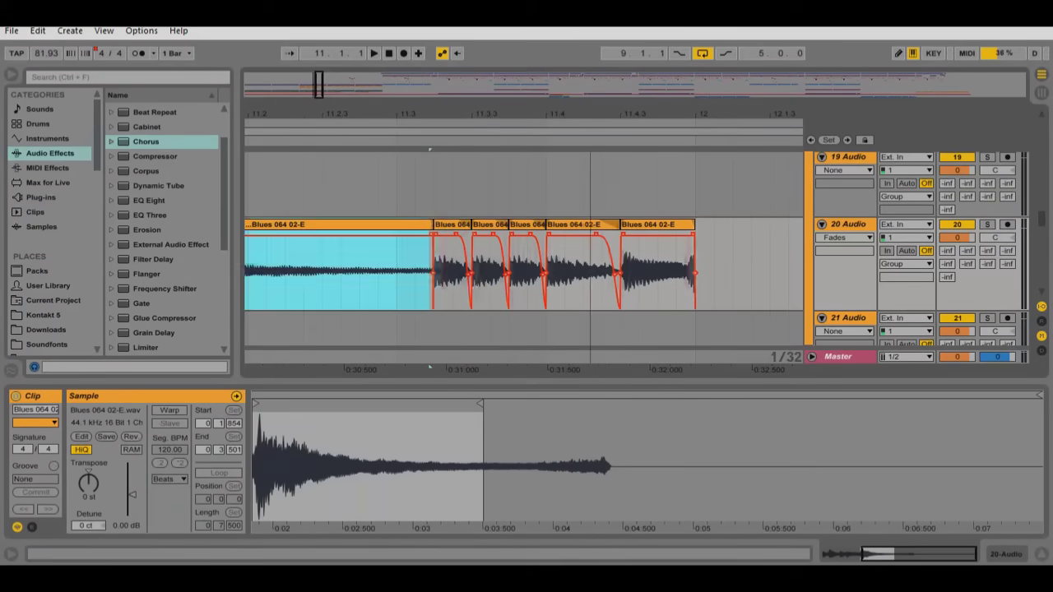
# Copy a long Blues 064 02-E clip on track 20 Audio and paste it at bar 12.
pyautogui.moveTo(590, 114); pyautogui.dragTo(590, 66)
pyautogui.rightClick(548, 224)
pyautogui.click(567, 242)
pyautogui.moveTo(625, 114); pyautogui.dragTo(625, 148)
pyautogui.click(579, 249)
pyautogui.rightClick(579, 249)
pyautogui.click(601, 255)
# Hide the fades on track 20 Audio.
pyautogui.moveTo(662, 115); pyautogui.dragTo(661, 66)
pyautogui.moveTo(436, 284); pyautogui.dragTo(501, 284)
pyautogui.moveTo(698, 115); pyautogui.dragTo(623, 153)
pyautogui.moveTo(623, 114); pyautogui.dragTo(608, 130)
pyautogui.hotkey('ctrl', 'alt', 'f')
# Copy the short Blues 064 02-E pieces, paste them just before bar 13, and extend the long clip to meet them.
pyautogui.moveTo(424, 271); pyautogui.dragTo(449, 272)
pyautogui.rightClick(434, 228)
pyautogui.click(451, 247)
pyautogui.rightClick(619, 272)
pyautogui.click(642, 278)
pyautogui.moveTo(601, 225); pyautogui.dragTo(621, 225)
pyautogui.moveTo(647, 114); pyautogui.dragTo(647, 82)
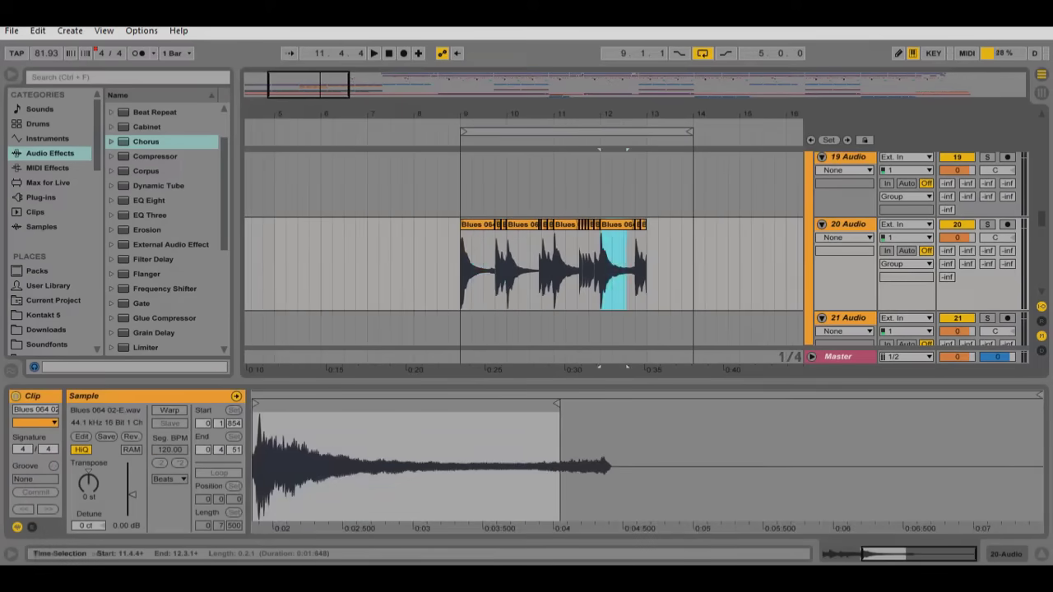
# Copy the one-bar guitar pattern from bar 9 and paste it at bar 13.
pyautogui.moveTo(460, 271); pyautogui.dragTo(507, 271)
pyautogui.rightClick(481, 225)
pyautogui.click(498, 242)
pyautogui.rightClick(649, 270)
pyautogui.click(670, 277)
pyautogui.moveTo(654, 114); pyautogui.dragTo(616, 194)
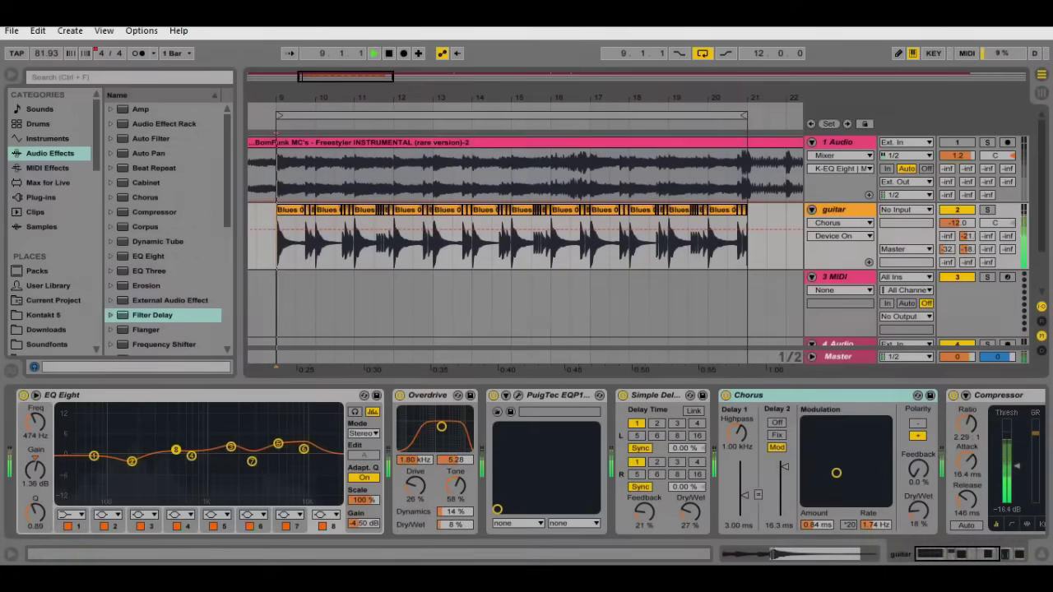
# Solo the B Cathedral and E MConvolution reverb returns one after the other and view the devices on each.
pyautogui.moveTo(957, 554)
pyautogui.mouseDown()
pyautogui.moveTo(983, 555)
pyautogui.moveTo(957, 554)
pyautogui.mouseUp()
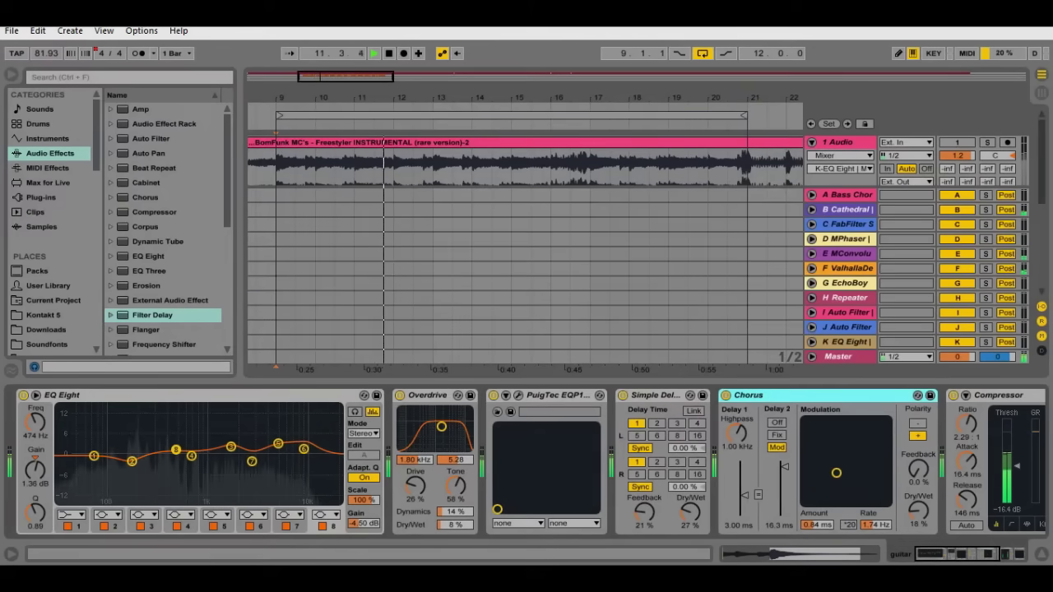
pyautogui.click(986, 210)
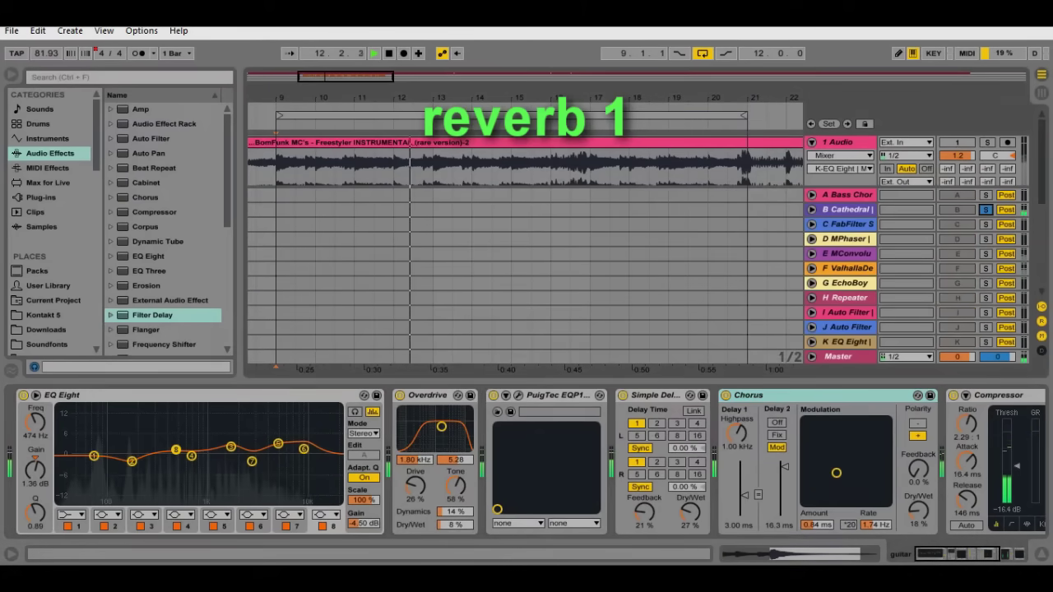
pyautogui.click(986, 255)
pyautogui.click(848, 254)
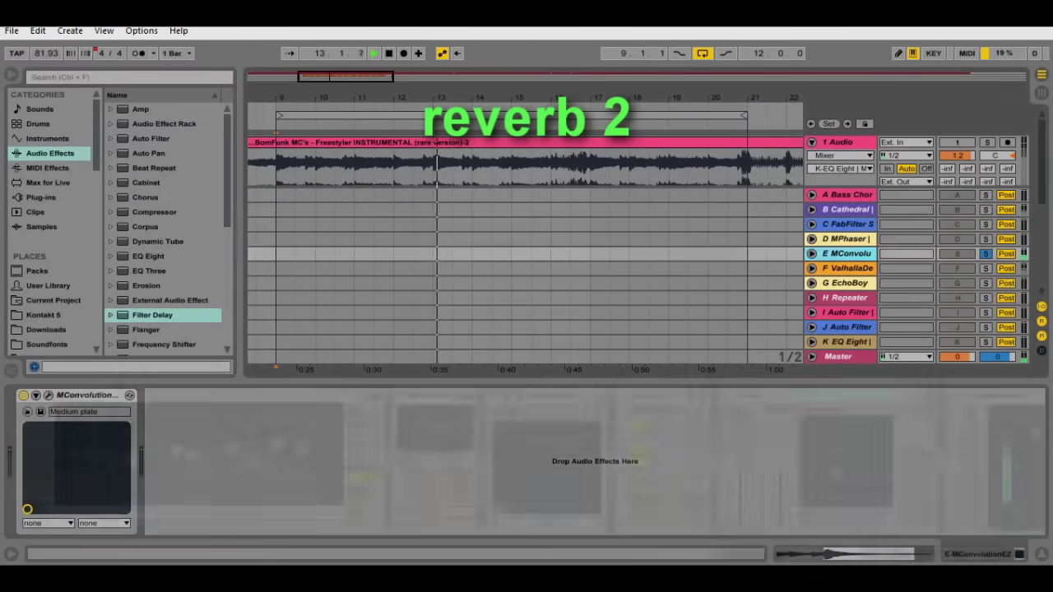
pyautogui.click(848, 210)
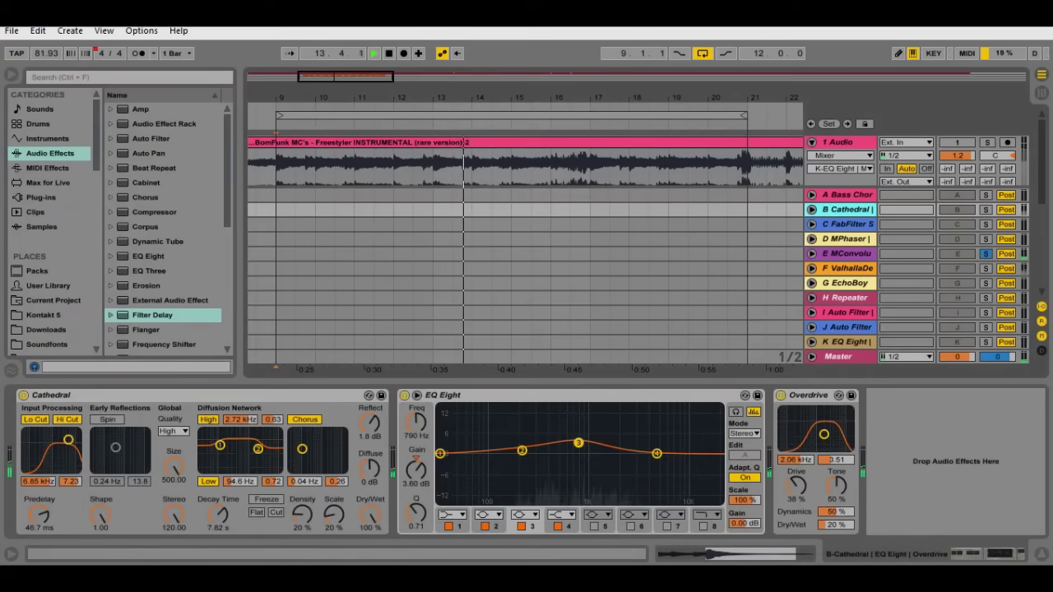
# Solo the F ValhallaDelay return, examine its plug-in settings, then unsolo it and hide the return tracks.
pyautogui.click(848, 269)
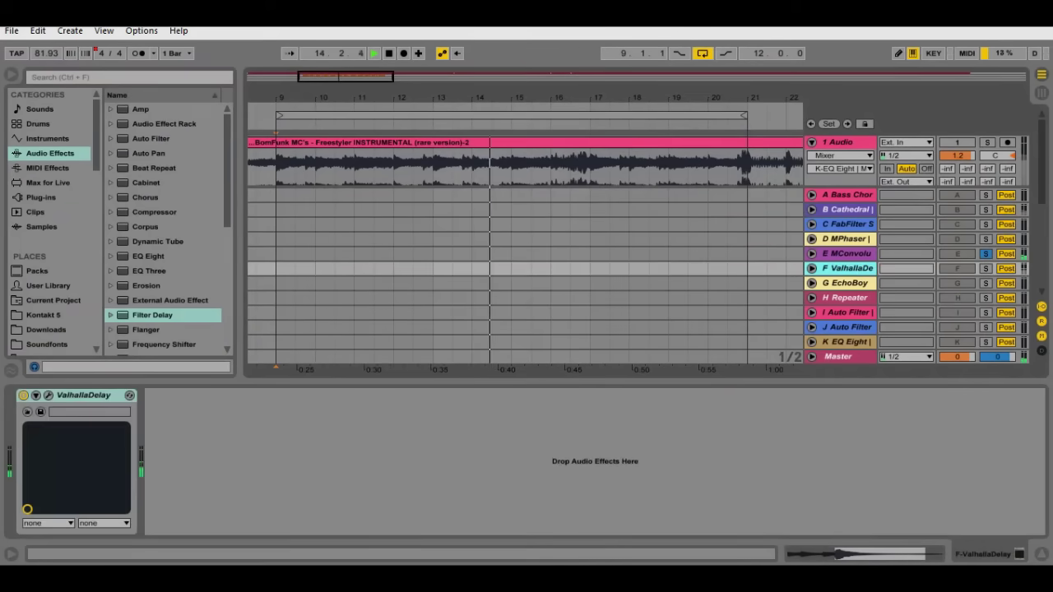
pyautogui.click(986, 269)
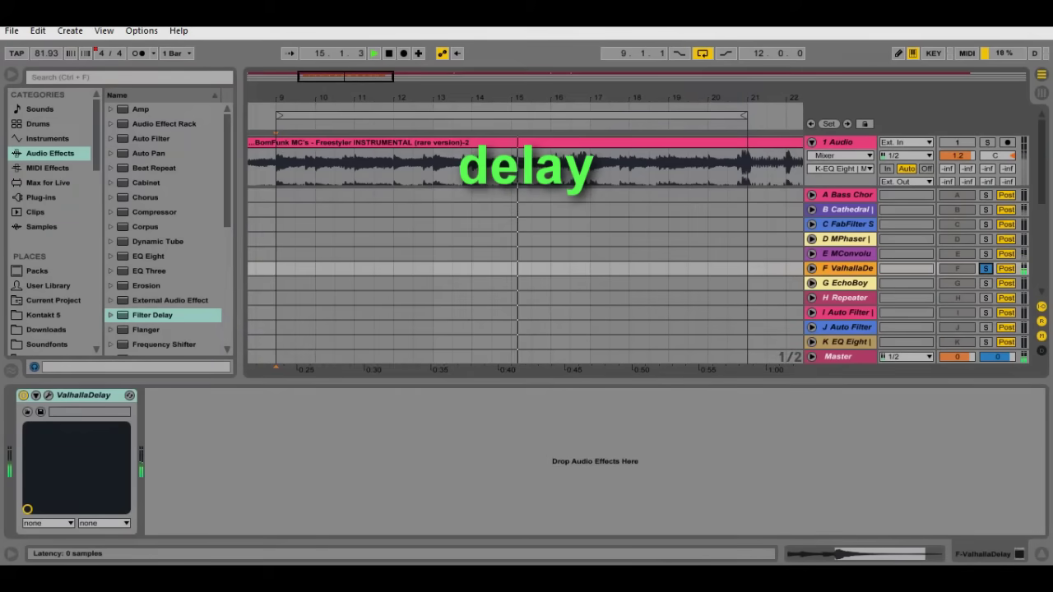
pyautogui.click(48, 396)
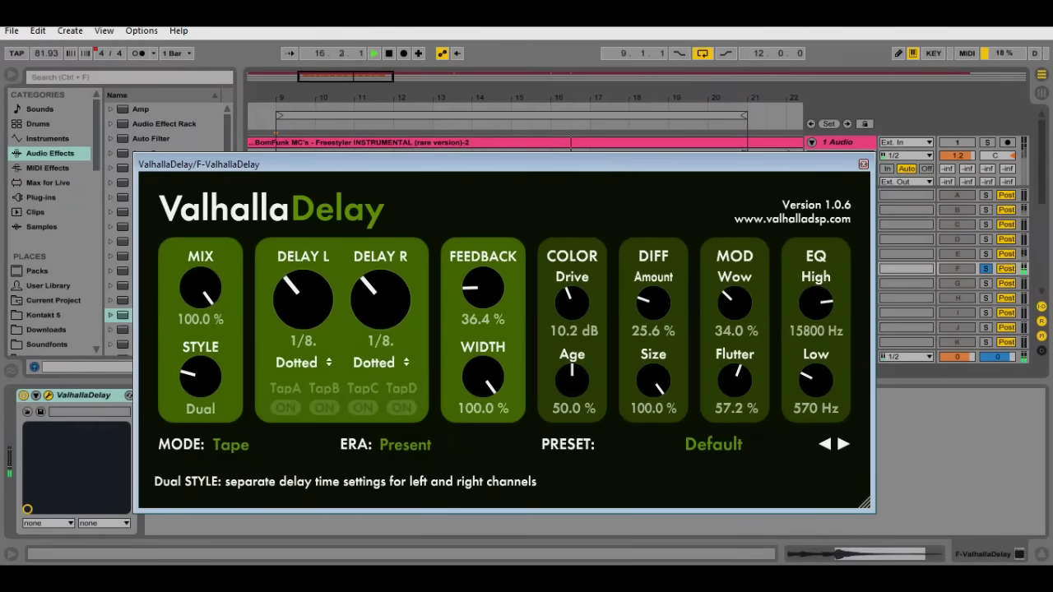
pyautogui.click(48, 396)
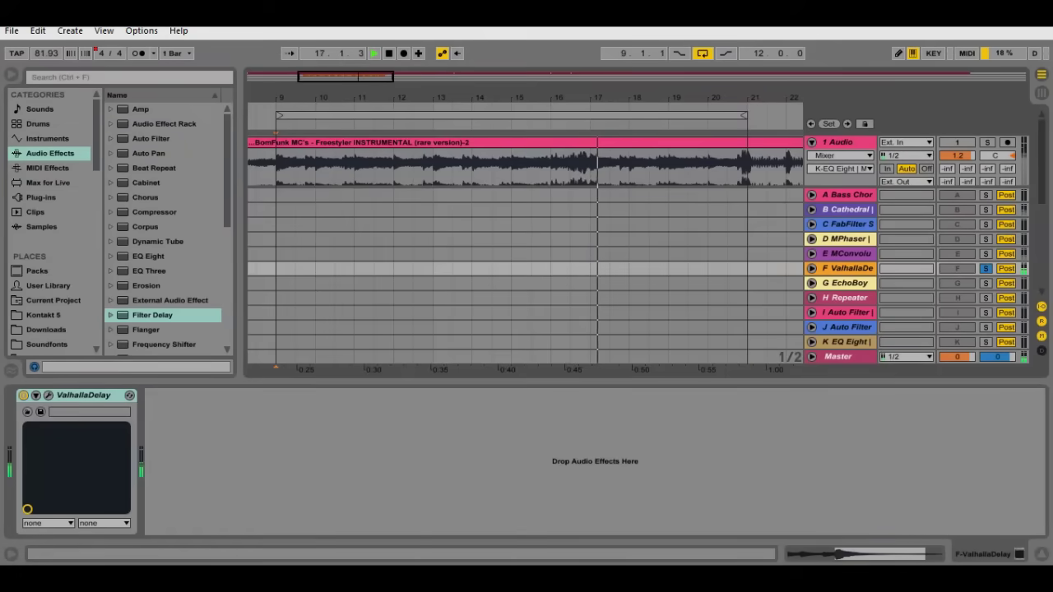
pyautogui.click(985, 270)
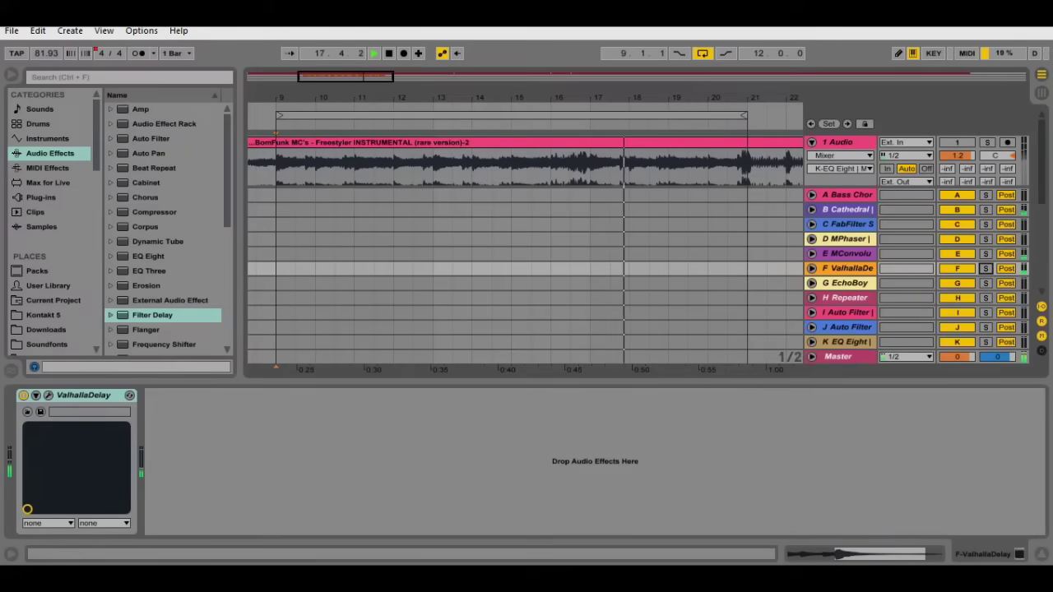
pyautogui.click(1042, 322)
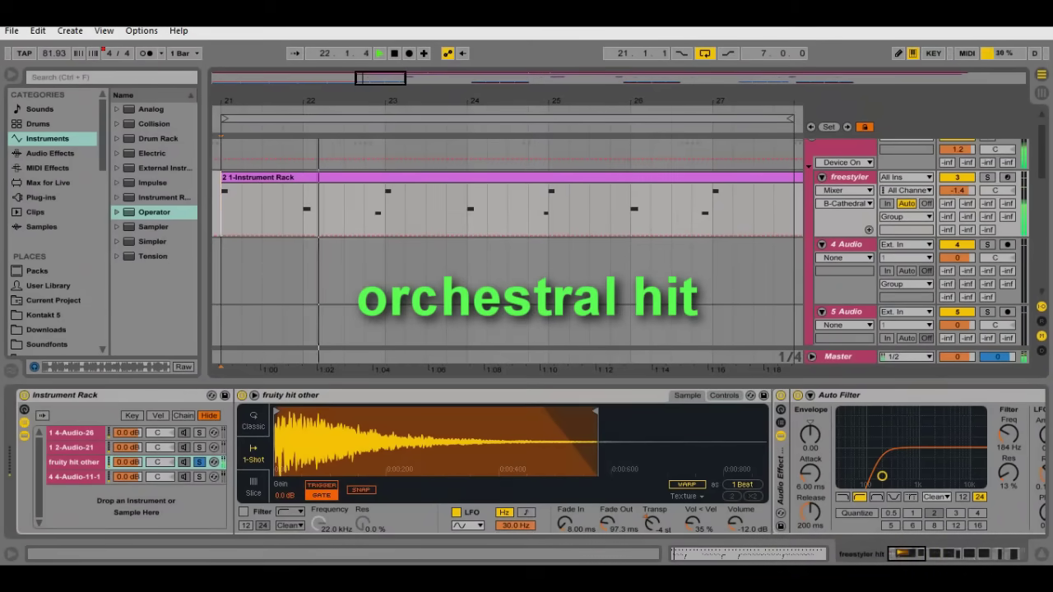
# Enable the Audio Effect Rack on the fruity hit other chain and review its Auto Filter and EQ Eight devices.
pyautogui.moveTo(905, 553); pyautogui.dragTo(908, 554)
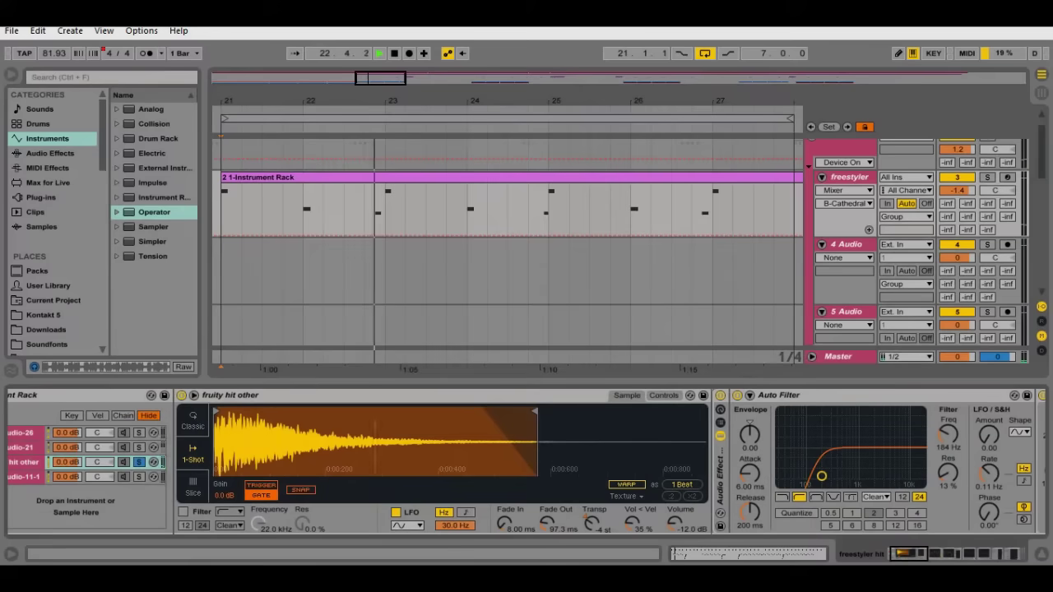
pyautogui.click(721, 396)
pyautogui.moveTo(909, 553); pyautogui.dragTo(928, 554)
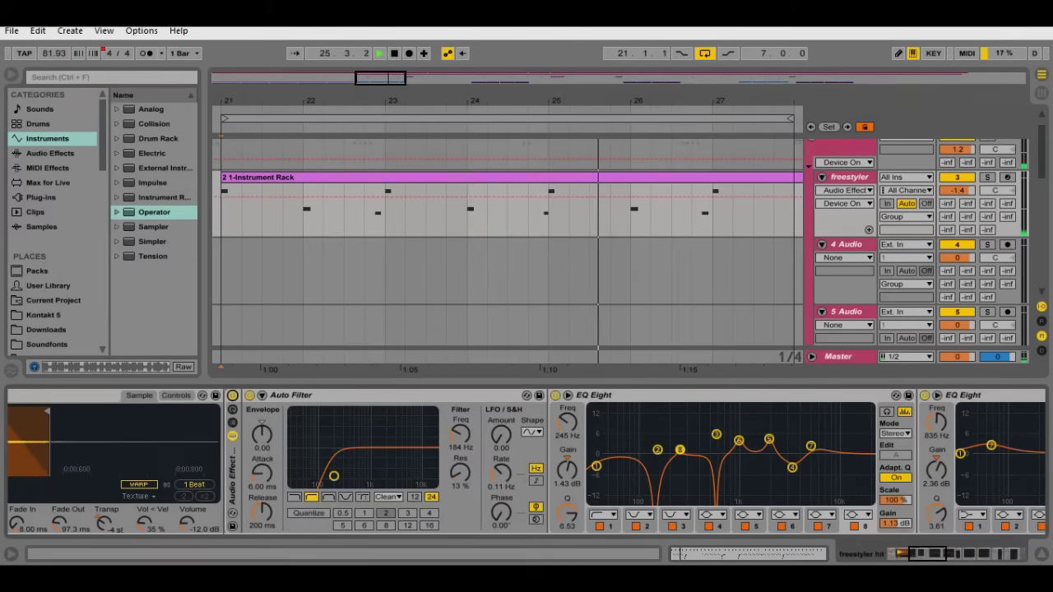
pyautogui.moveTo(927, 554); pyautogui.dragTo(907, 554)
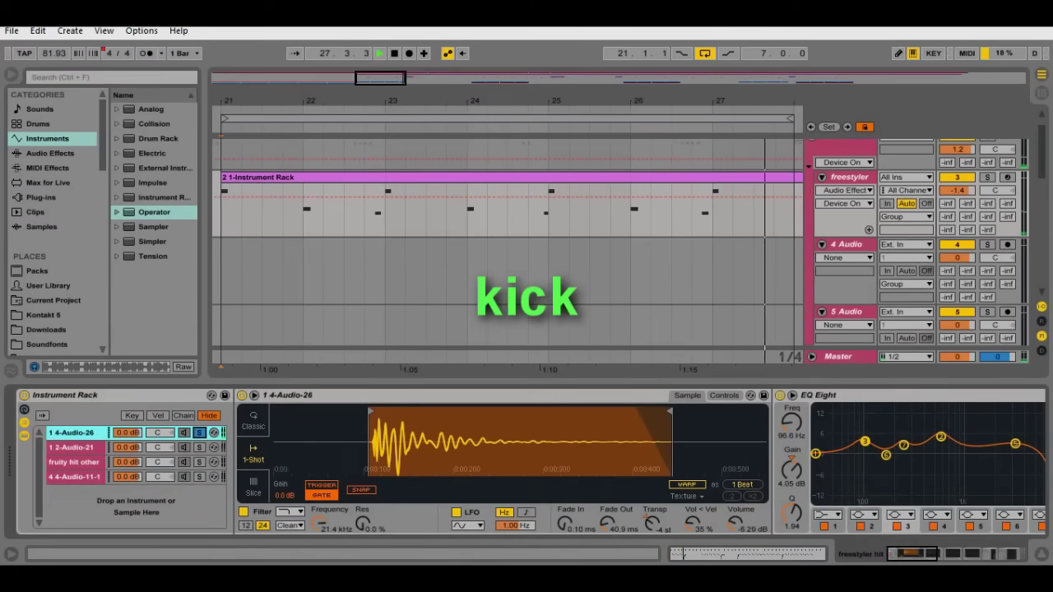
# Examine the effects on the kick chain 1 4-Audio-26, the hi-hat chain 1 2-Audio-21 and the chain 4 4-Audio-11-1.
pyautogui.moveTo(913, 554); pyautogui.dragTo(923, 554)
pyautogui.hscroll(-5, 526, 462)
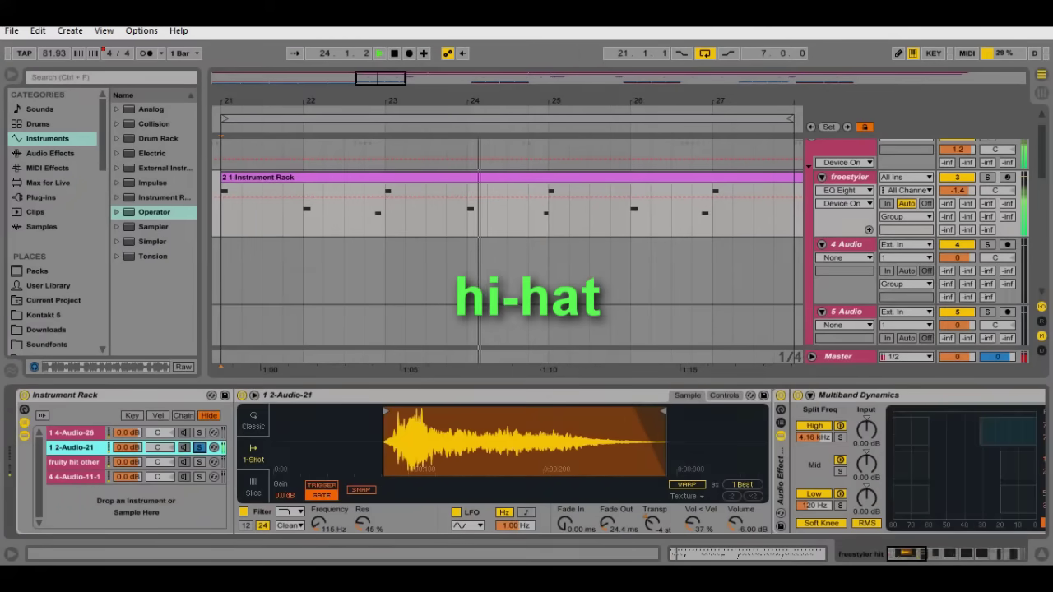
pyautogui.hscroll(5, 527, 462)
pyautogui.hscroll(-5, 527, 463)
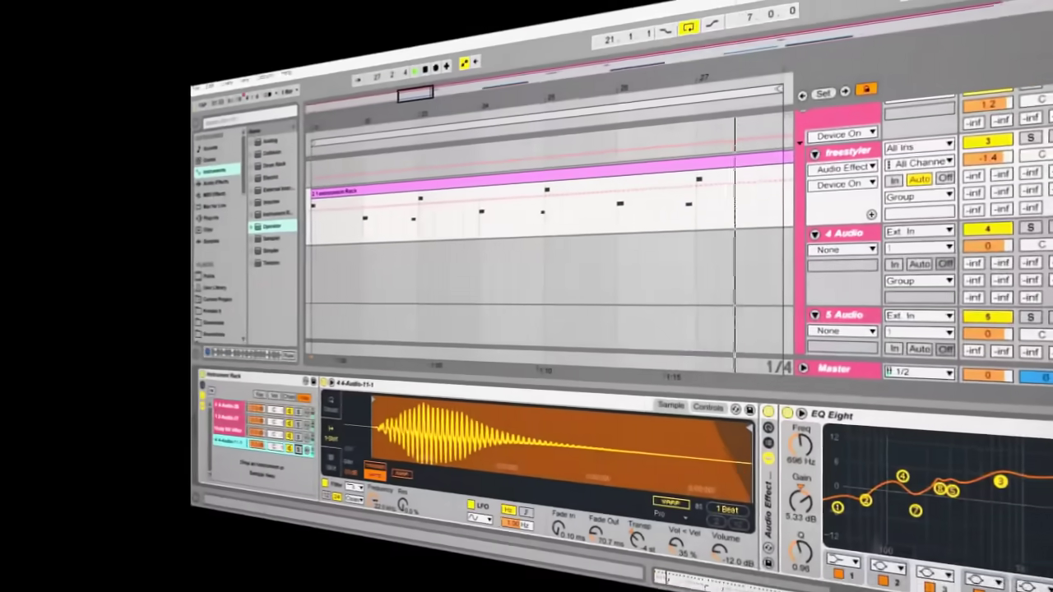
pyautogui.hscroll(5, 526, 462)
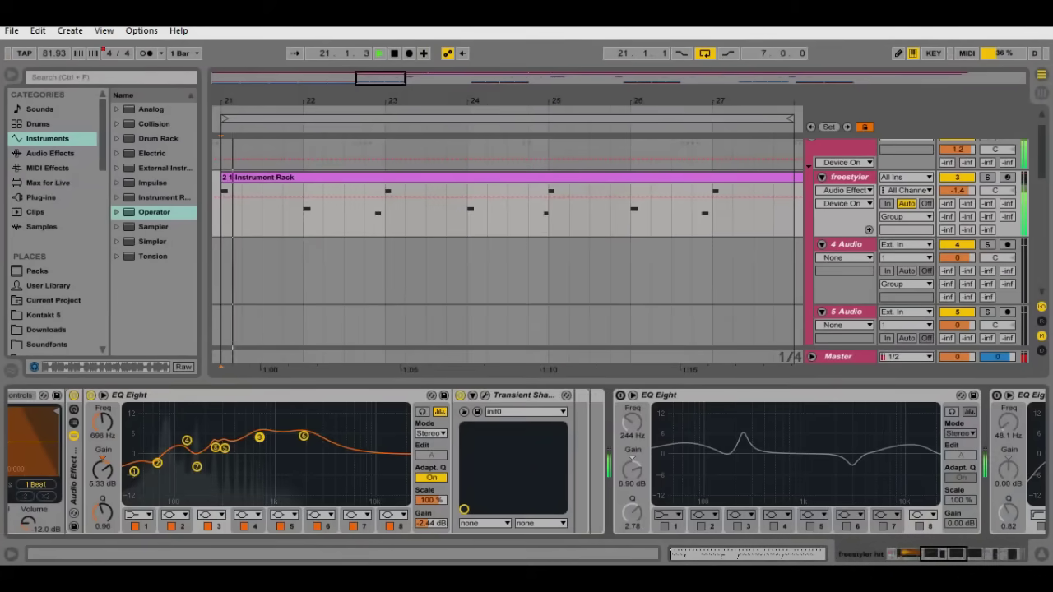
pyautogui.hscroll(-5, 527, 463)
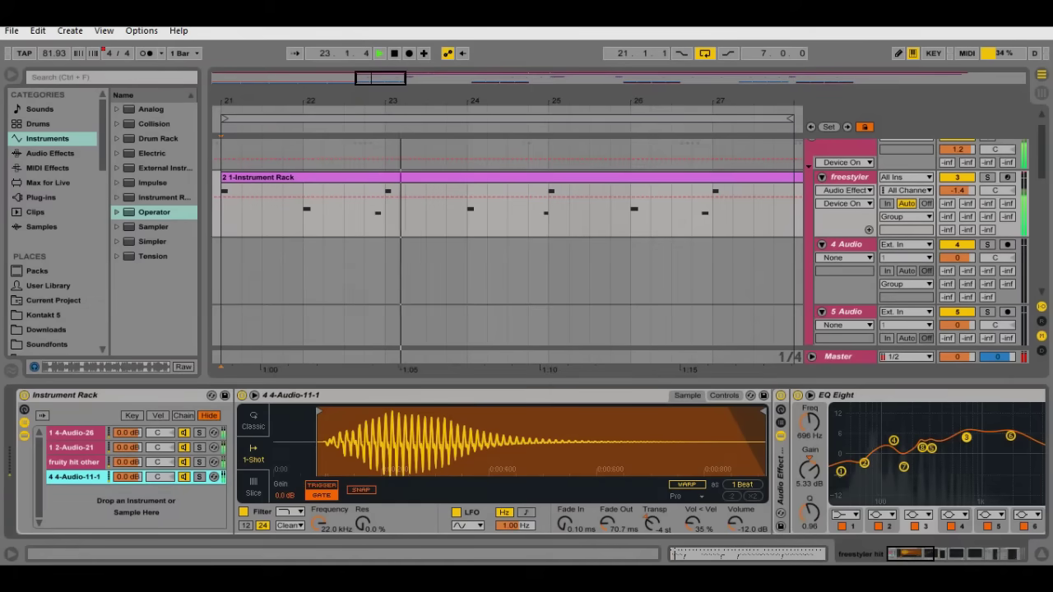
# Enable the two EQ Eights, the first Compressor and the Multiband Dynamics after the Instrument Rack on the freestyler hit track.
pyautogui.hscroll(5, 526, 462)
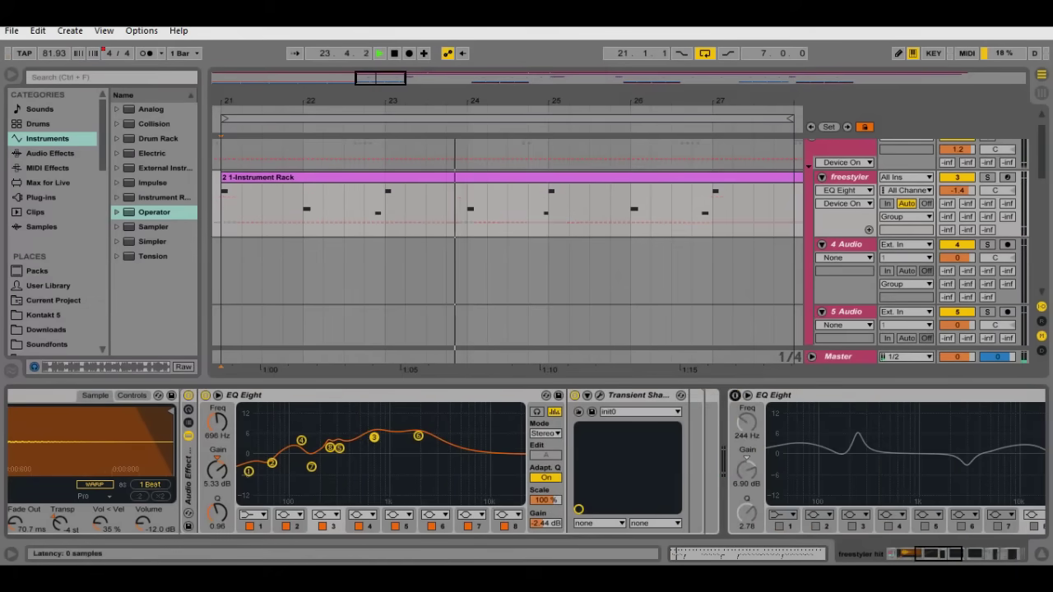
pyautogui.hscroll(5, 526, 463)
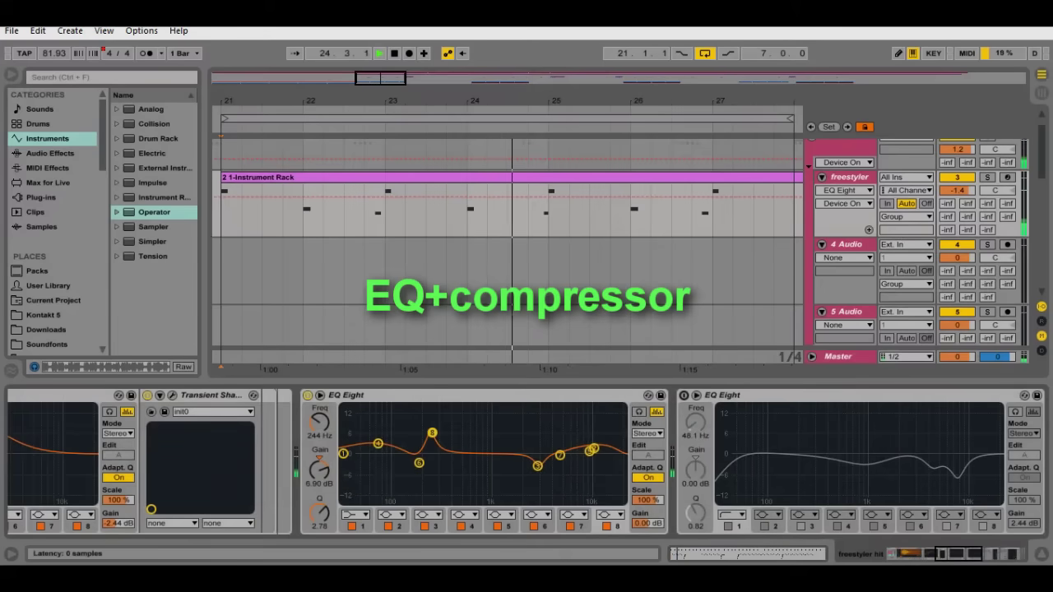
pyautogui.click(684, 396)
pyautogui.hscroll(5, 527, 462)
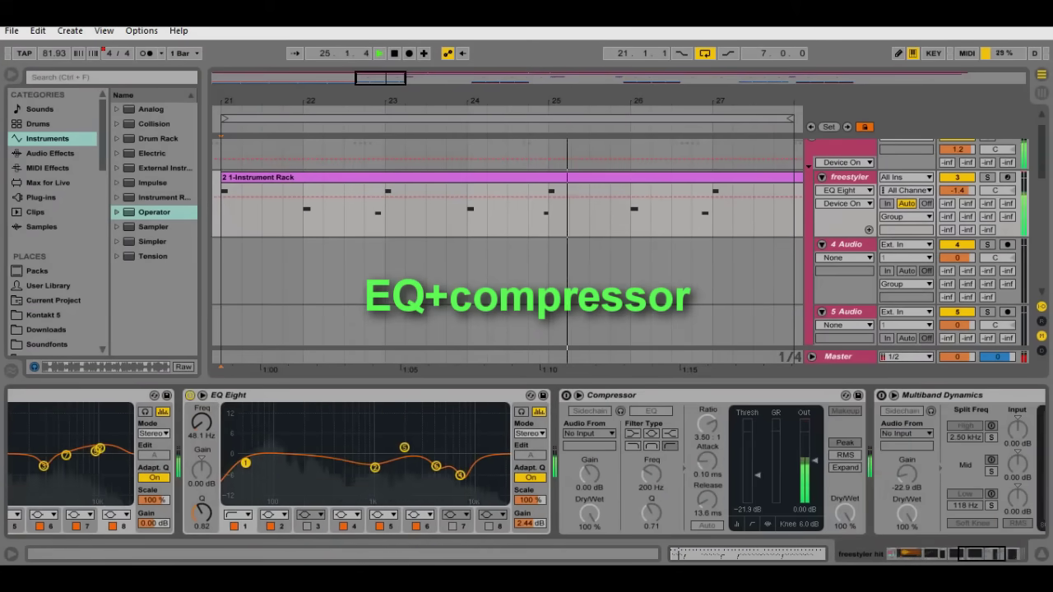
pyautogui.click(566, 396)
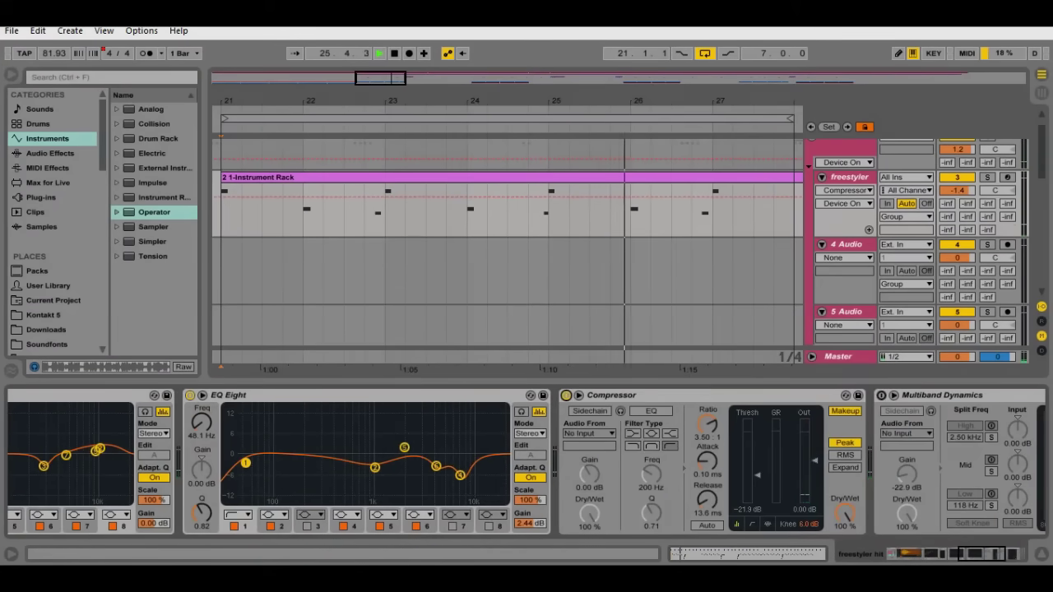
pyautogui.hscroll(4, 526, 462)
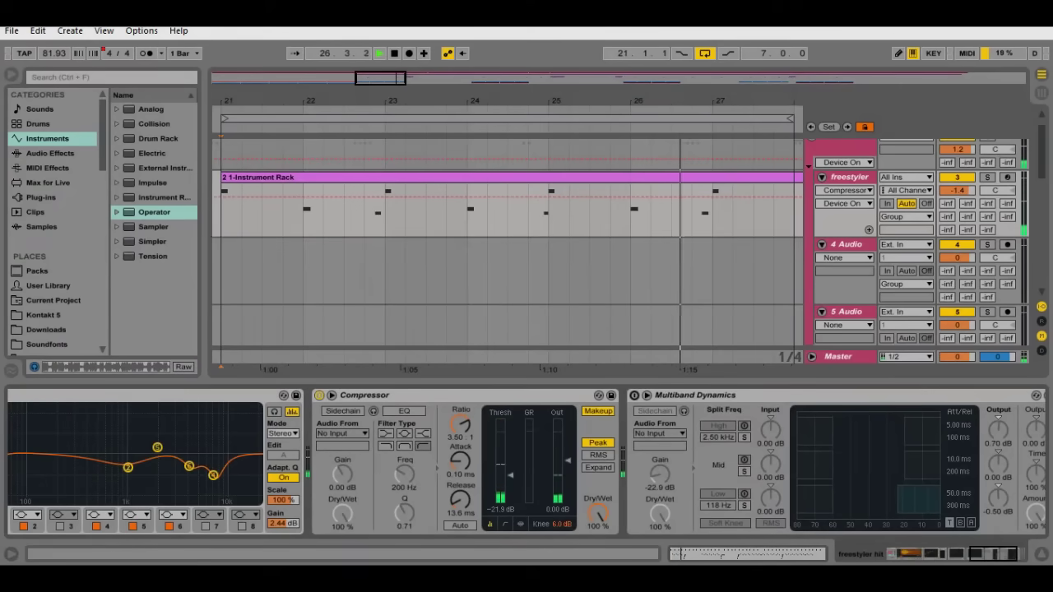
pyautogui.click(634, 396)
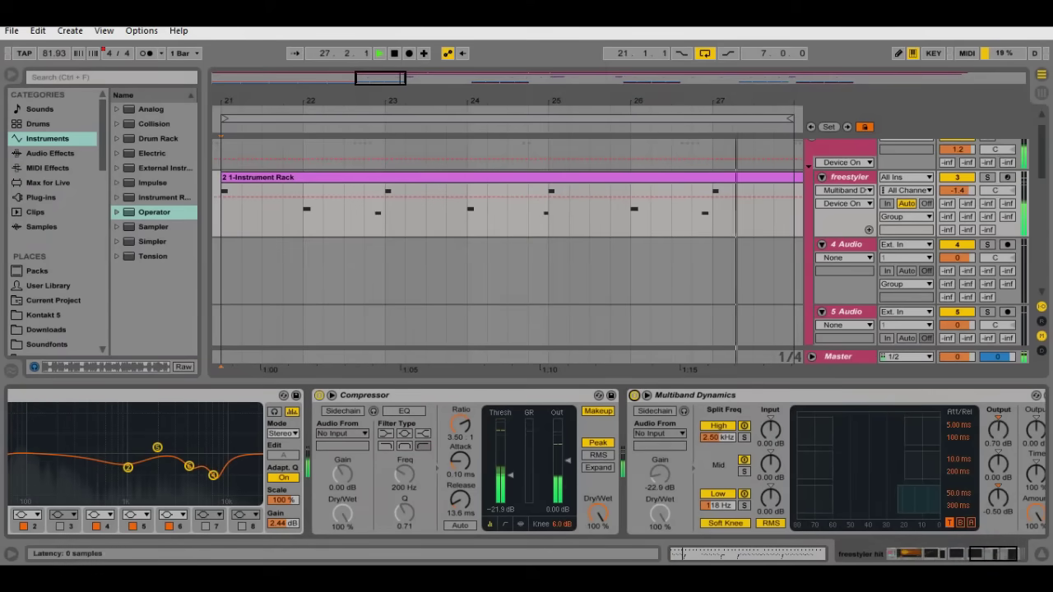
pyautogui.hscroll(3, 527, 463)
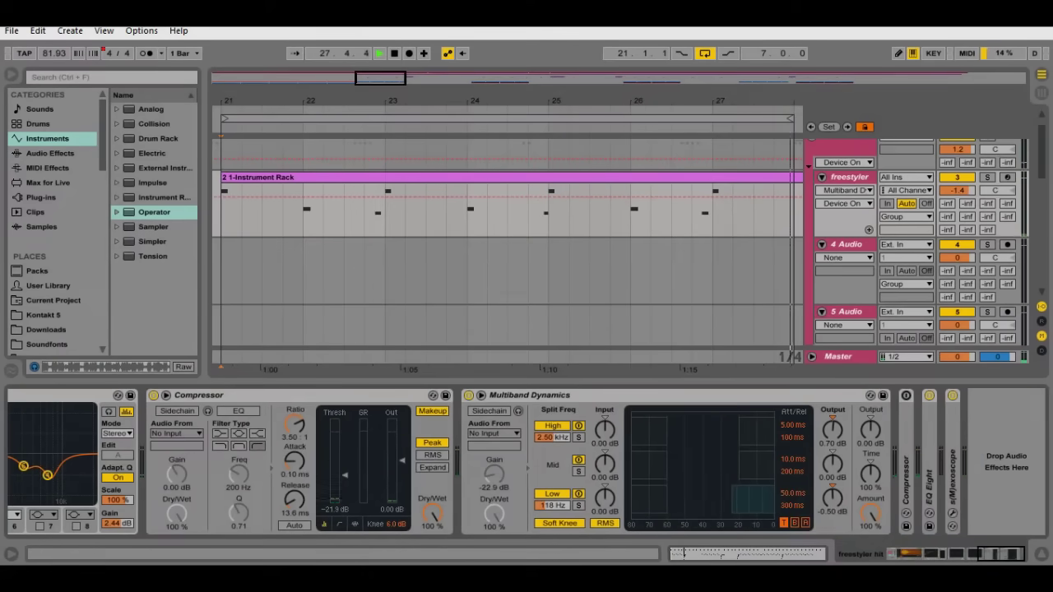
pyautogui.hscroll(-5, 527, 463)
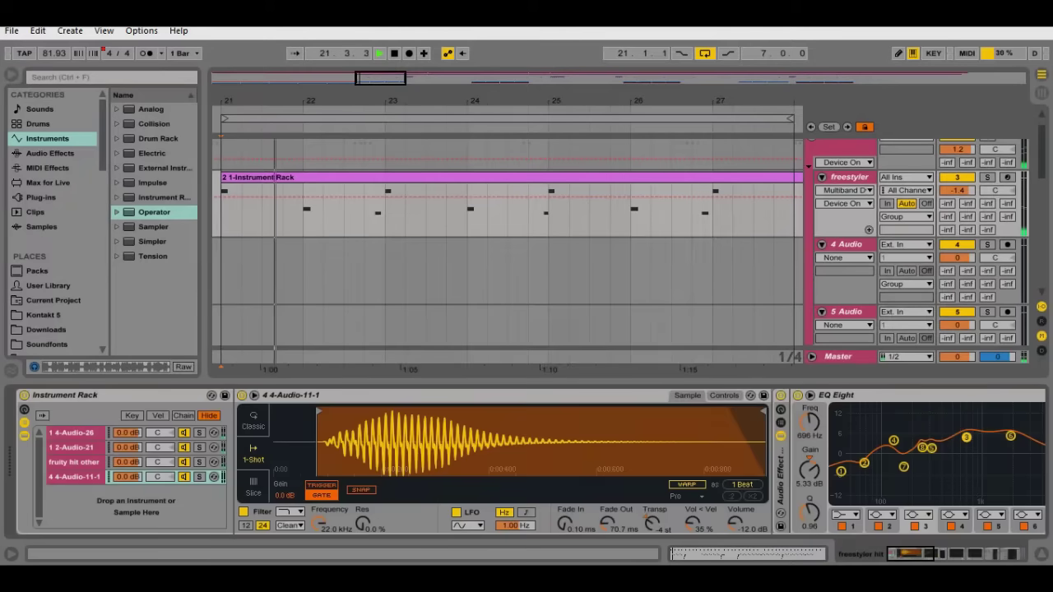
# Set the freestyler hit track's send to D-MPhaser to about -10 dB and adjust the send below it.
pyautogui.moveTo(1008, 203); pyautogui.dragTo(1008, 164)
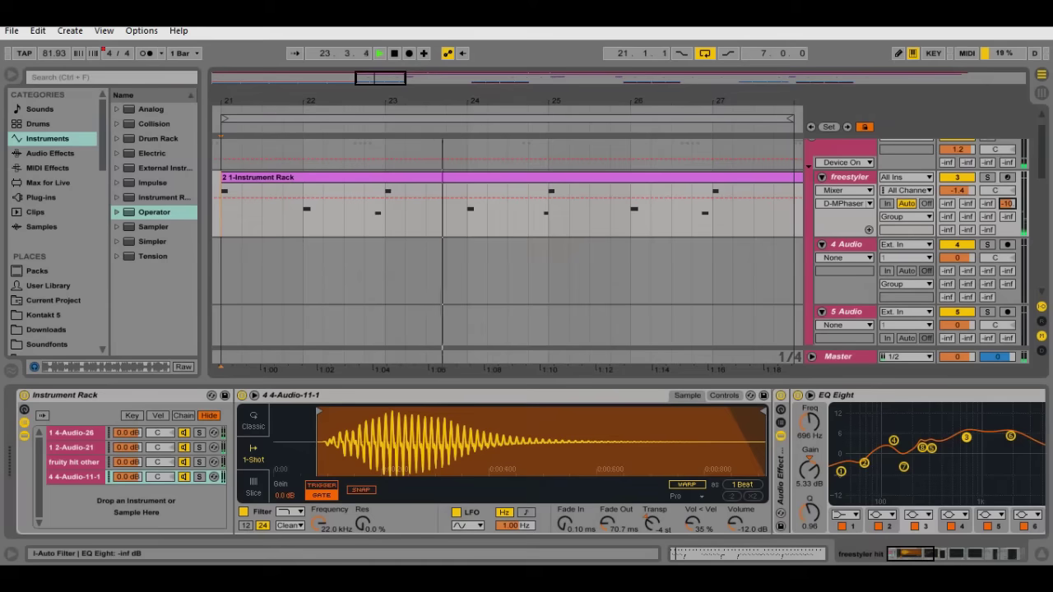
pyautogui.click(1008, 216)
pyautogui.moveTo(1008, 216); pyautogui.dragTo(948, 197)
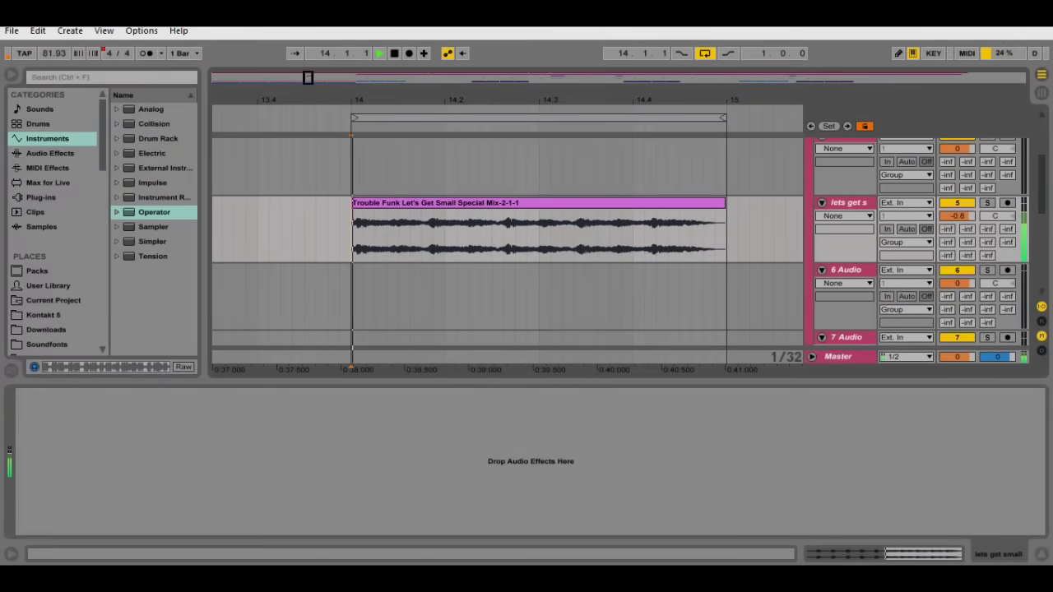
# Split the Trouble Funk clip on the lets get small track into five pieces, one for each hit in bar 14.
pyautogui.moveTo(352, 237); pyautogui.dragTo(421, 237)
pyautogui.moveTo(404, 204); pyautogui.dragTo(473, 203)
pyautogui.hotkey('ctrl', 'd')
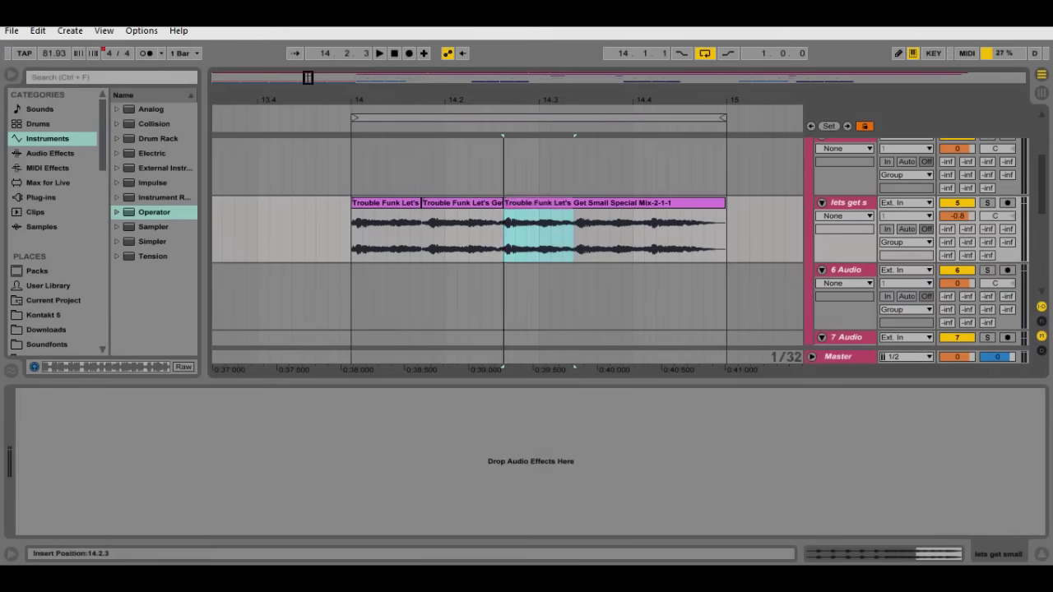
pyautogui.hotkey('ctrl', 'd')
pyautogui.moveTo(573, 236); pyautogui.dragTo(645, 236)
pyautogui.hotkey('ctrl', 'e')
# Shorten the Trouble Funk pieces to stabs about one sixteenth note long, keeping their start positions.
pyautogui.moveTo(420, 204); pyautogui.dragTo(374, 204)
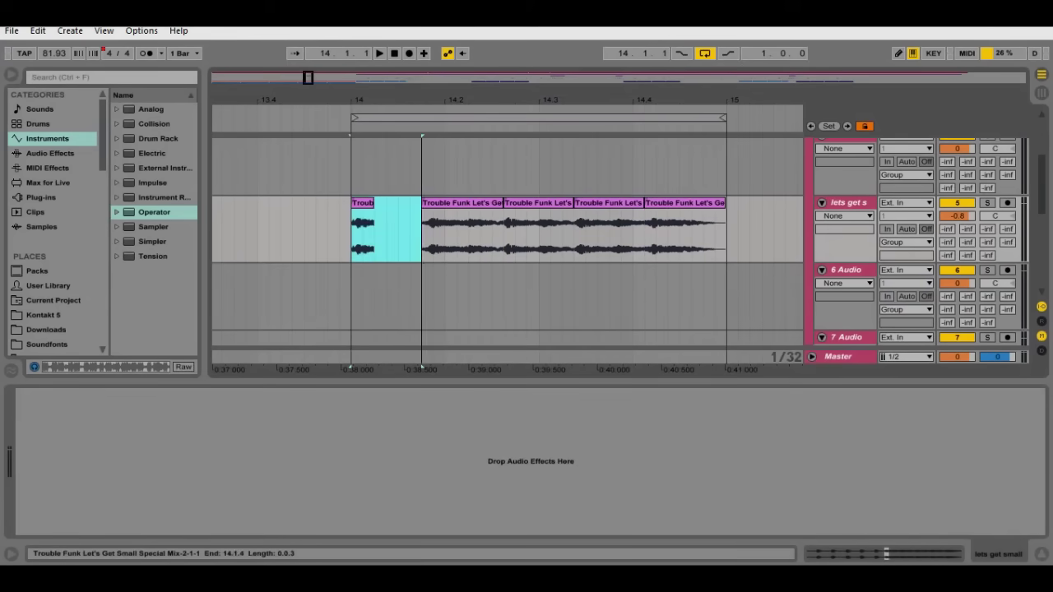
pyautogui.hotkey('ctrl', 'd')
pyautogui.hotkey('ctrl', 'd')
pyautogui.hotkey('ctrl', 'd')
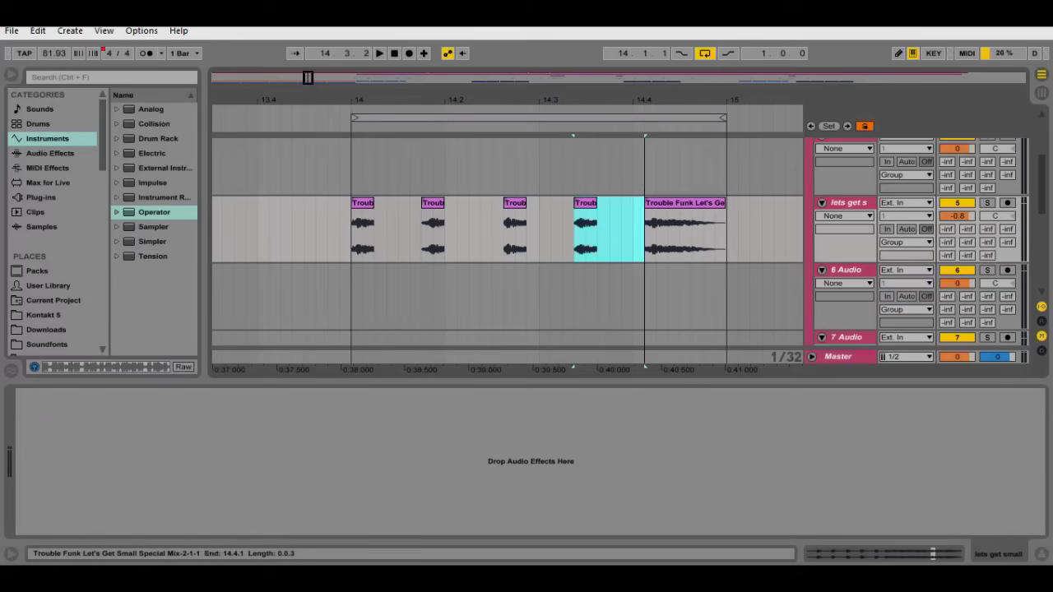
pyautogui.hotkey('ctrl', 'd')
# Copy the fourth Trouble Funk piece and paste it over the last piece in bar 14.
pyautogui.moveTo(432, 100); pyautogui.dragTo(432, 177)
pyautogui.moveTo(374, 203); pyautogui.dragTo(500, 203)
pyautogui.moveTo(399, 100); pyautogui.dragTo(395, 45)
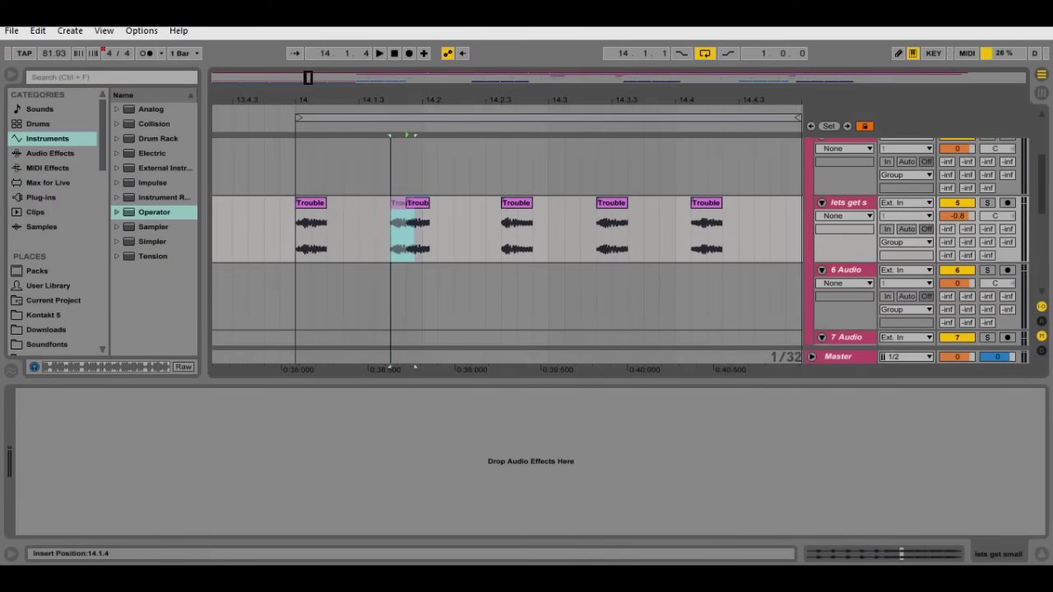
pyautogui.rightClick(616, 204)
pyautogui.click(637, 224)
pyautogui.rightClick(694, 228)
pyautogui.click(714, 236)
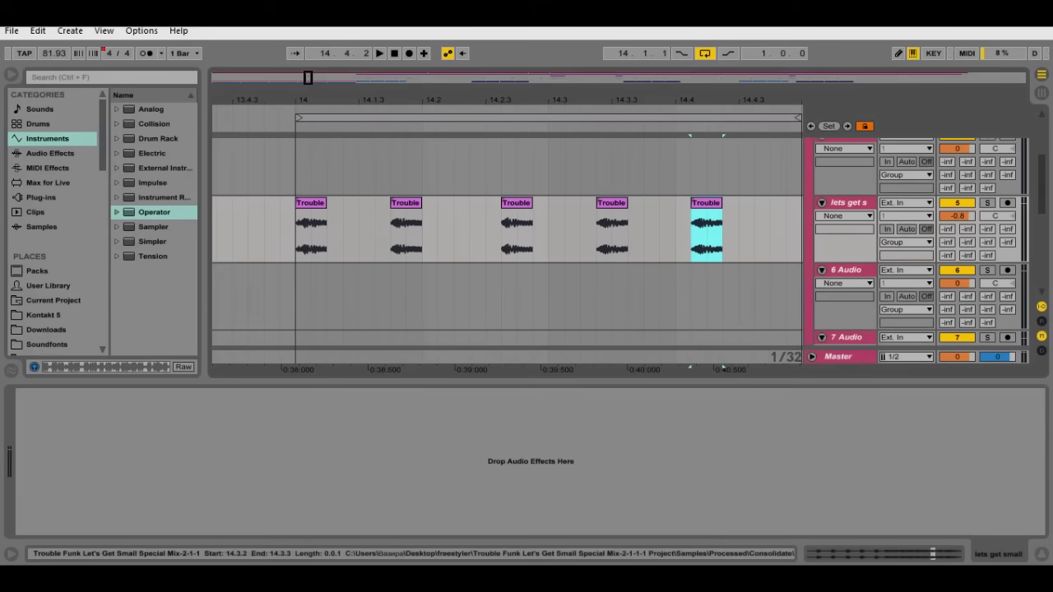
# Move the third, fourth and fifth Trouble Funk pieces one thirty-second note earlier and show the track's fades.
pyautogui.moveTo(517, 203); pyautogui.dragTo(501, 203)
pyautogui.moveTo(612, 203); pyautogui.dragTo(597, 203)
pyautogui.moveTo(706, 203); pyautogui.dragTo(691, 203)
pyautogui.click(845, 216)
pyautogui.click(835, 229)
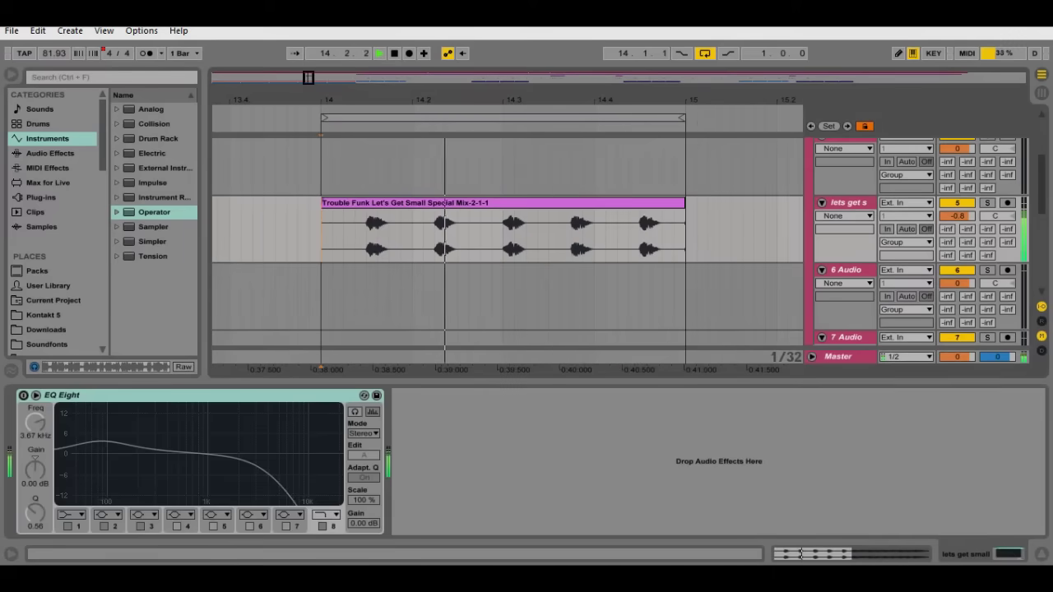
# Enable EQ Eight on the lets get small track and raise its sends: MPhaser to -10 dB, Repeater to -16 dB, MConvolutionEZ to about -30 dB.
pyautogui.click(23, 396)
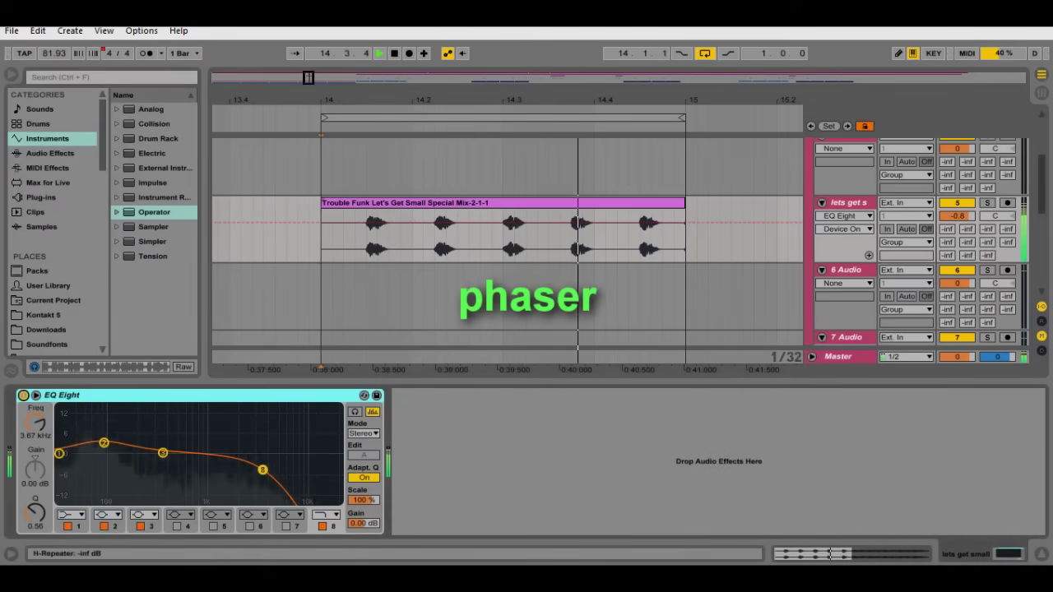
pyautogui.moveTo(1008, 230); pyautogui.dragTo(1008, 181)
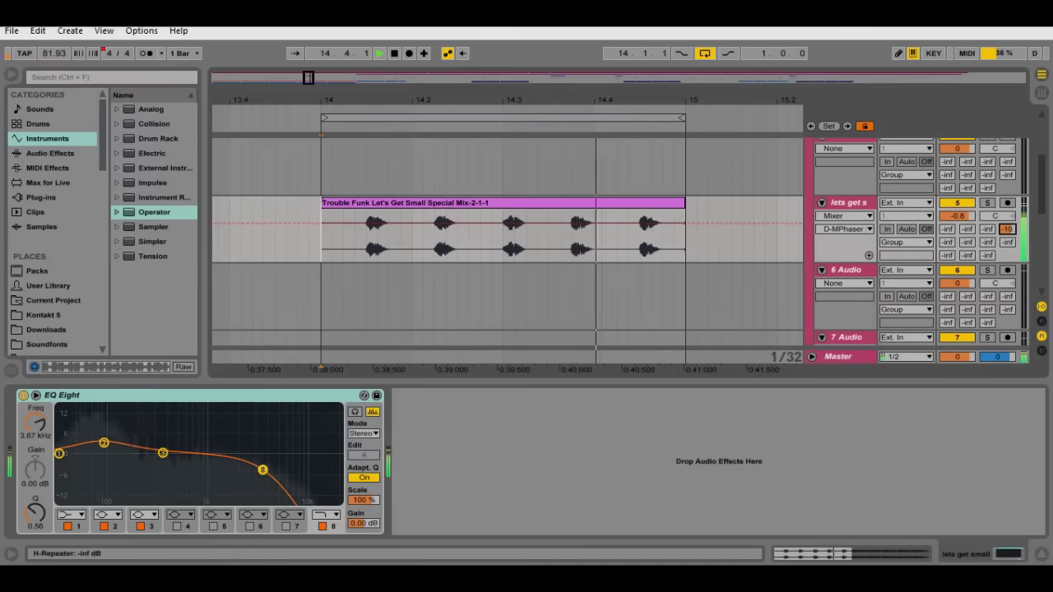
pyautogui.moveTo(1008, 241); pyautogui.dragTo(1008, 215)
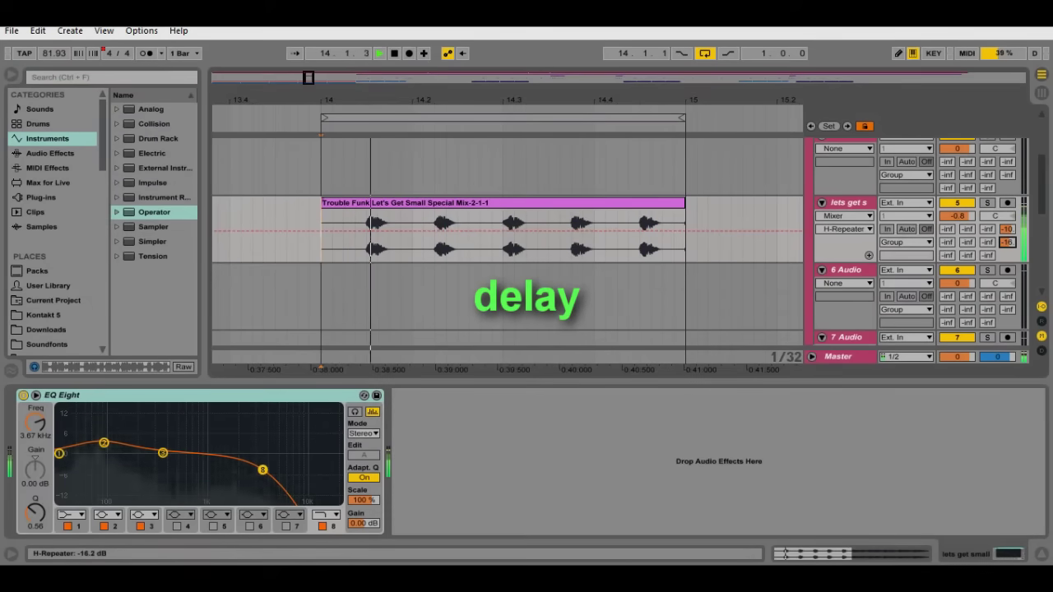
pyautogui.moveTo(946, 242); pyautogui.dragTo(946, 228)
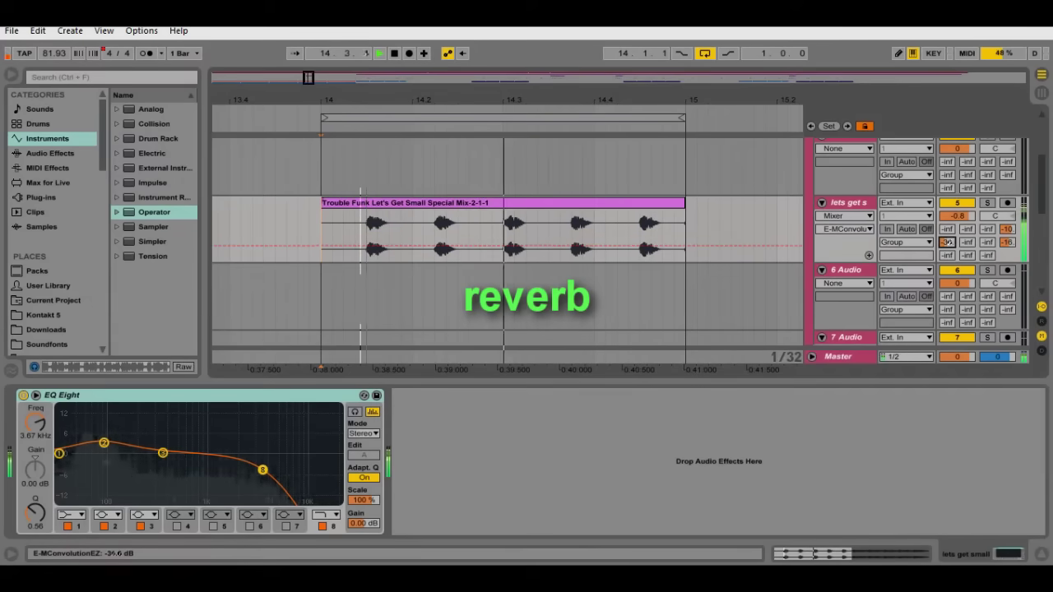
pyautogui.moveTo(947, 242); pyautogui.dragTo(947, 238)
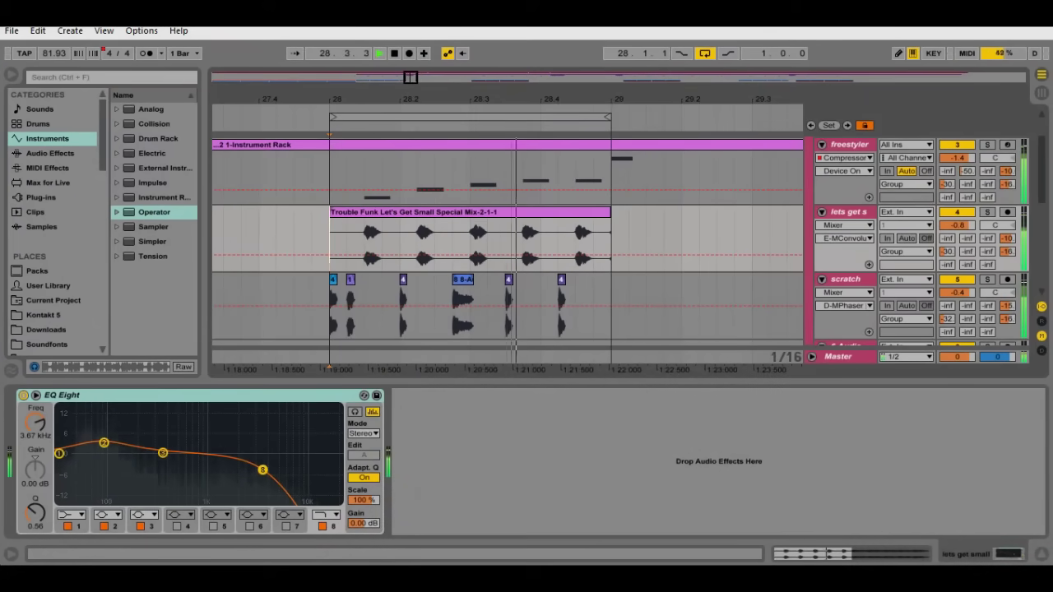
# Solo the freestyler track for listening and switch on its Compressor sidechained from the lets get small track, then unsolo it.
pyautogui.click(849, 145)
pyautogui.click(957, 145)
pyautogui.click(987, 145)
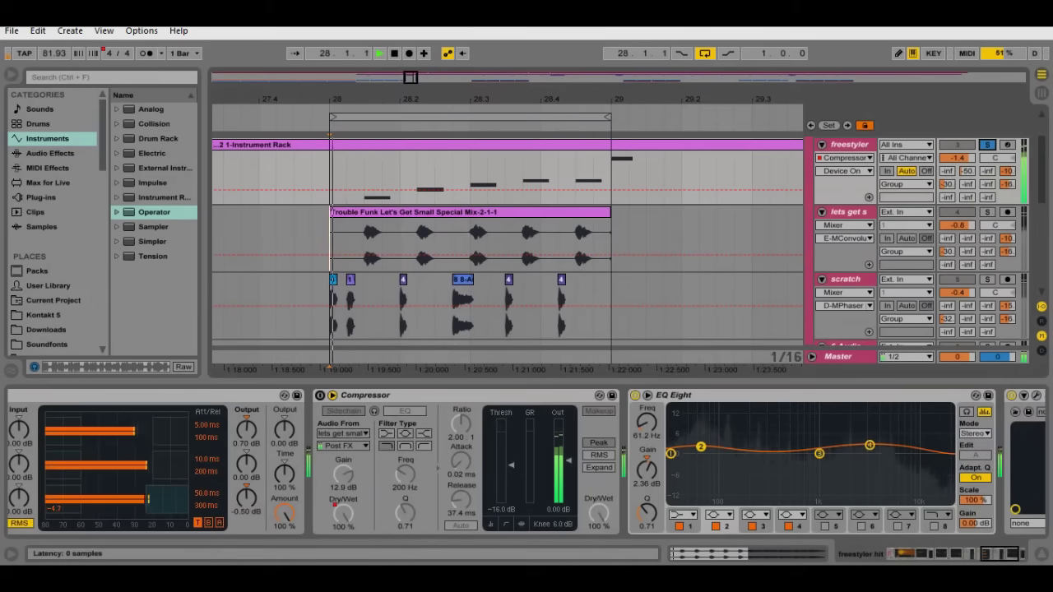
pyautogui.click(320, 396)
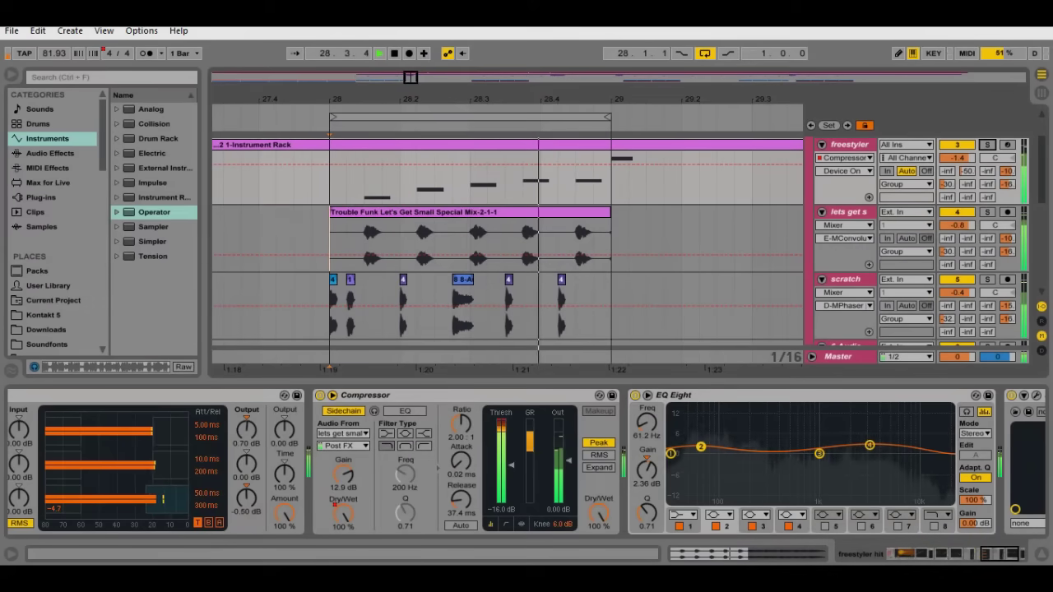
# Listen to the scratch track in solo and return to the full mix.
pyautogui.click(987, 280)
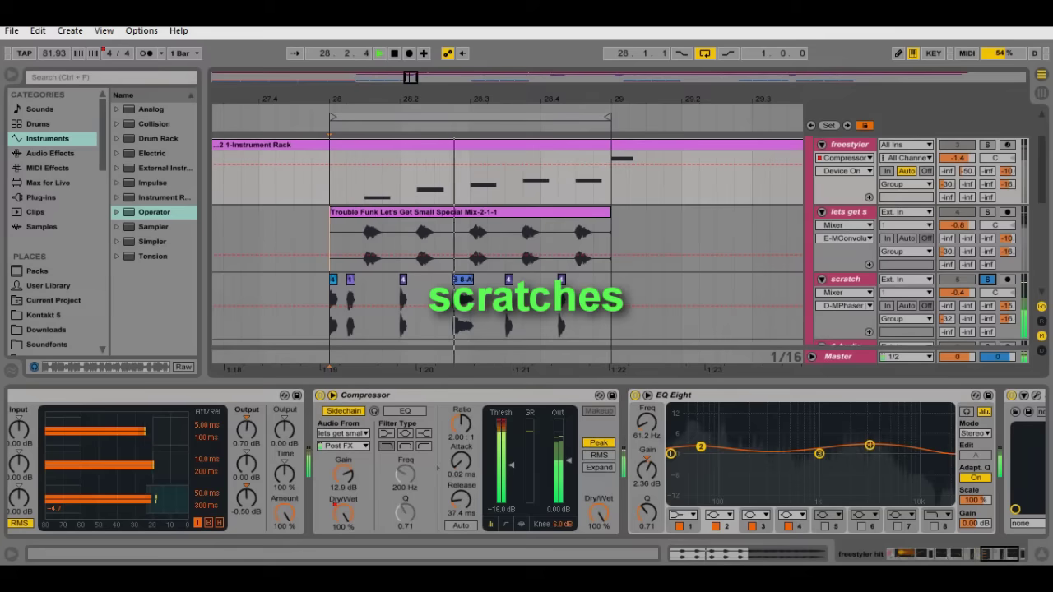
pyautogui.click(987, 280)
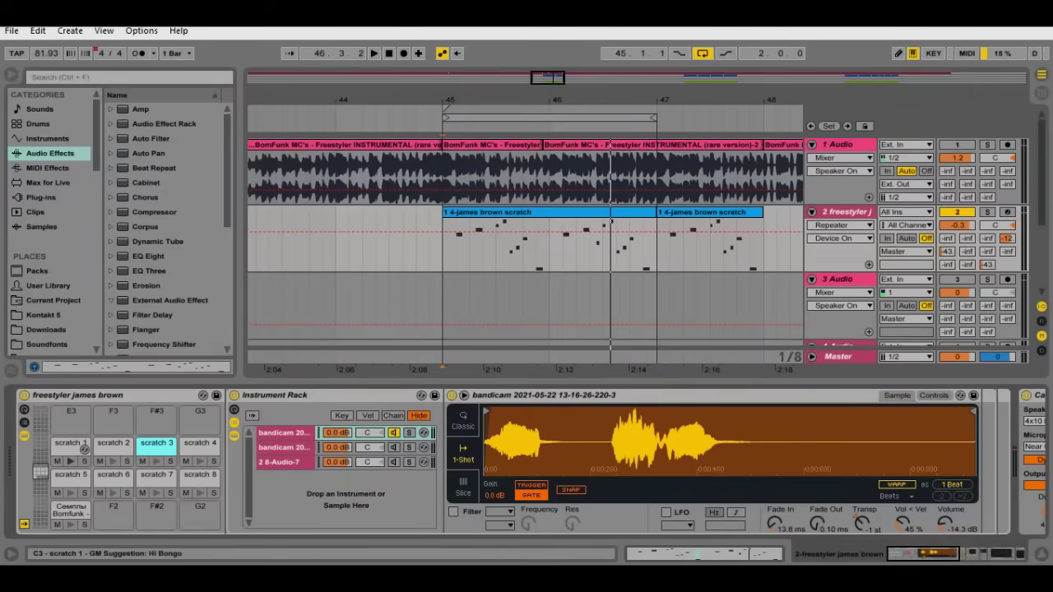
# Audition the freestyler james brown drum rack pads from scratch 1 to scratch 8 and the Bomfunk sample pad.
pyautogui.click(84, 450)
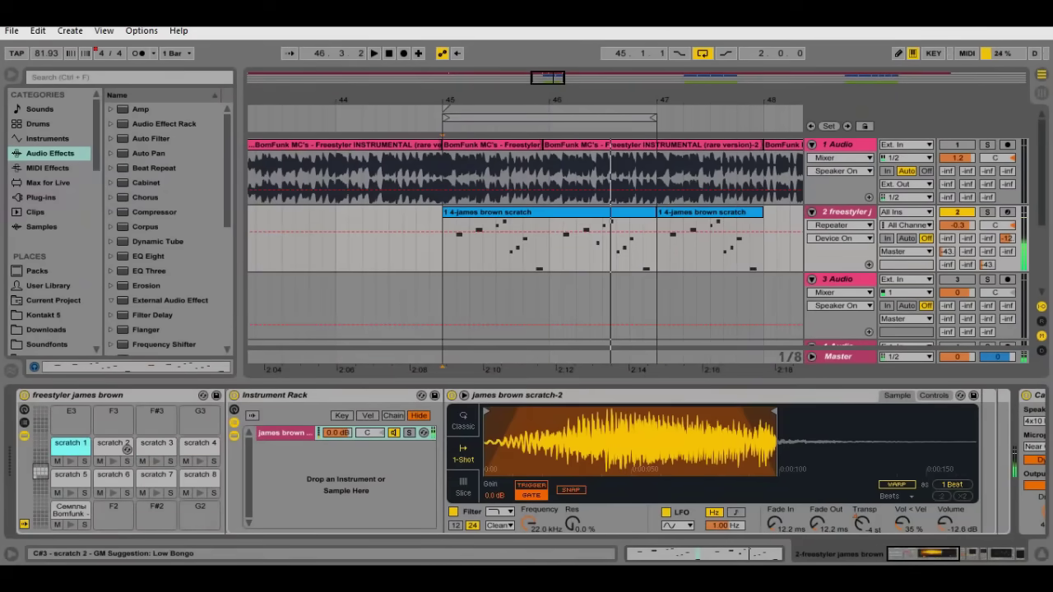
pyautogui.click(127, 450)
pyautogui.click(171, 450)
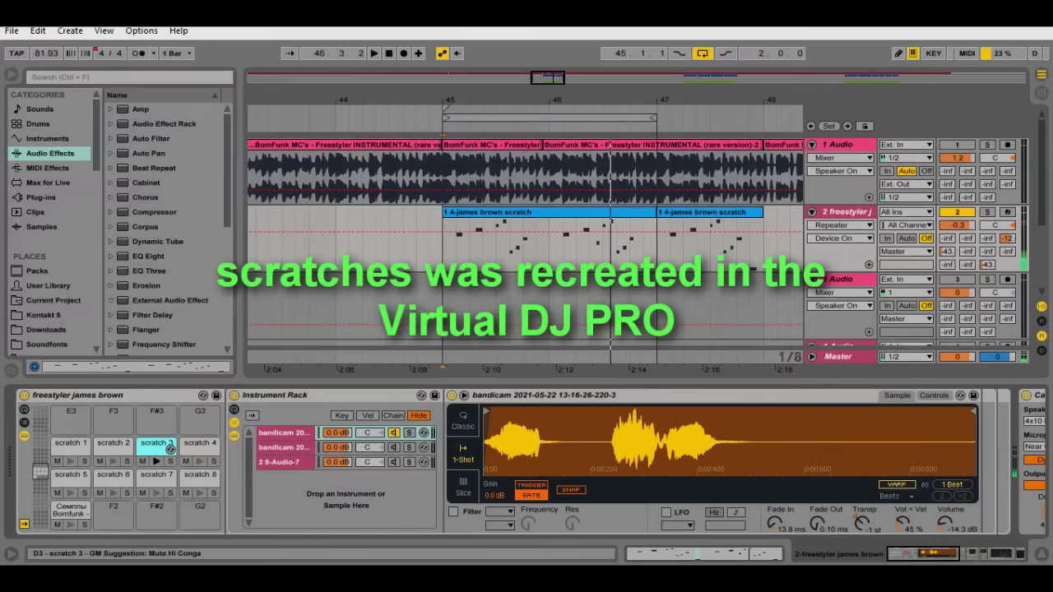
pyautogui.click(213, 450)
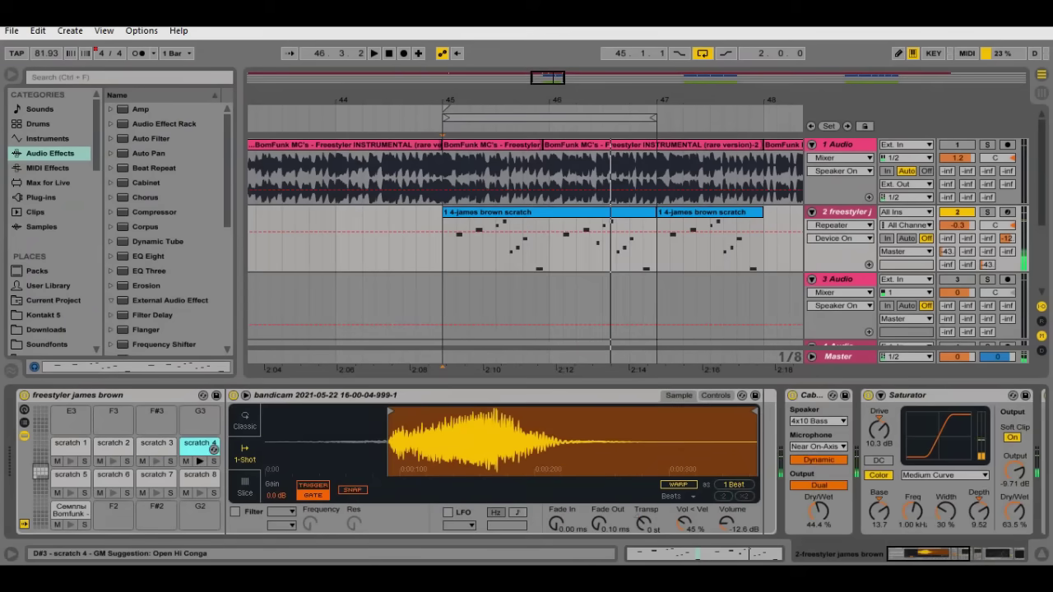
pyautogui.click(84, 481)
pyautogui.click(127, 481)
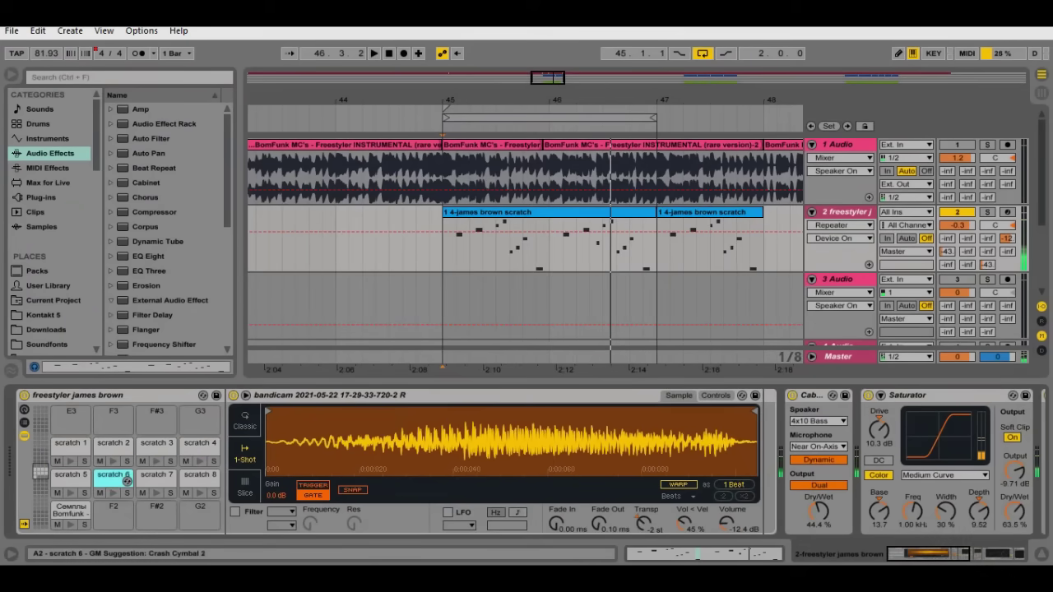
pyautogui.click(170, 481)
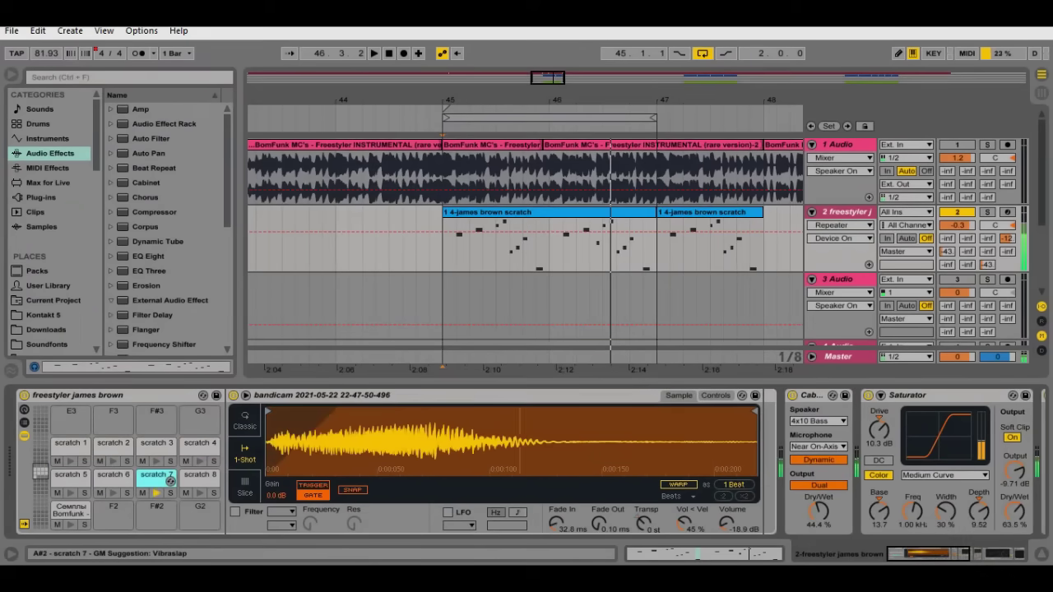
pyautogui.click(213, 482)
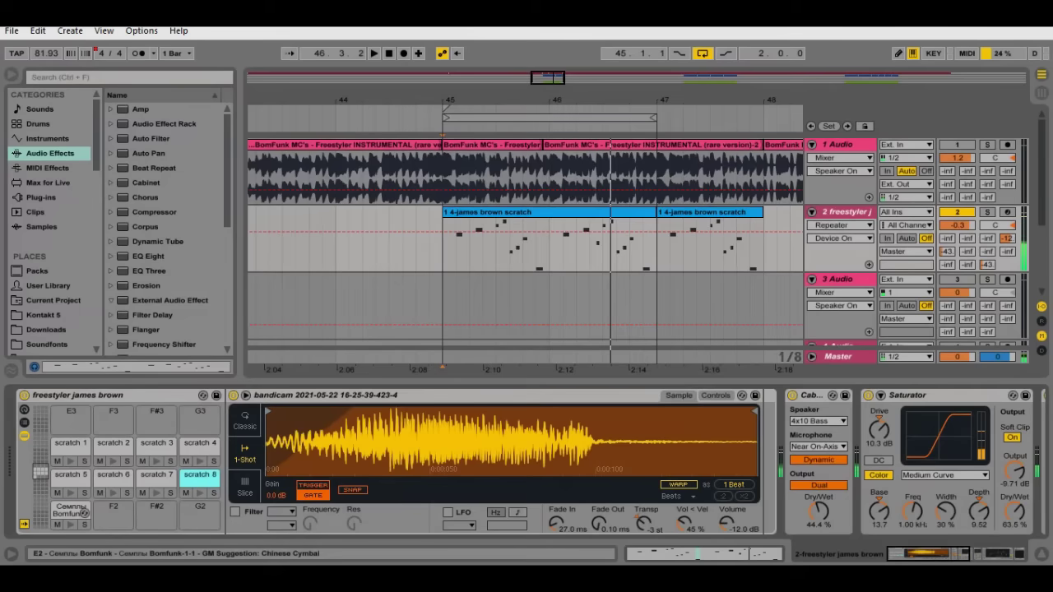
pyautogui.click(81, 511)
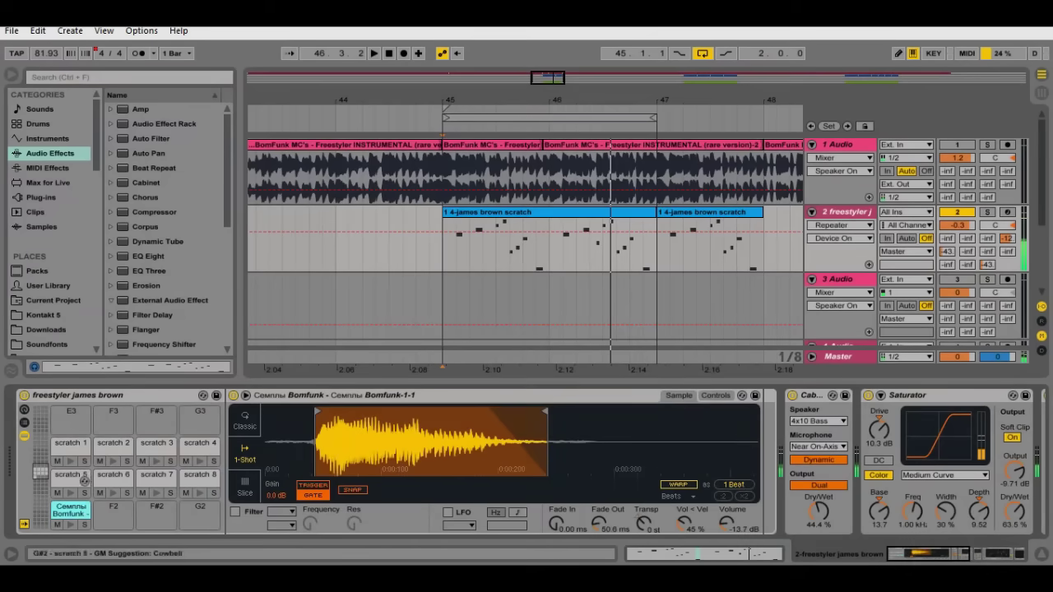
# Review the pitch and pitch envelope settings of the scratch 1, scratch 2 and scratch 3 pads in Simpler.
pyautogui.click(82, 447)
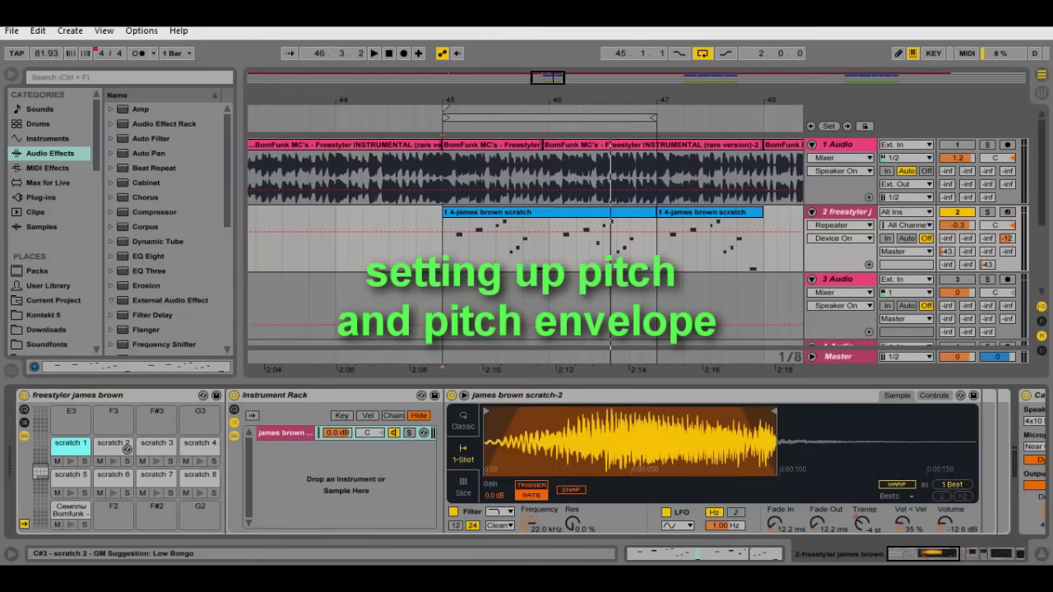
pyautogui.click(126, 448)
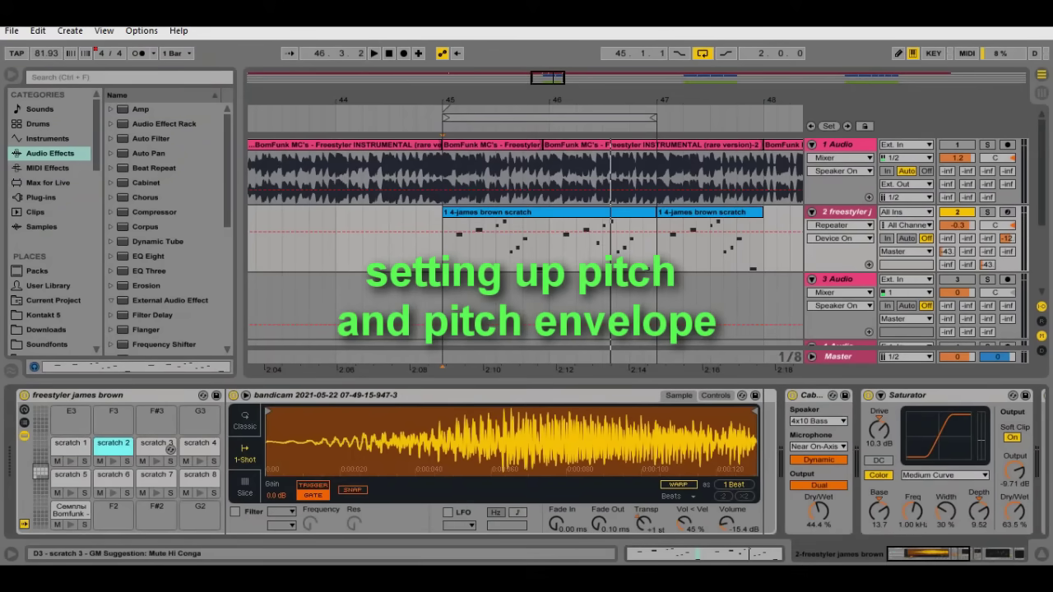
pyautogui.click(170, 448)
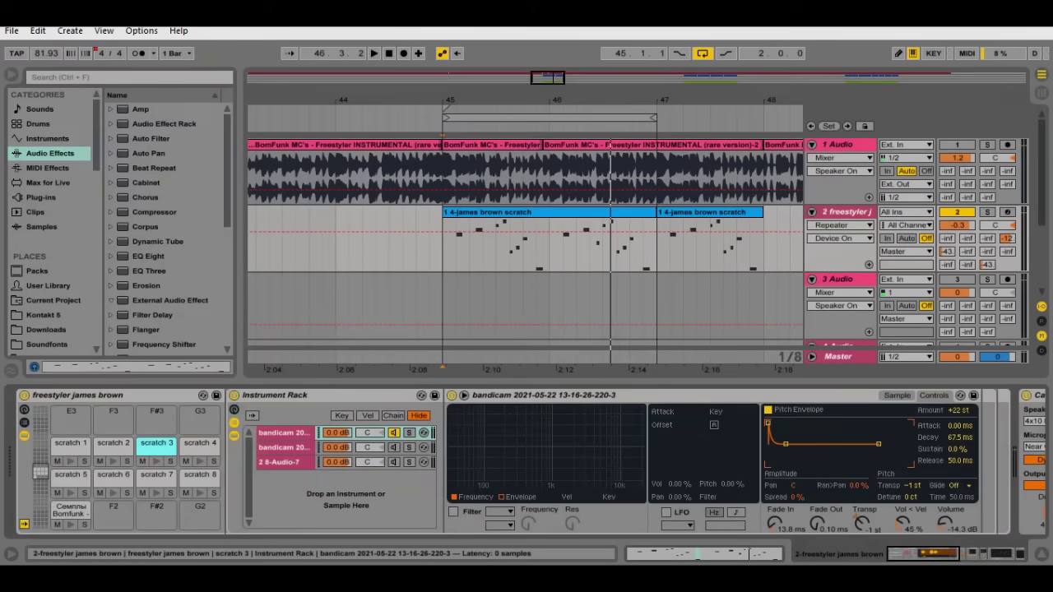
pyautogui.click(897, 396)
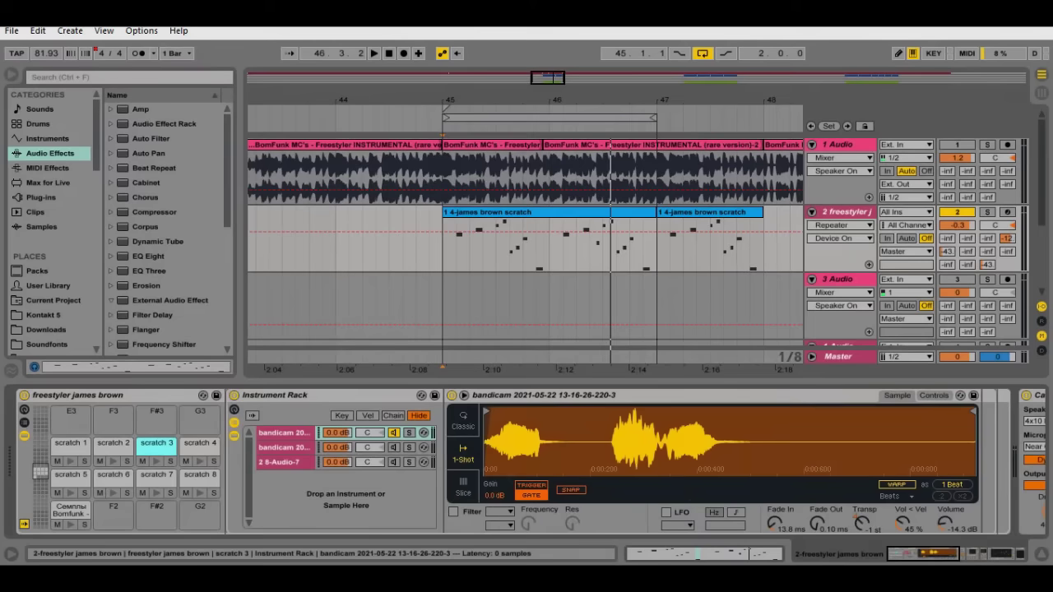
# Play the james brown scratch loop and examine the track's effects chain, including the settings of the Repeater delay.
pyautogui.press('space')
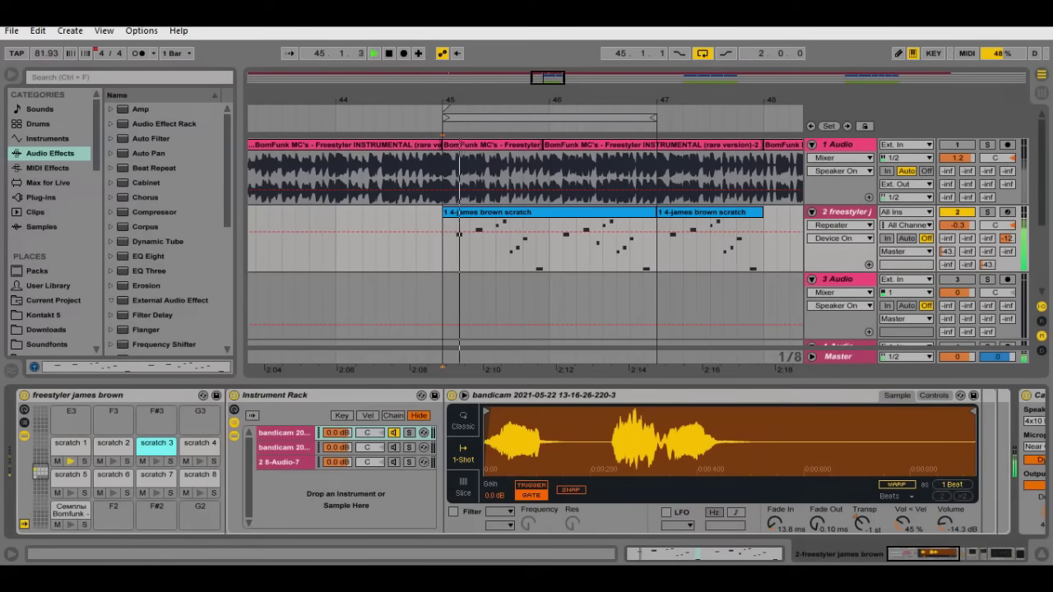
pyautogui.scroll(-3, 519, 238)
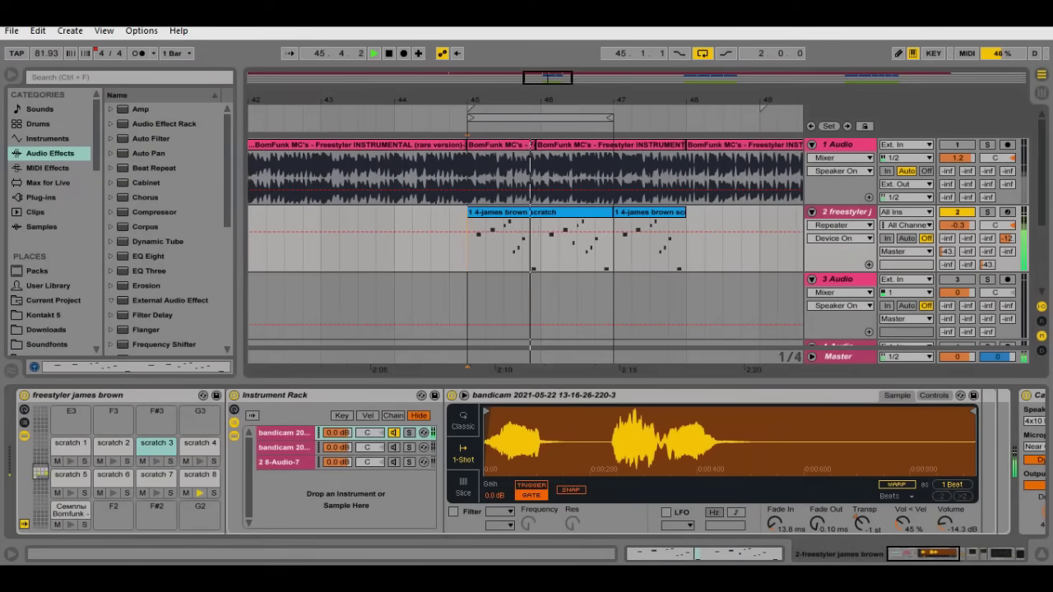
pyautogui.hscroll(8, 527, 461)
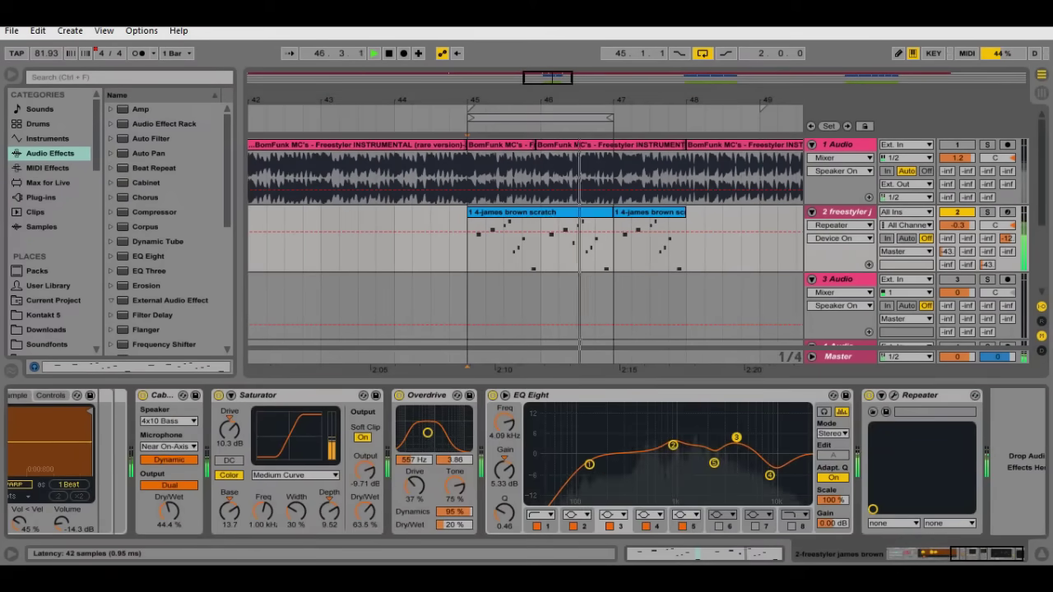
pyautogui.click(894, 396)
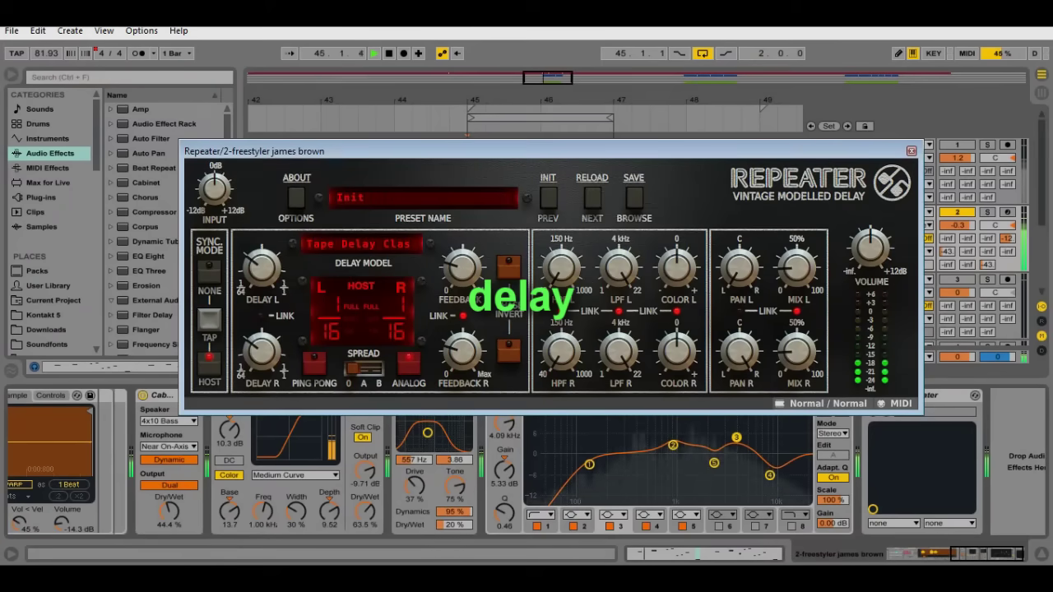
pyautogui.click(911, 152)
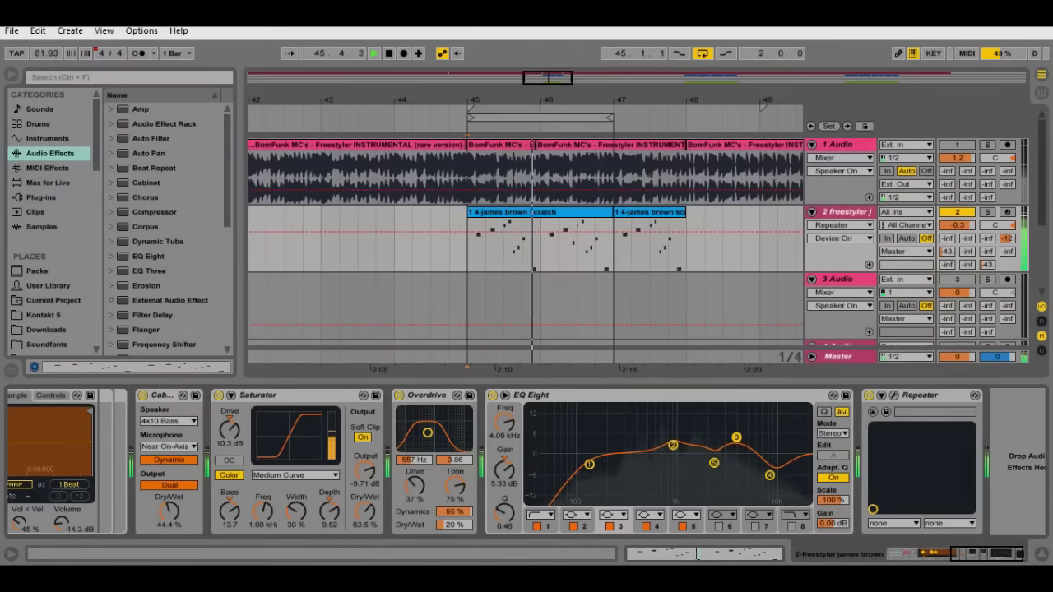
# Show the return tracks, listen to the MConvolution reverb return in solo, and hide the returns again.
pyautogui.hotkey('ctrl', 'alt', 'r')
pyautogui.click(985, 240)
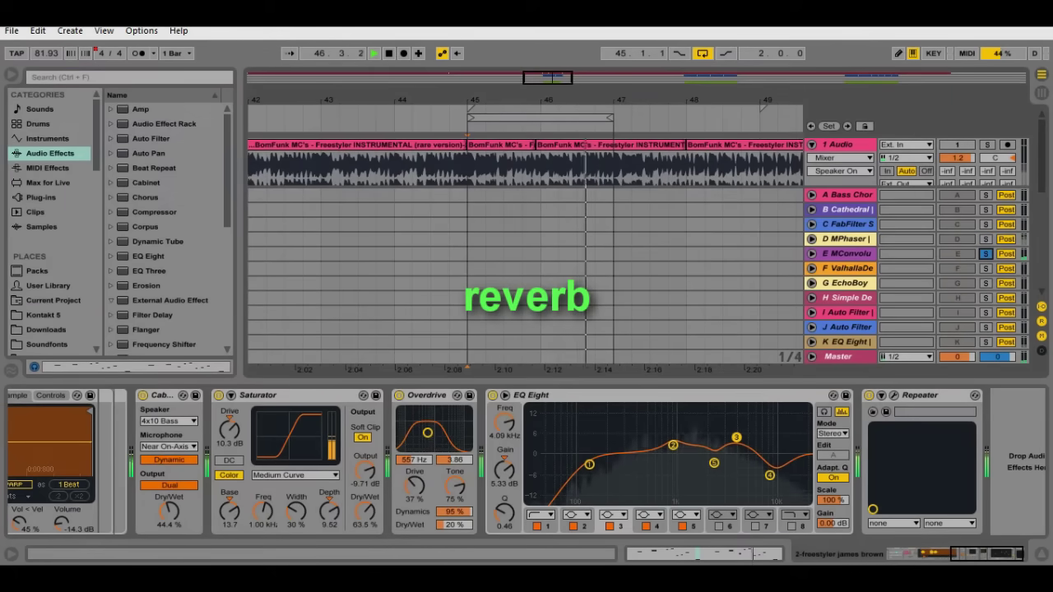
pyautogui.click(985, 254)
pyautogui.click(1042, 321)
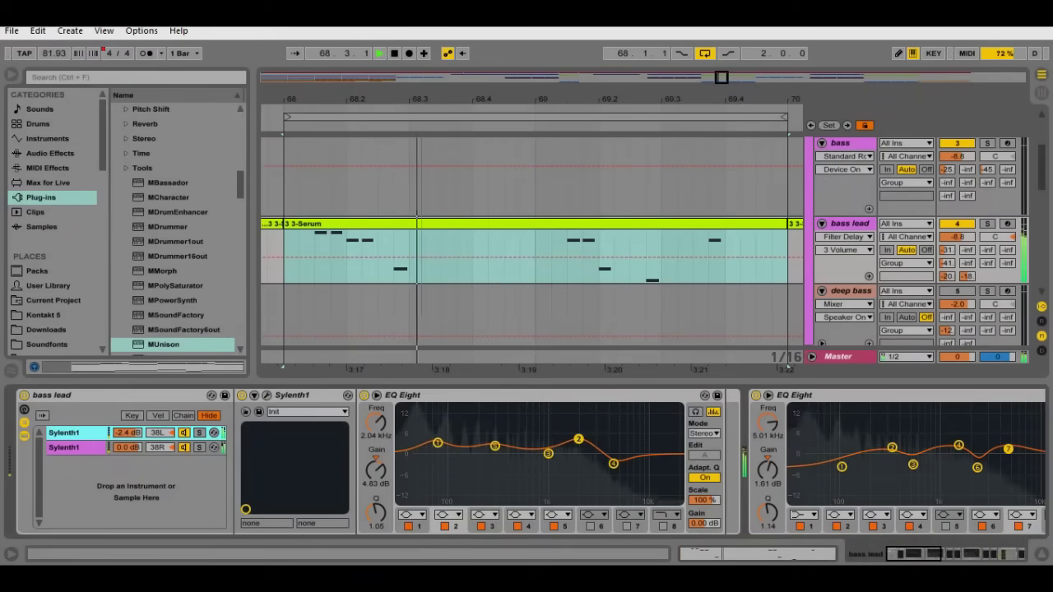
# Examine the bass lead track's device chain from the Sylenth1 layers through the EQs and Filter Delay to TAL-Reverb.
pyautogui.hscroll(10, 527, 462)
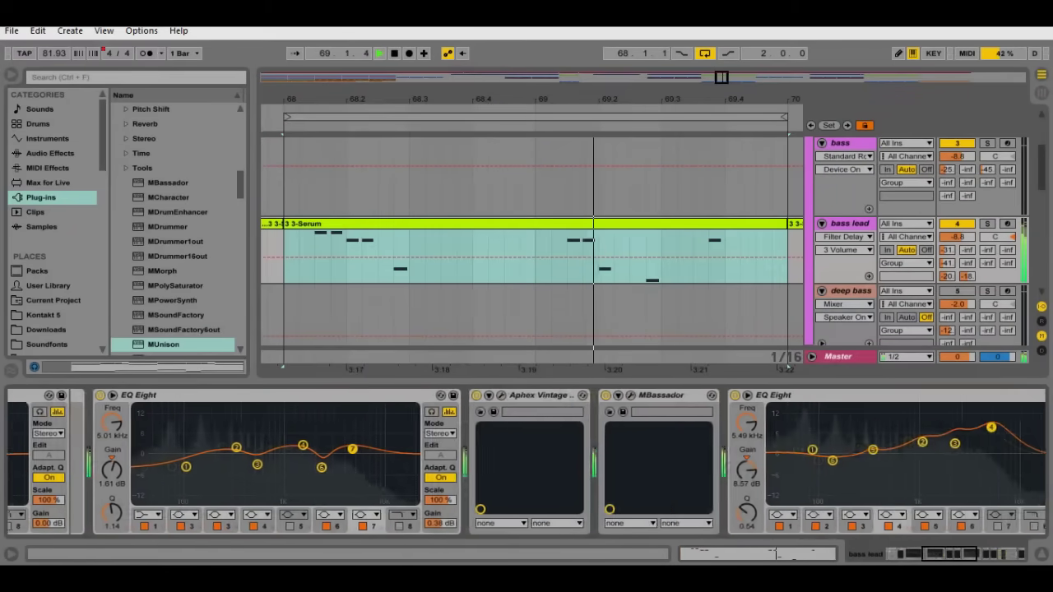
pyautogui.hscroll(5, 526, 462)
pyautogui.hscroll(5, 527, 463)
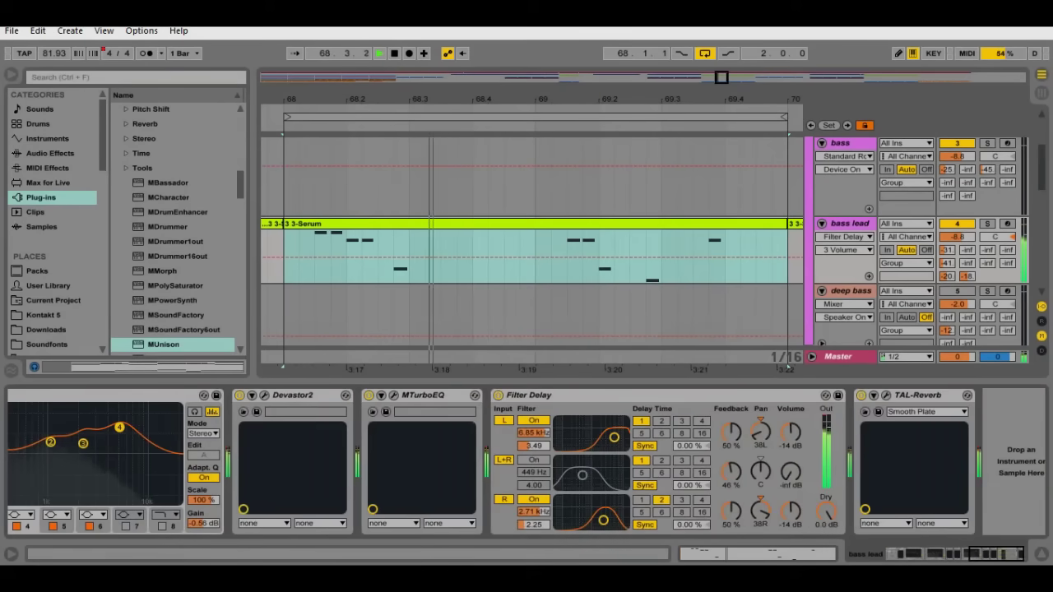
pyautogui.hscroll(-5, 527, 462)
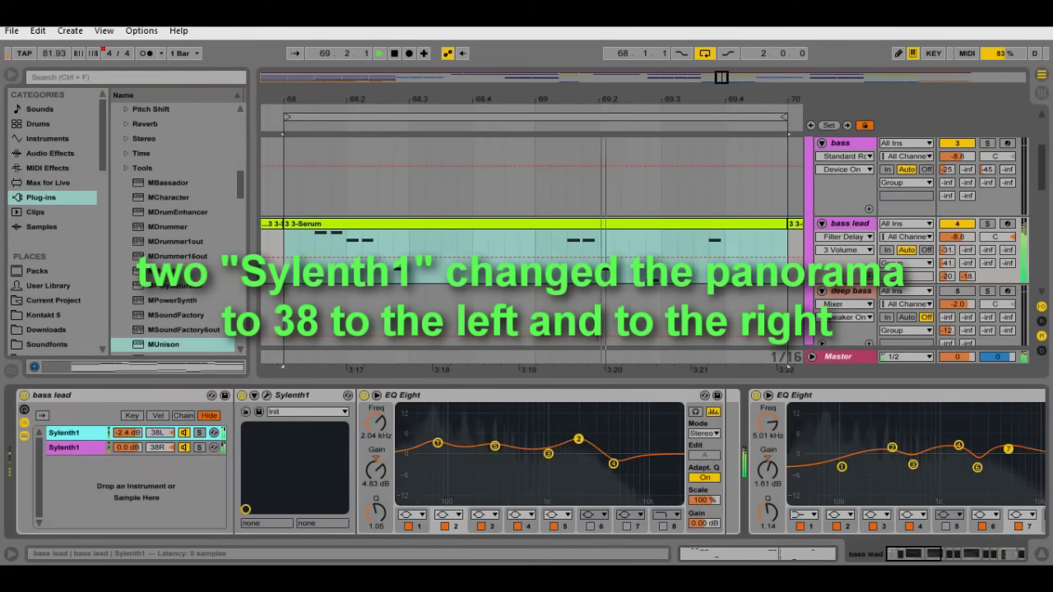
# Inspect the part A and part B synth settings of the first Sylenth1 layer in solo and close its window.
pyautogui.click(266, 396)
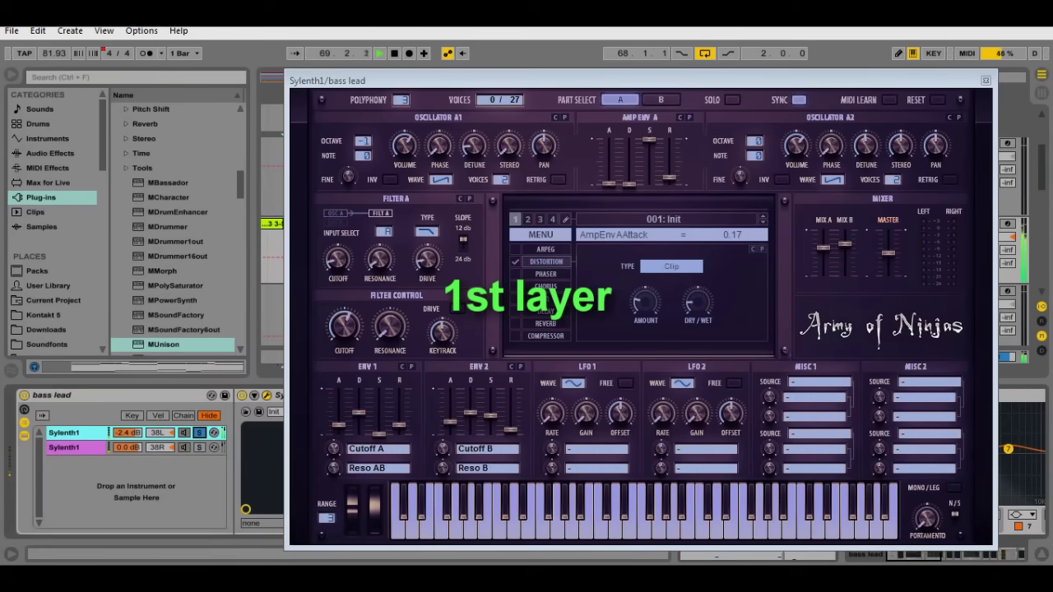
pyautogui.click(661, 99)
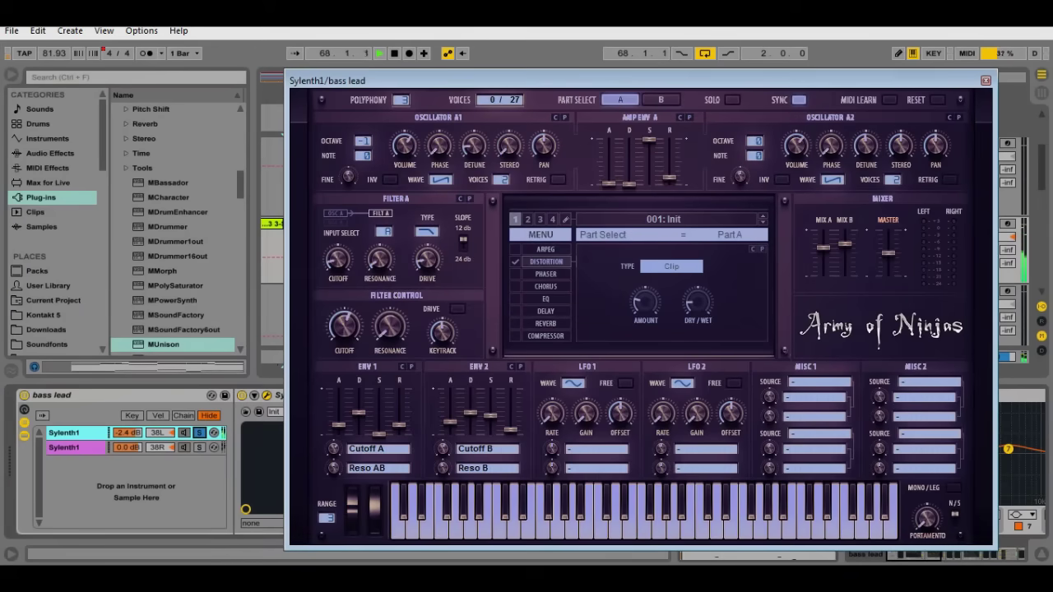
pyautogui.click(986, 81)
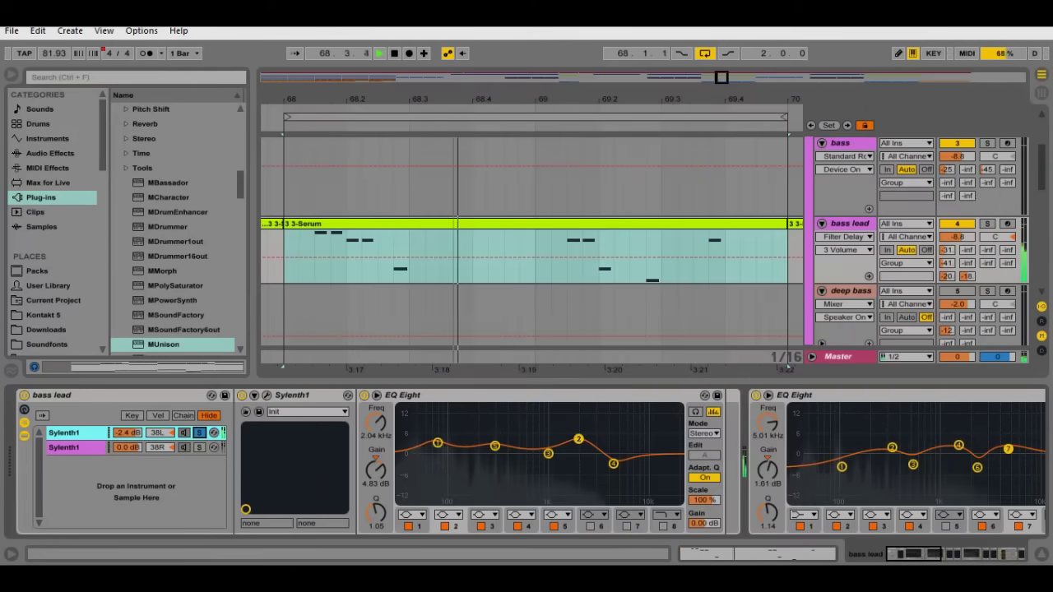
# Solo the second Sylenth1 layer of the bass lead rack and open its synth settings.
pyautogui.click(64, 448)
pyautogui.click(199, 448)
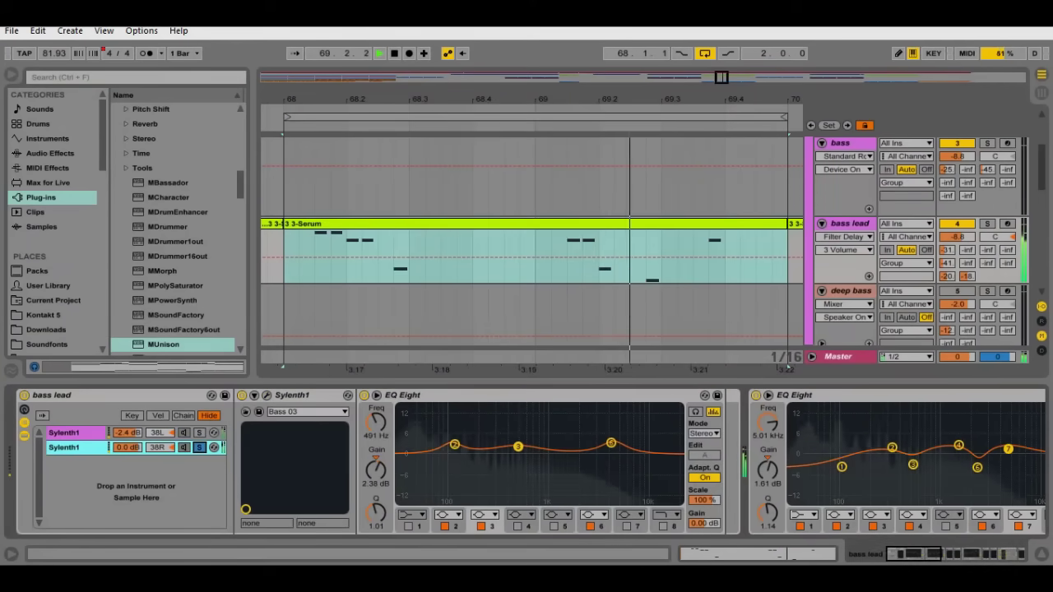
pyautogui.click(266, 396)
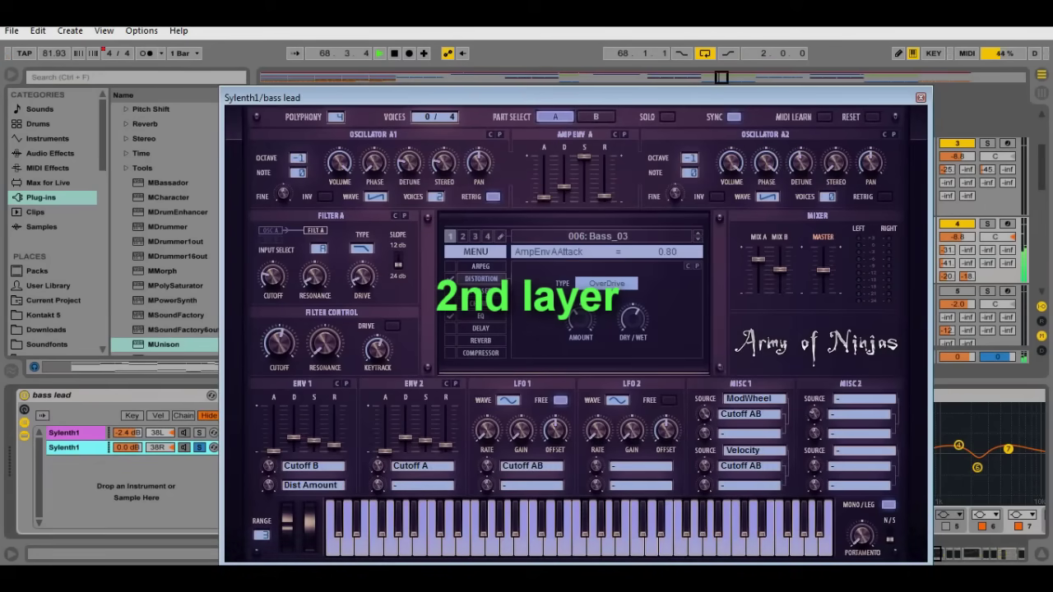
# Inspect the EQ and distortion settings of the second Sylenth1 layer and show its part B settings.
pyautogui.click(481, 316)
pyautogui.click(481, 279)
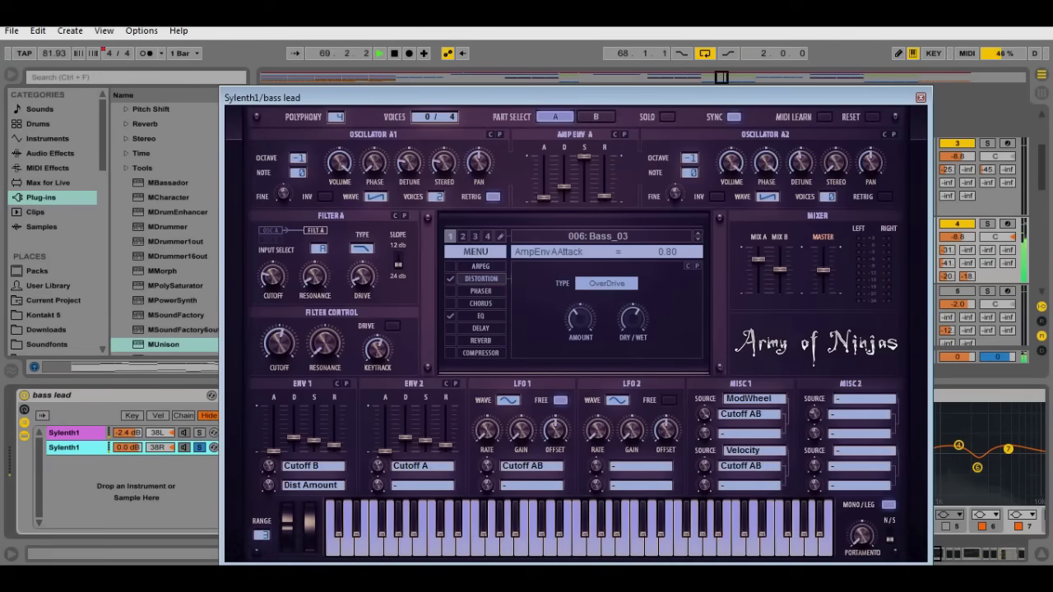
pyautogui.click(596, 117)
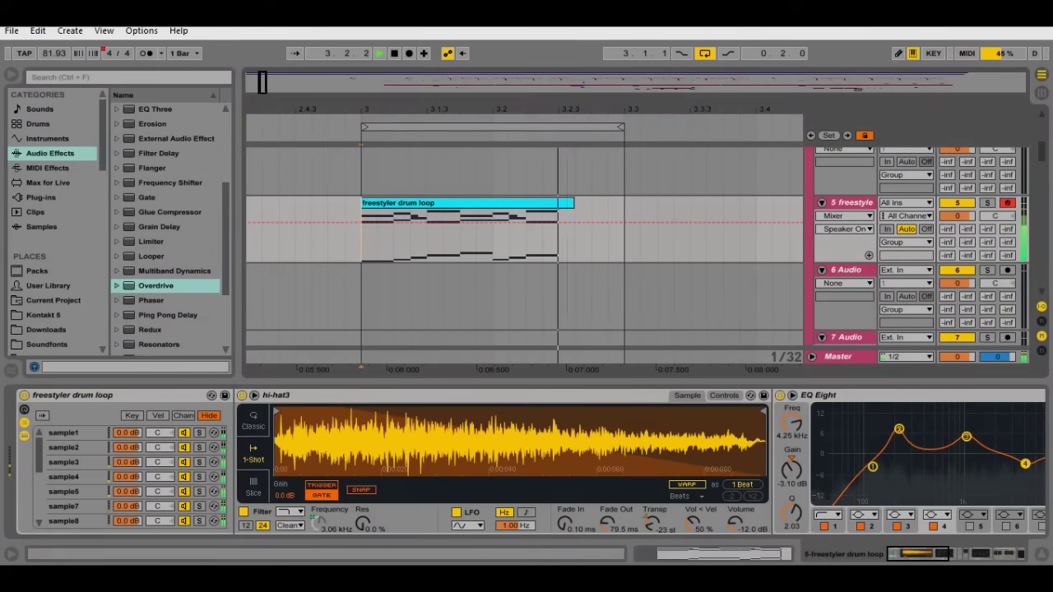
# Examine the freestyler drum loop track's device chain from the sampler through Overdrive and EQ Eight to Reverb.
pyautogui.hscroll(10, 527, 462)
pyautogui.hscroll(5, 527, 462)
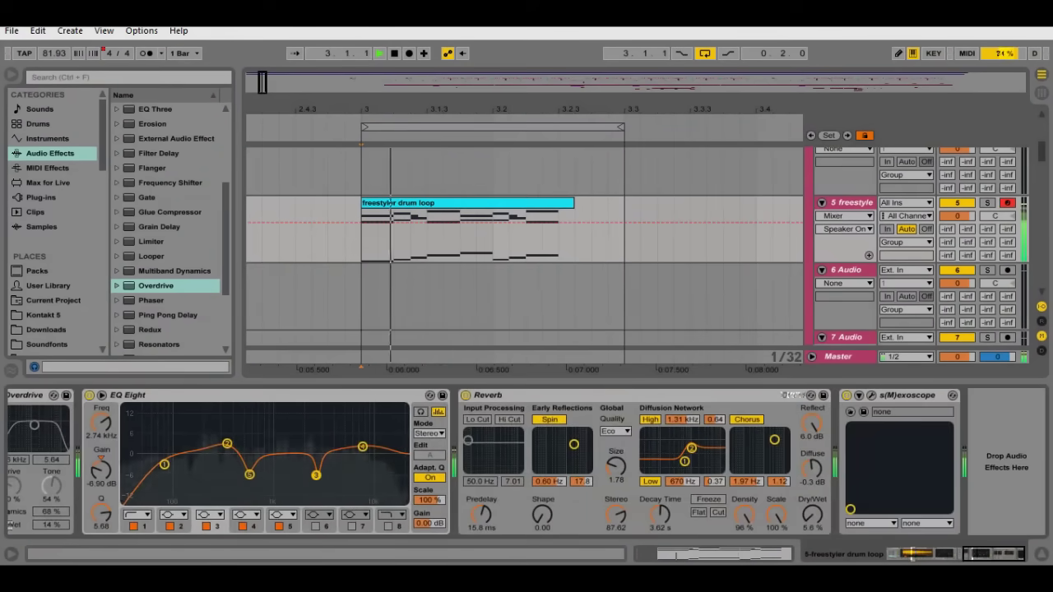
pyautogui.hscroll(-15, 527, 462)
# Stop playback, freeze the freestyler drum loop track and place its frozen clip on the audio track below.
pyautogui.press('space')
pyautogui.click(373, 203)
pyautogui.rightClick(838, 203)
pyautogui.click(864, 294)
pyautogui.moveTo(461, 230); pyautogui.dragTo(461, 297)
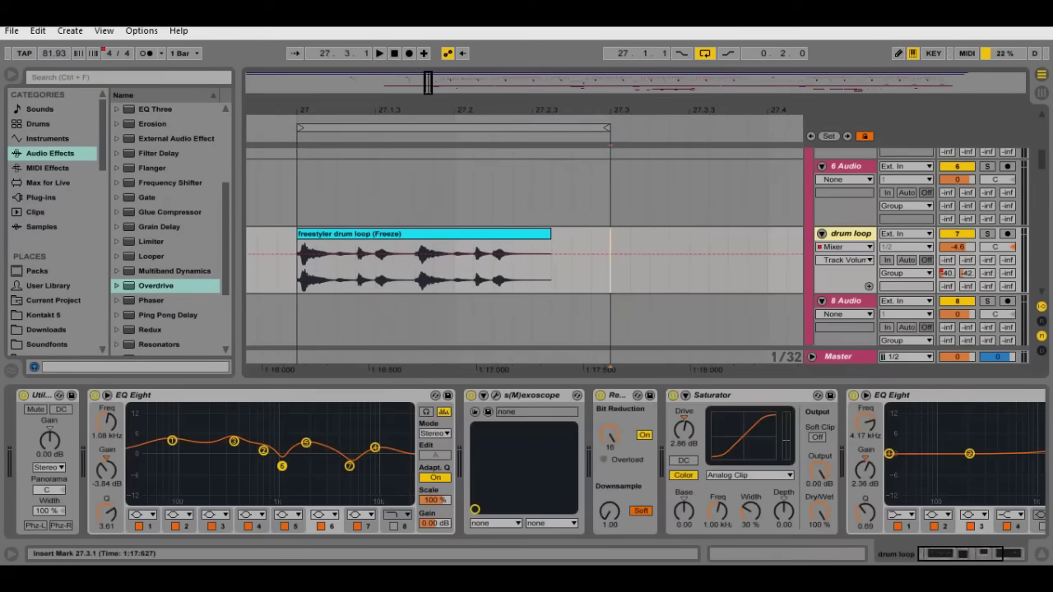
# Select the second half of the frozen drum loop audio clip at bar 27 and open its editing commands.
pyautogui.moveTo(454, 263); pyautogui.dragTo(551, 263)
pyautogui.rightClick(510, 263)
pyautogui.click(581, 489)
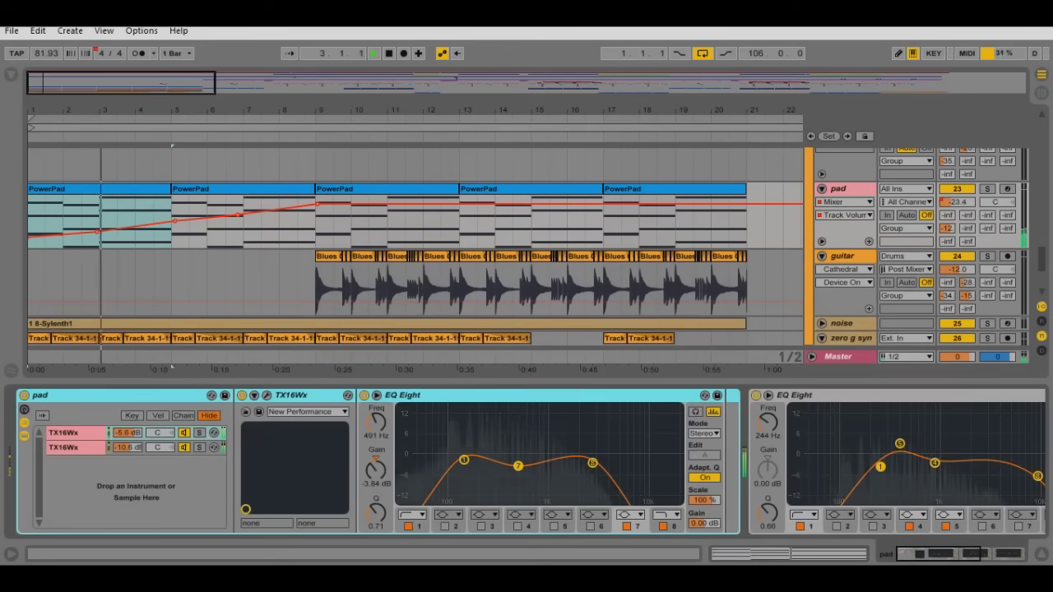
# Examine the pad track's device chain from the layered TX16Wx rack through its EQ Eights and hide the device view.
pyautogui.hscroll(5, 527, 462)
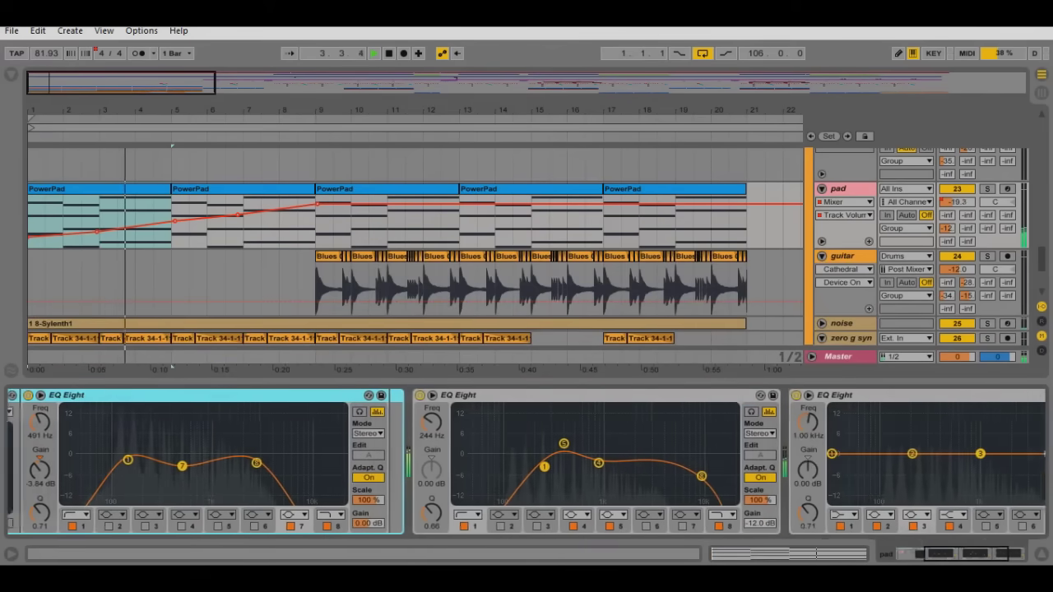
pyautogui.hscroll(-5, 527, 461)
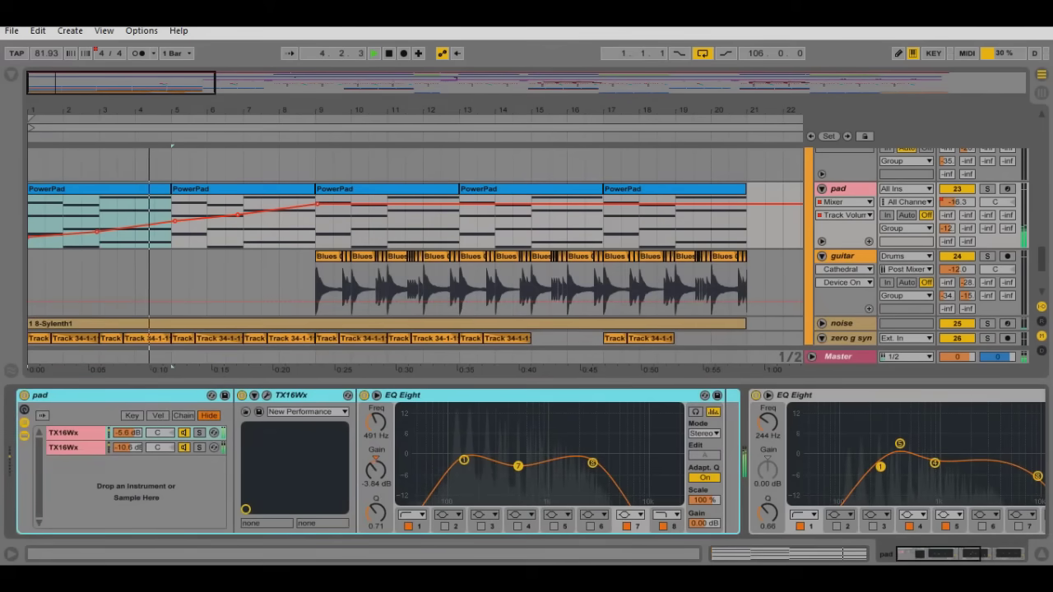
pyautogui.hotkey('ctrl', 'alt', 'l')
# Examine the MIDI notes of the deep bass clip at bar 5 and show the track's device chain.
pyautogui.scroll(5, 415, 329)
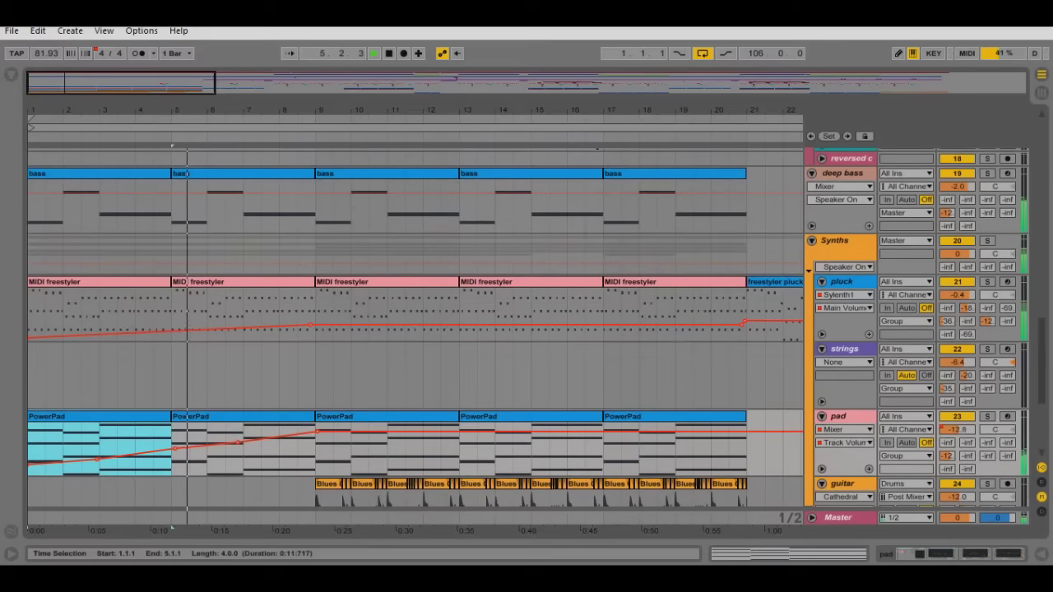
pyautogui.doubleClick(244, 173)
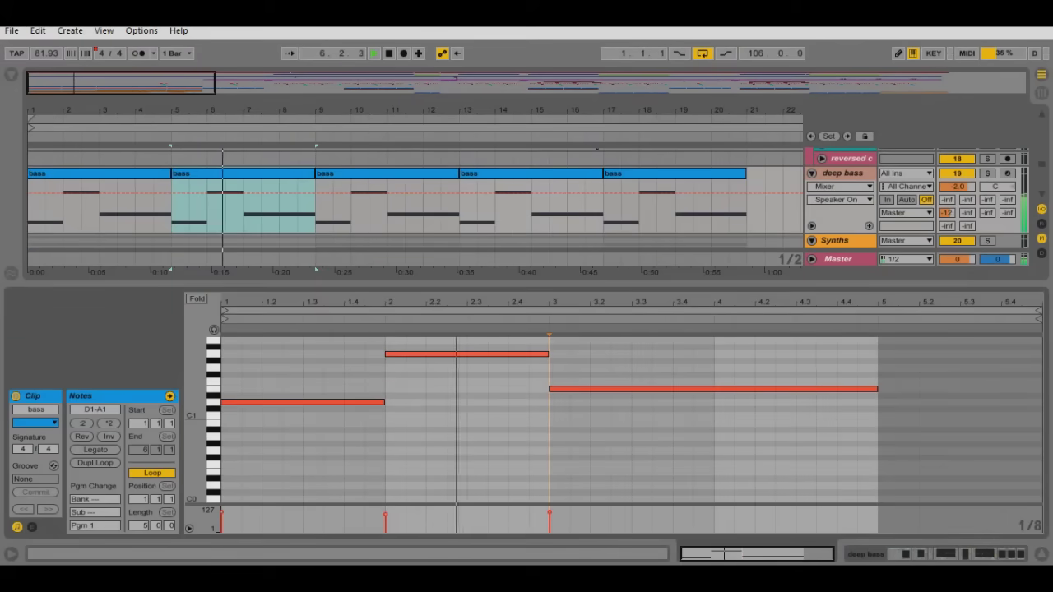
pyautogui.hotkey('shift', 'Tab')
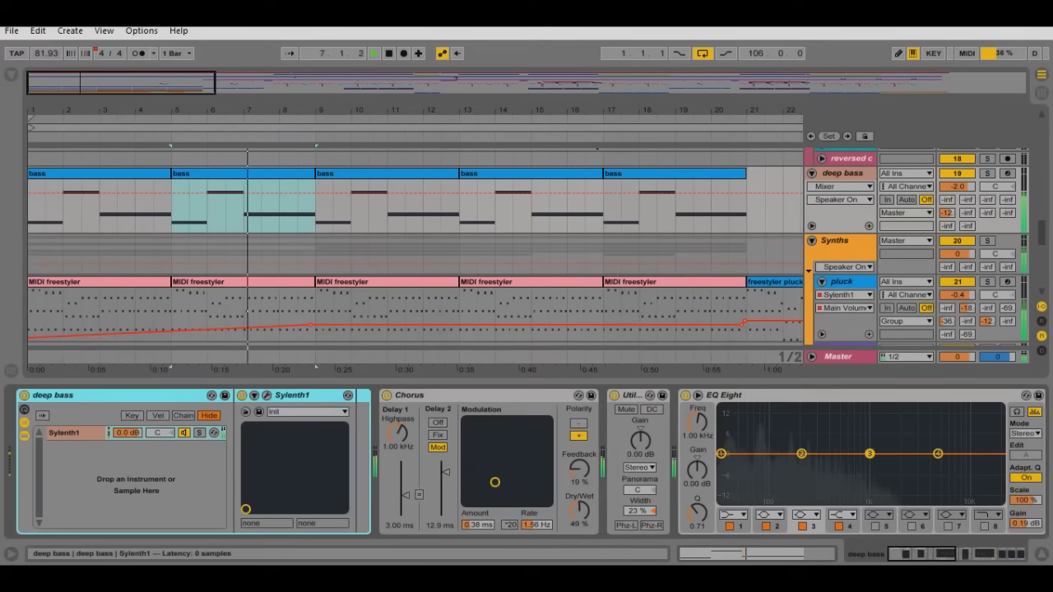
# Inspect the part B and part A settings of the deep bass Sylenth1, close its window and hide the device view.
pyautogui.click(267, 396)
pyautogui.click(602, 101)
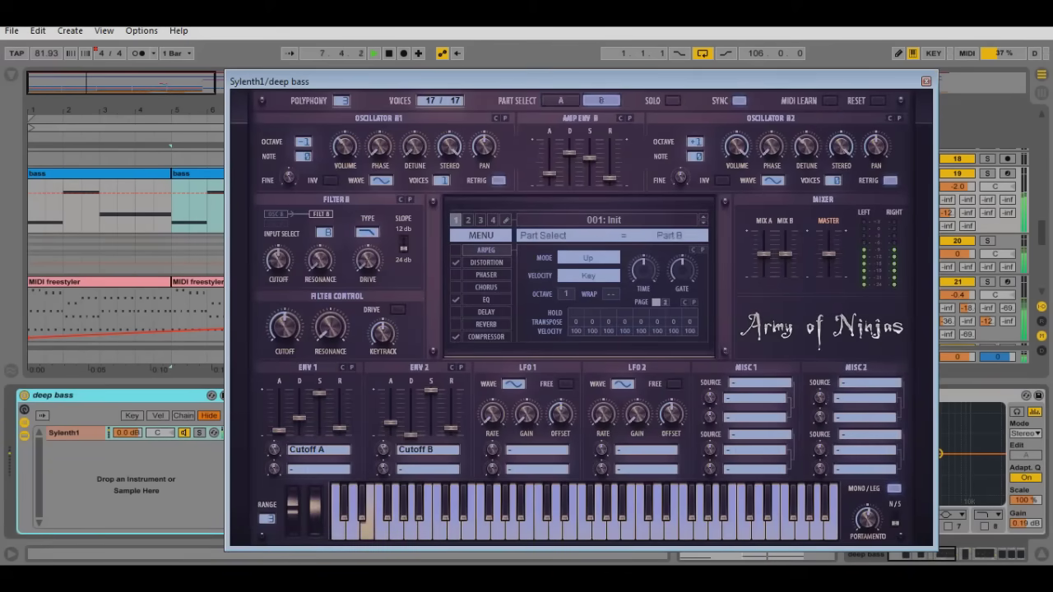
pyautogui.click(561, 100)
pyautogui.click(927, 81)
pyautogui.click(1041, 554)
# Examine the guitar track's device chain from EQ Eight through Overdrive, delay and Chorus to Compressor, and hide it again.
pyautogui.scroll(-4, 675, 320)
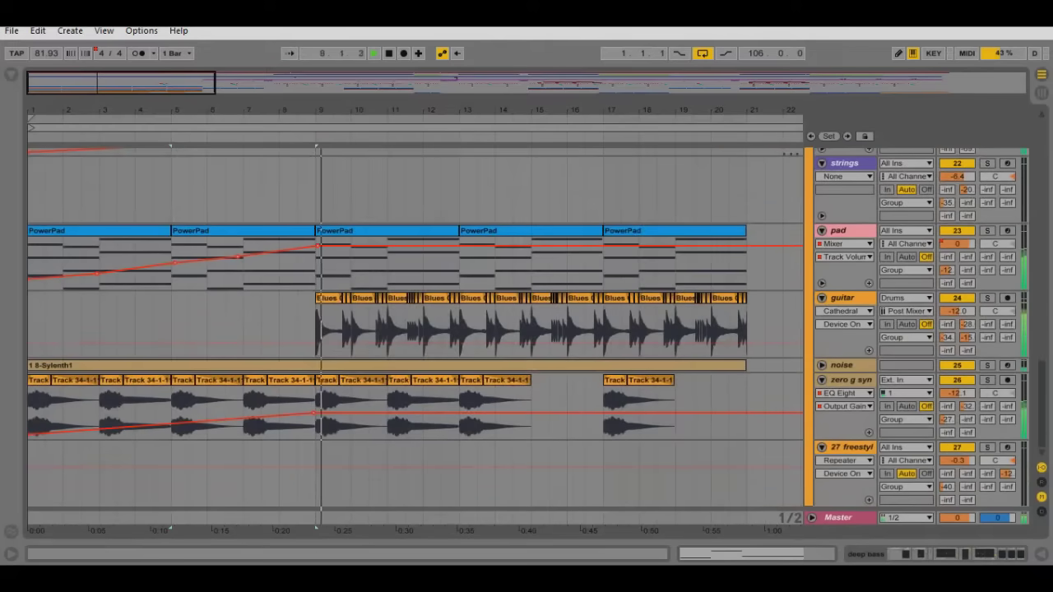
pyautogui.doubleClick(843, 297)
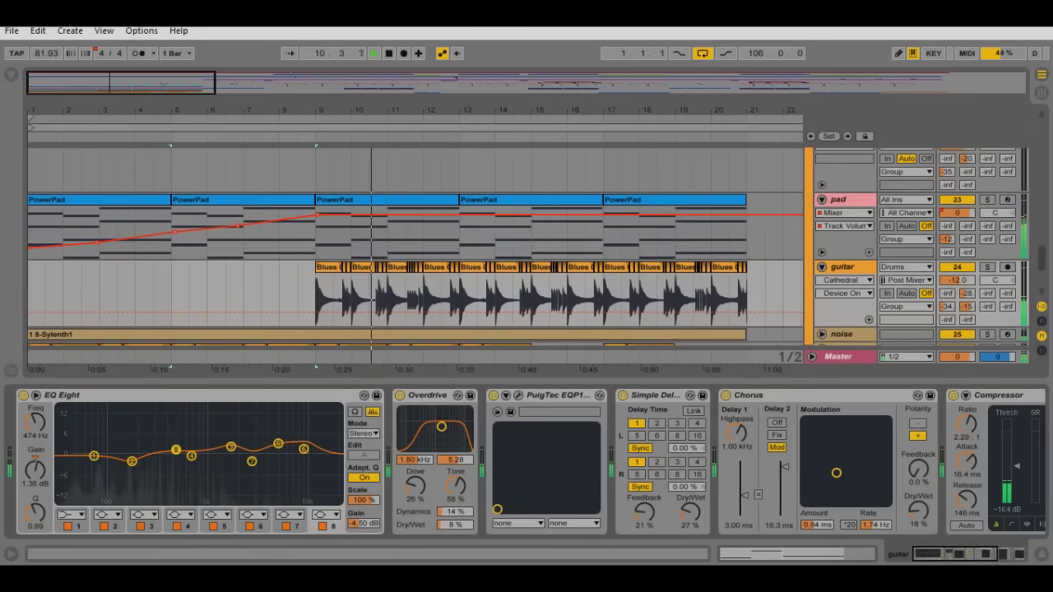
pyautogui.hscroll(4, 527, 460)
pyautogui.hscroll(-4, 526, 460)
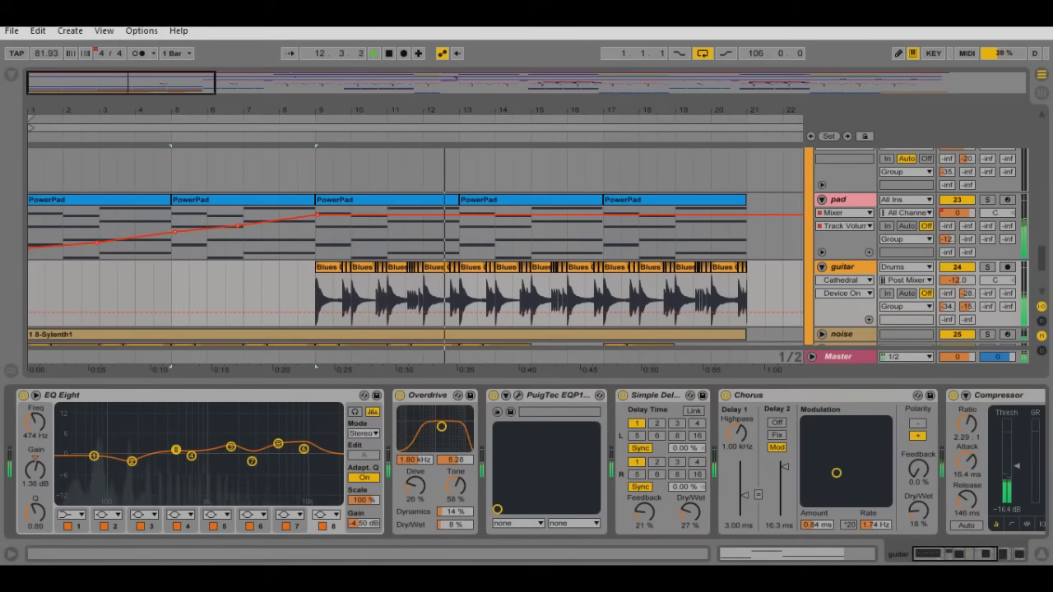
pyautogui.hotkey('ctrl', 'alt', 'l')
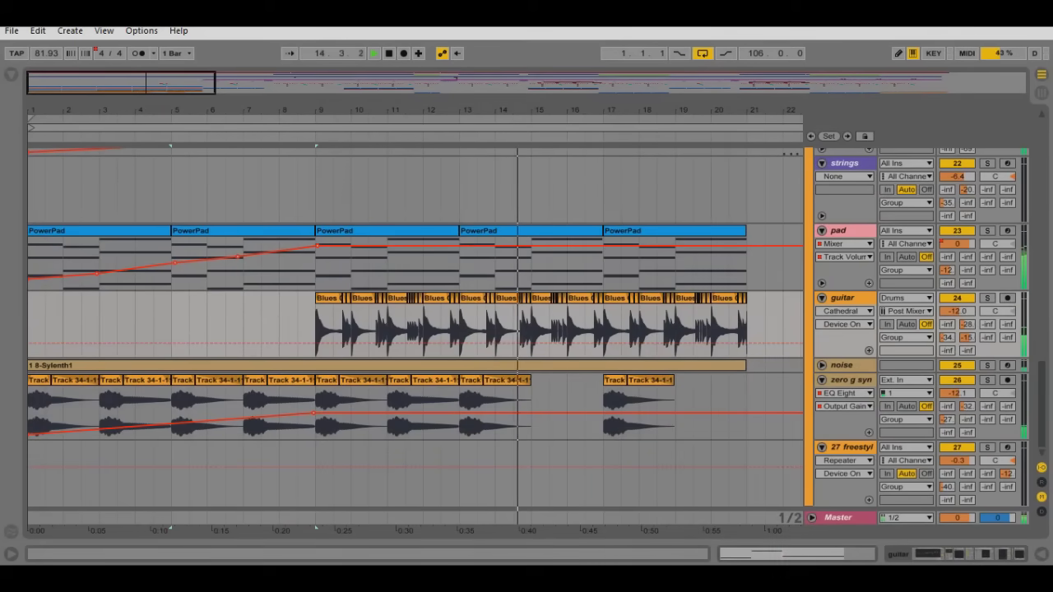
# Listen through bars 15 to 22 while examining the main drum rack, backspeen and freestyler tracks.
pyautogui.scroll(10, 416, 337)
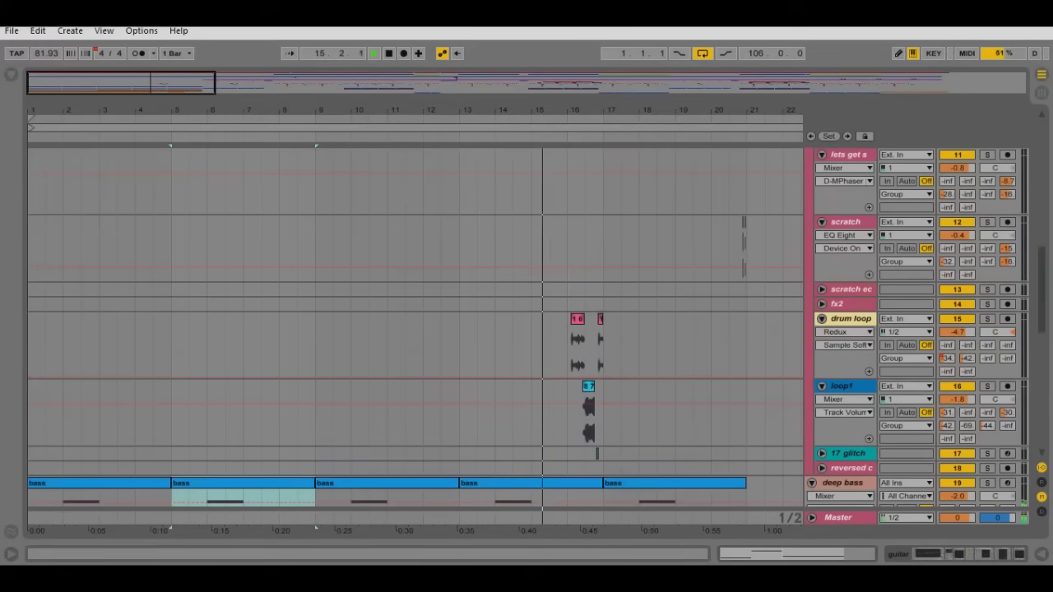
pyautogui.moveTo(601, 110); pyautogui.dragTo(411, 206)
pyautogui.scroll(3, 410, 313)
pyautogui.scroll(9, 415, 336)
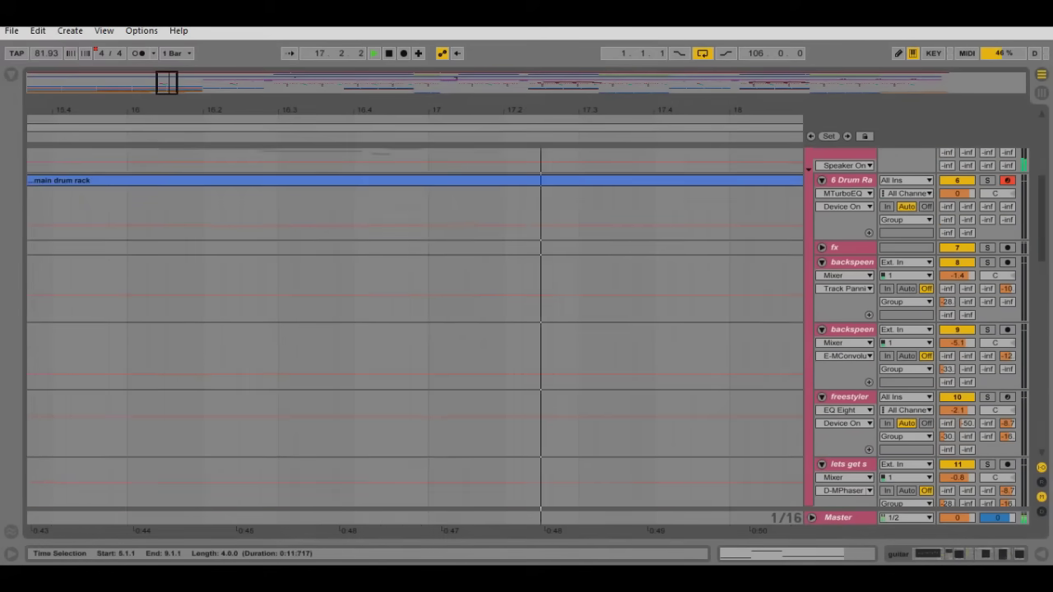
pyautogui.moveTo(378, 102); pyautogui.dragTo(365, 82)
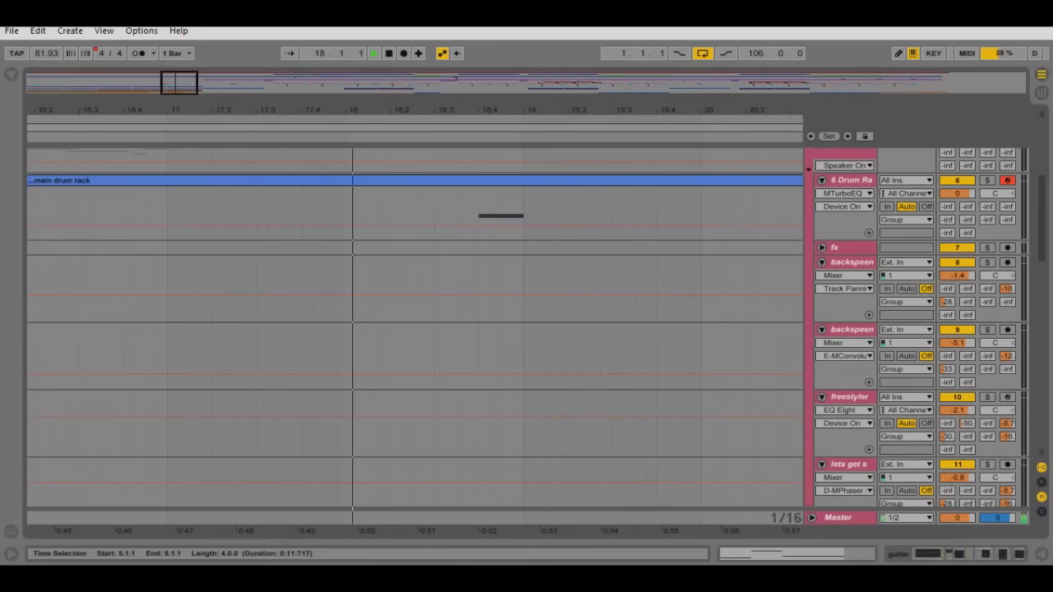
pyautogui.moveTo(740, 110); pyautogui.dragTo(330, 81)
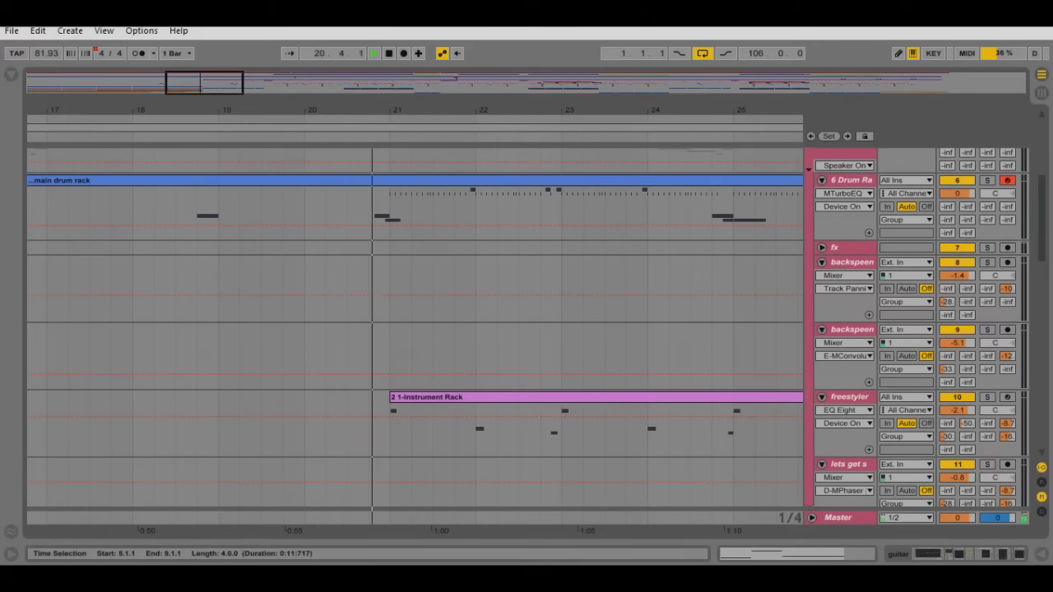
pyautogui.moveTo(725, 110); pyautogui.dragTo(418, 103)
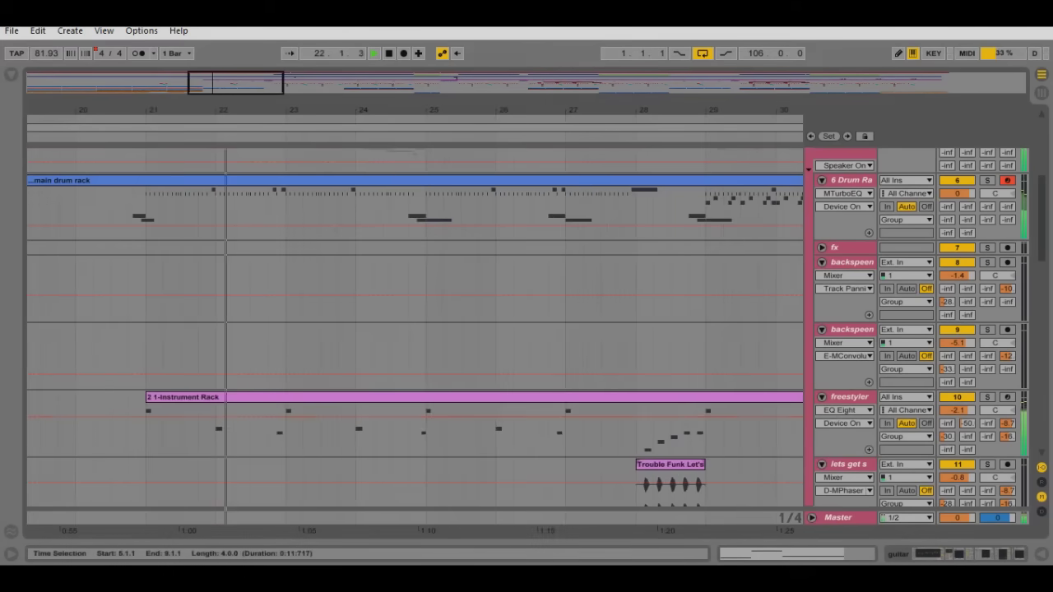
# Examine the scratch, drum loop, loop1 and glitch clips during playback of bars 22 to 25.
pyautogui.scroll(-3, 414, 337)
pyautogui.scroll(-2, 415, 338)
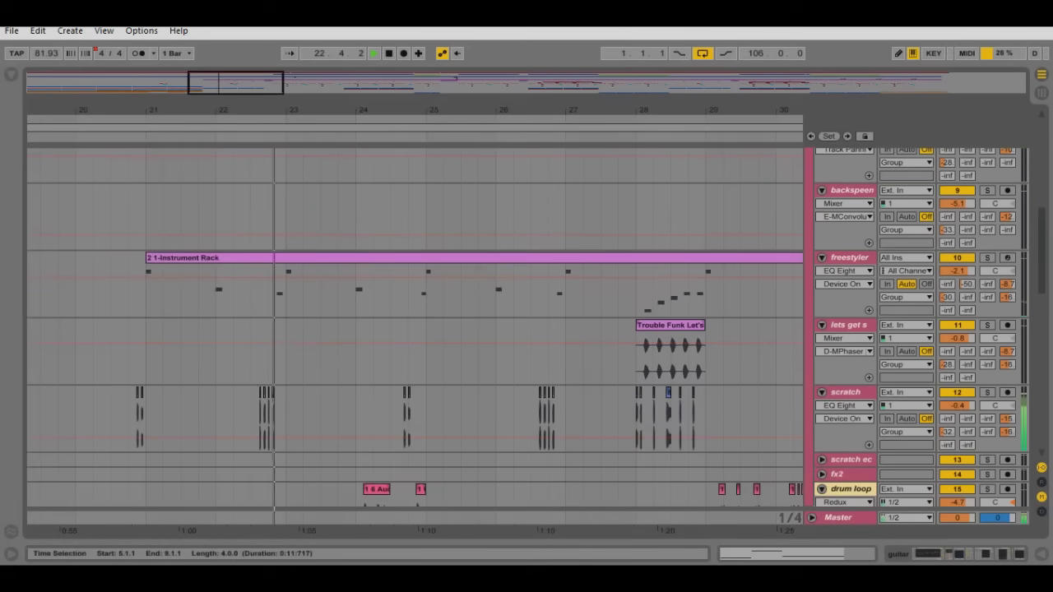
pyautogui.scroll(-2, 415, 338)
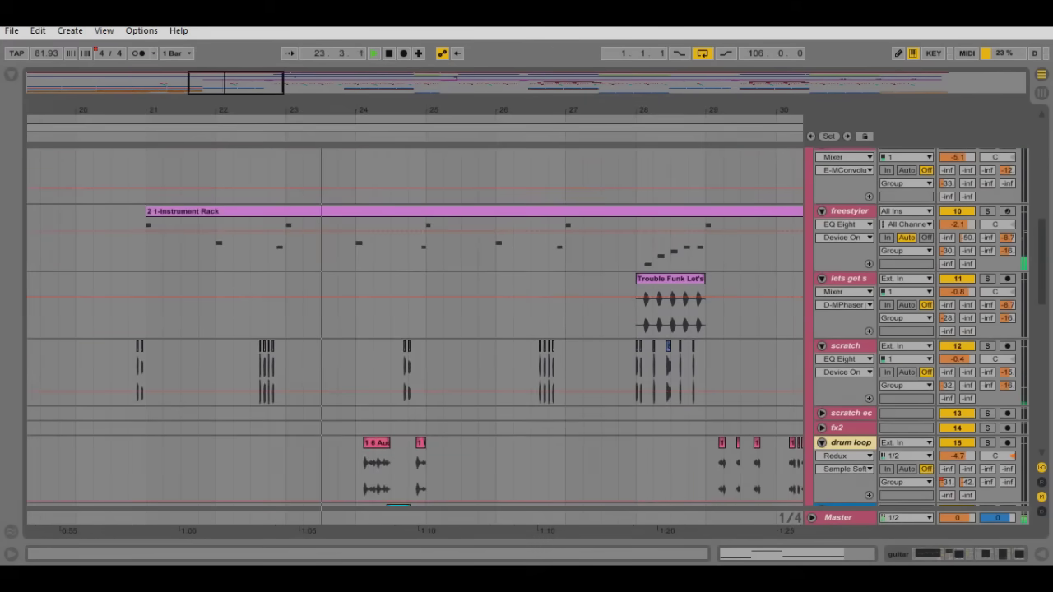
pyautogui.scroll(5, 423, 337)
pyautogui.scroll(-4, 415, 337)
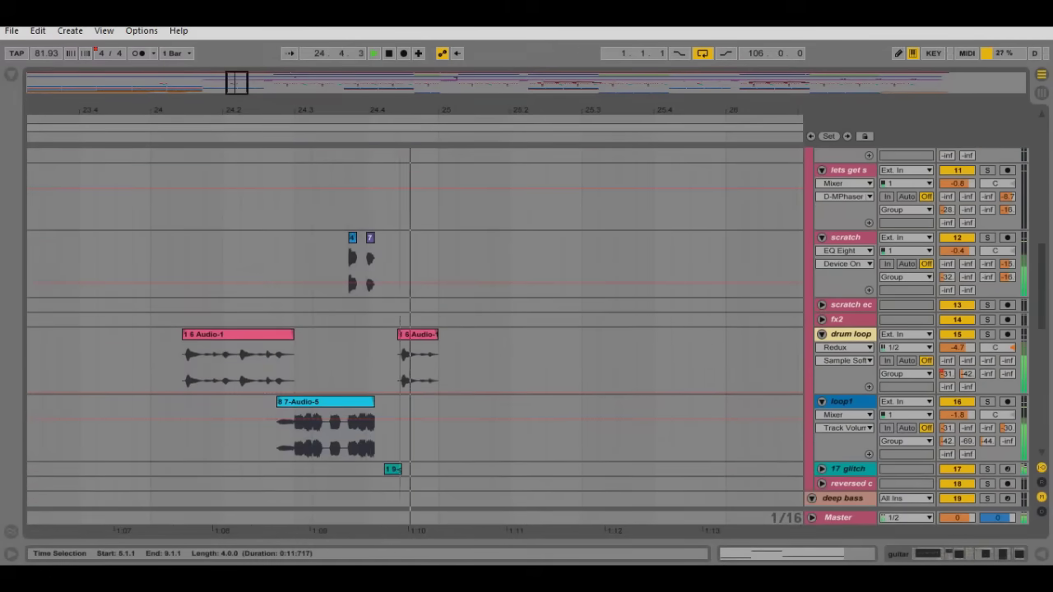
pyautogui.scroll(3, 415, 337)
# Examine the Trouble Funk stabs and scratches at bar 28 and the chopped drum loop clips from bar 29.
pyautogui.moveTo(575, 110); pyautogui.dragTo(260, 74)
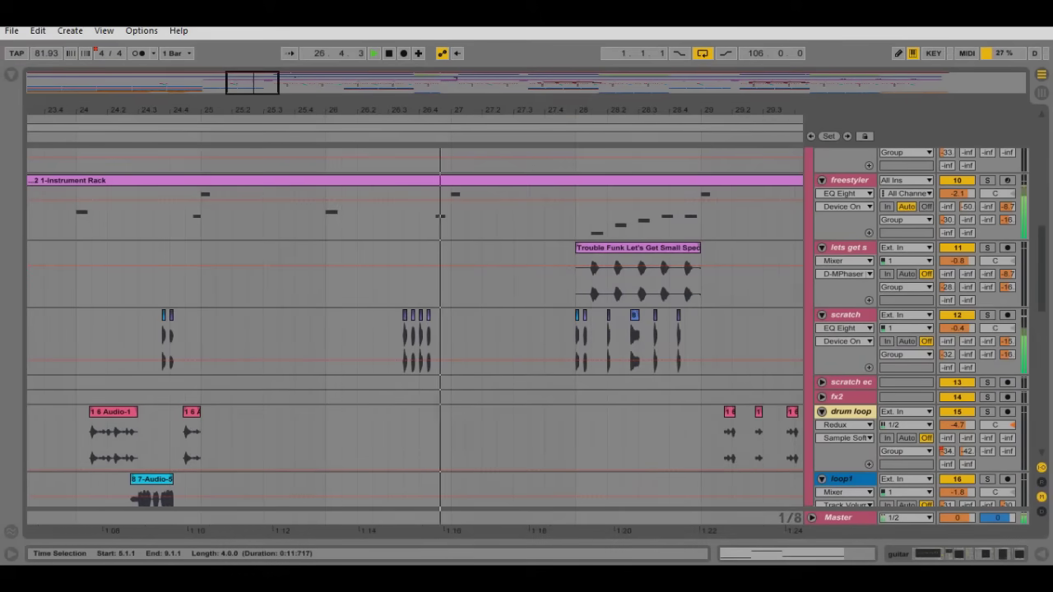
pyautogui.moveTo(639, 109); pyautogui.dragTo(371, 137)
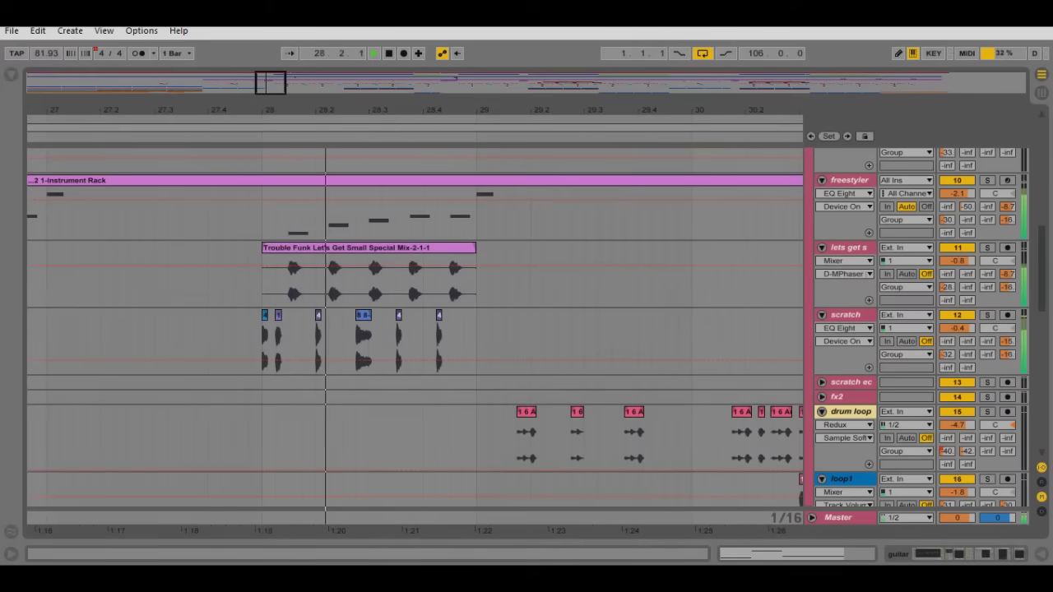
pyautogui.moveTo(756, 109)
pyautogui.mouseDown()
pyautogui.moveTo(524, 109)
pyautogui.moveTo(456, 88)
pyautogui.moveTo(304, 86)
pyautogui.mouseUp()
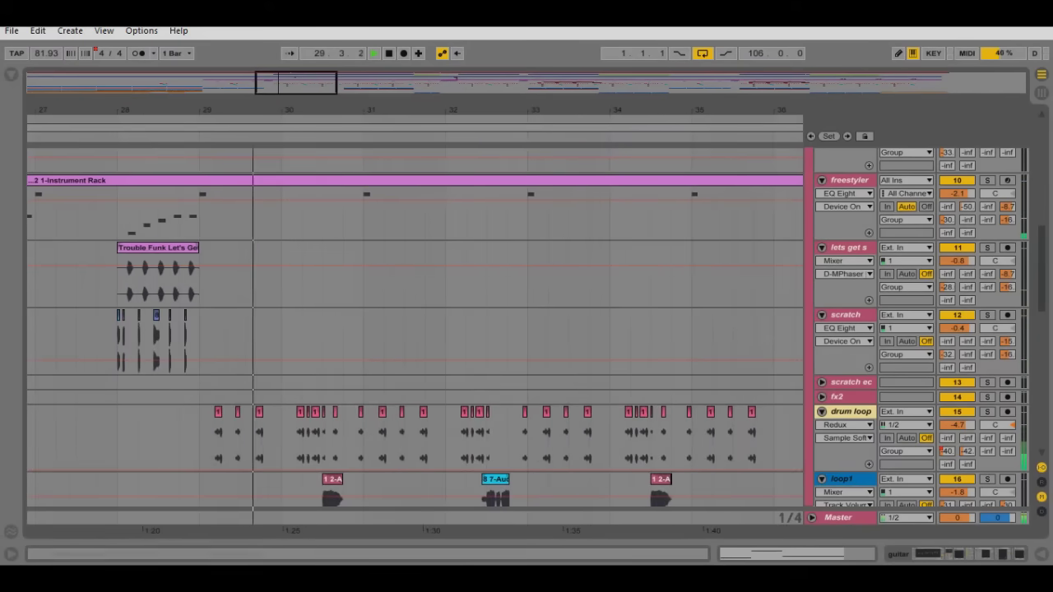
# Unfold the reversed cymbal track and examine its clips alongside the loop1 clips from bar 30.
pyautogui.scroll(-4, 414, 329)
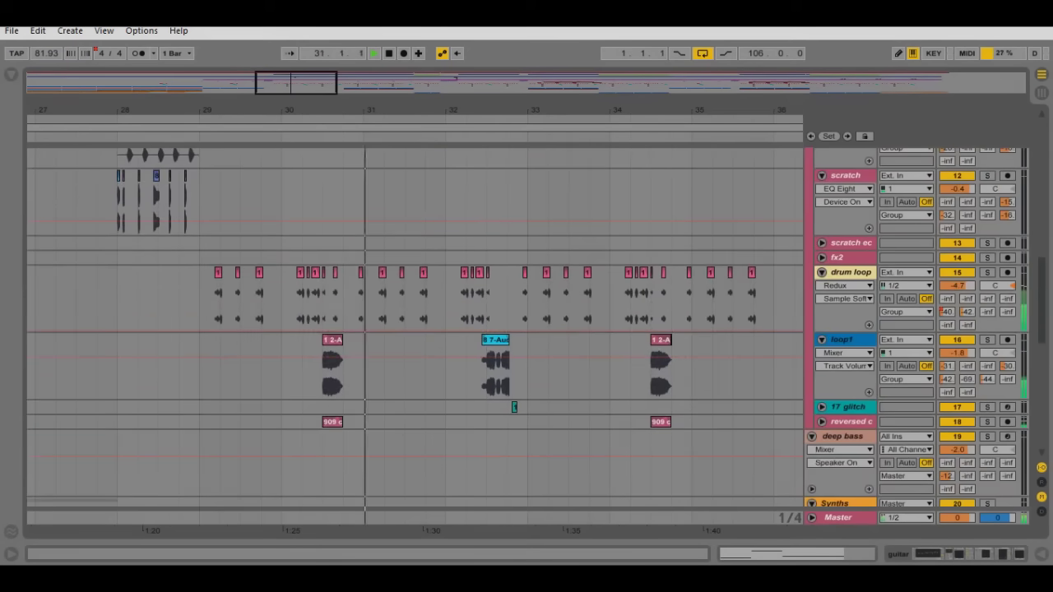
pyautogui.click(822, 422)
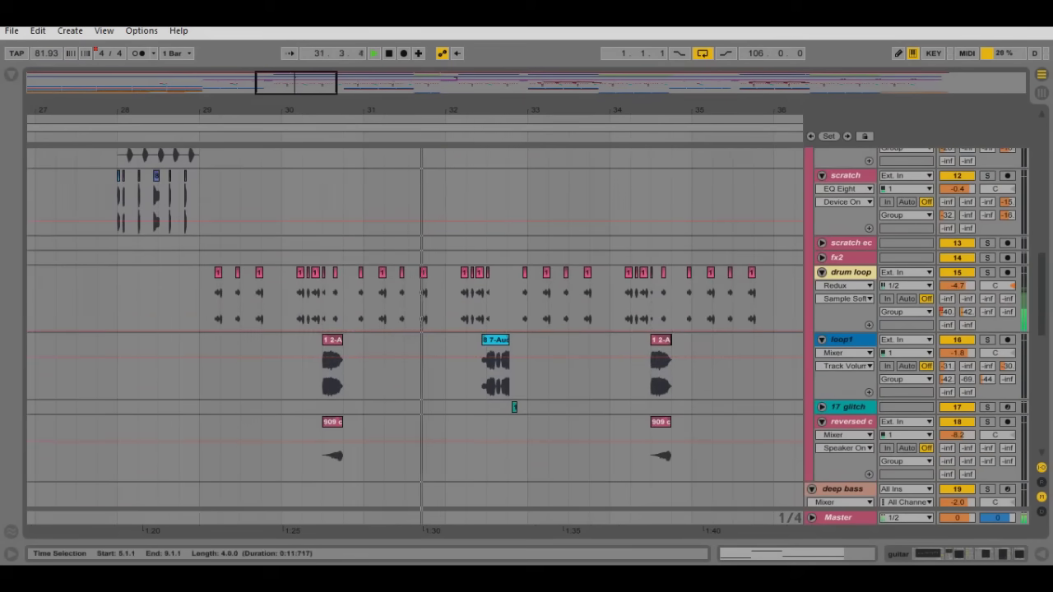
pyautogui.moveTo(685, 110); pyautogui.dragTo(451, 75)
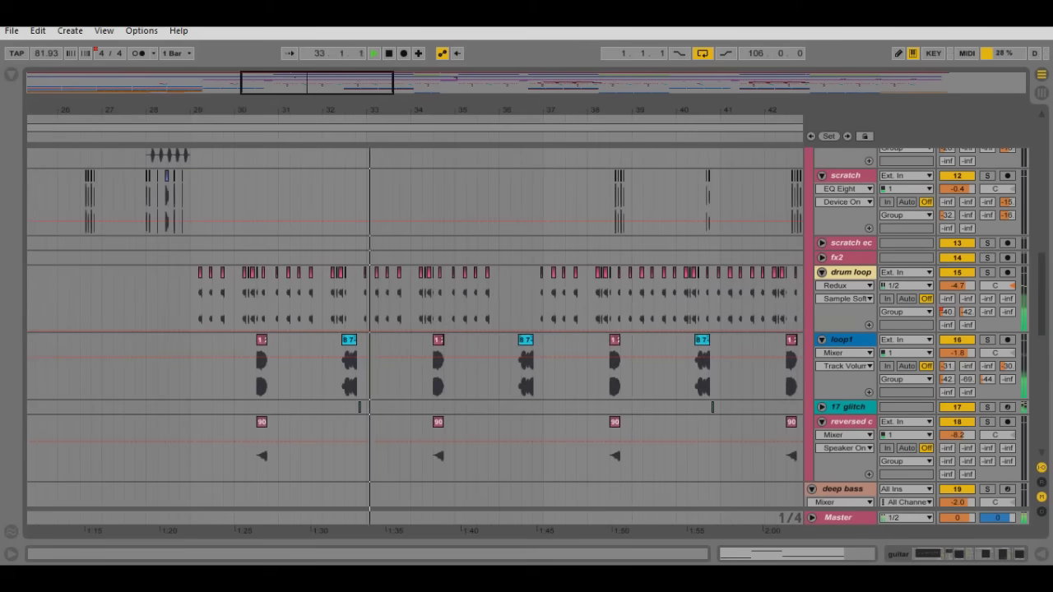
# Listen through bars 33 to 41 while examining the chopped drum loop, loop1 and scratch clips.
pyautogui.moveTo(434, 110); pyautogui.dragTo(376, 141)
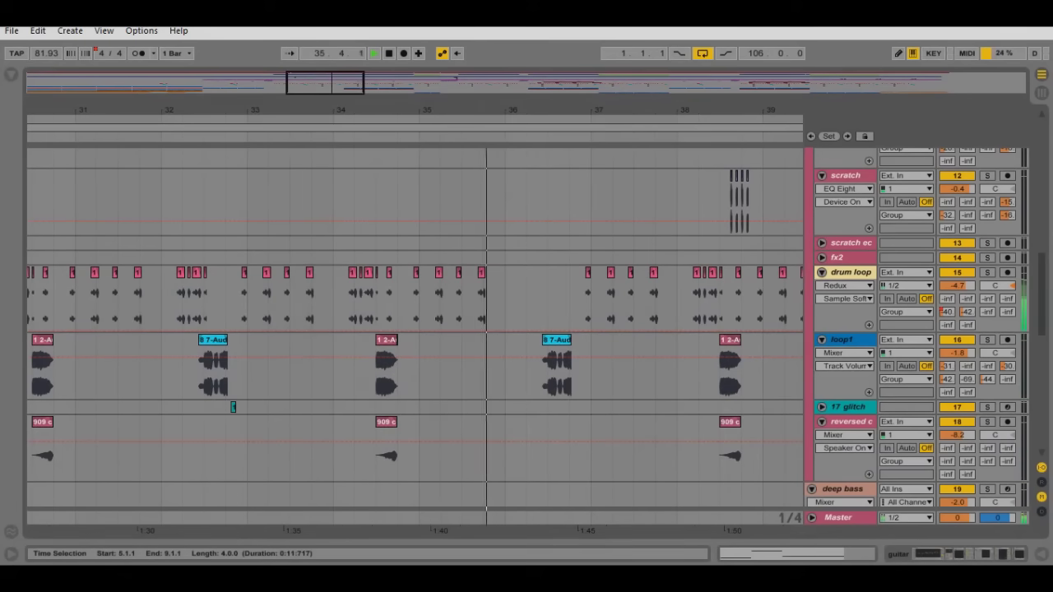
pyautogui.moveTo(660, 110); pyautogui.dragTo(316, 96)
pyautogui.scroll(2, 416, 329)
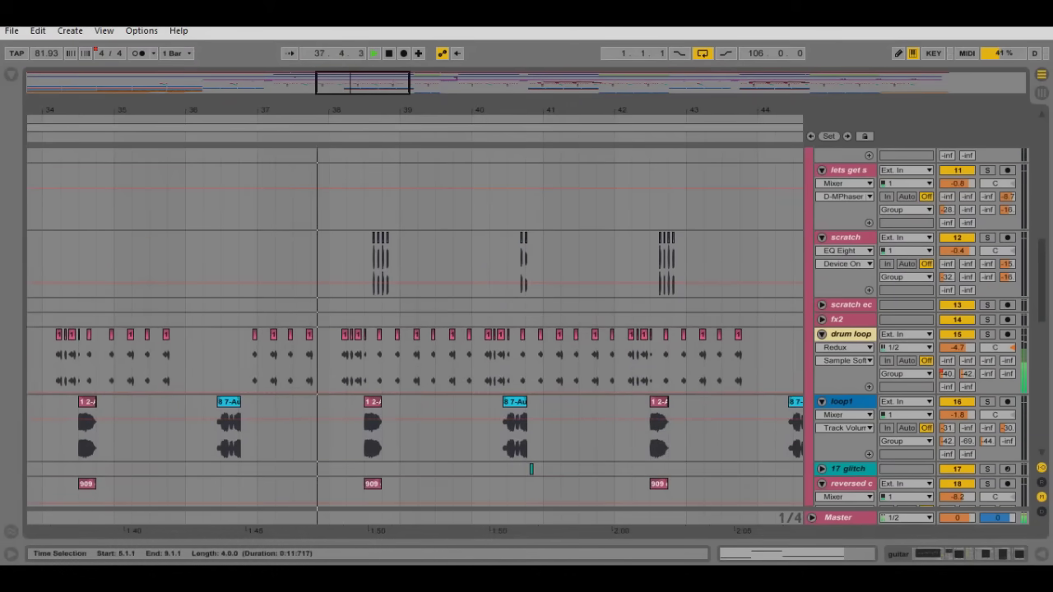
pyautogui.moveTo(390, 111); pyautogui.dragTo(289, 91)
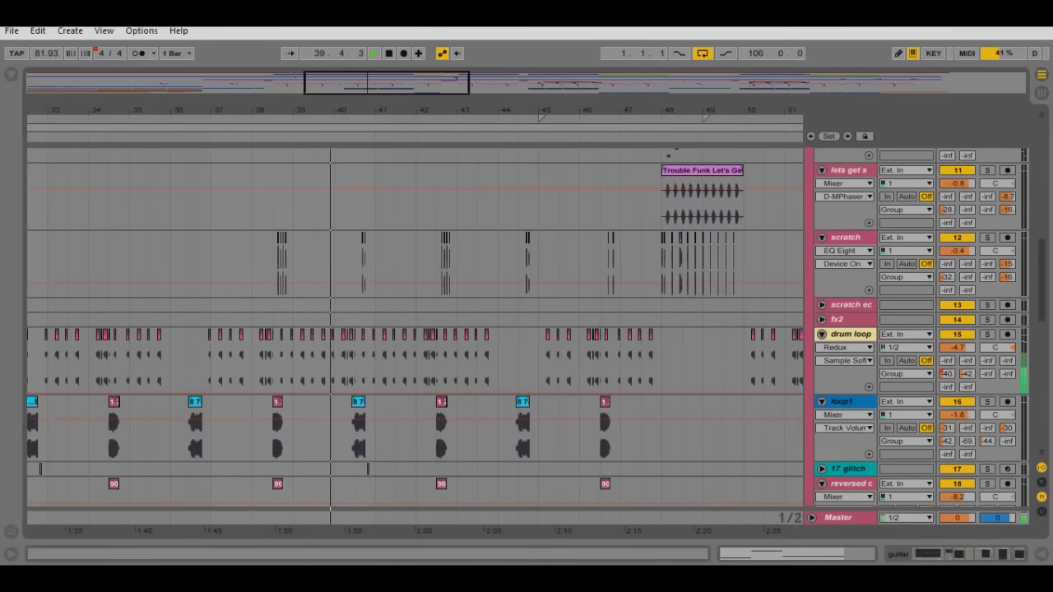
pyautogui.moveTo(456, 110); pyautogui.dragTo(372, 116)
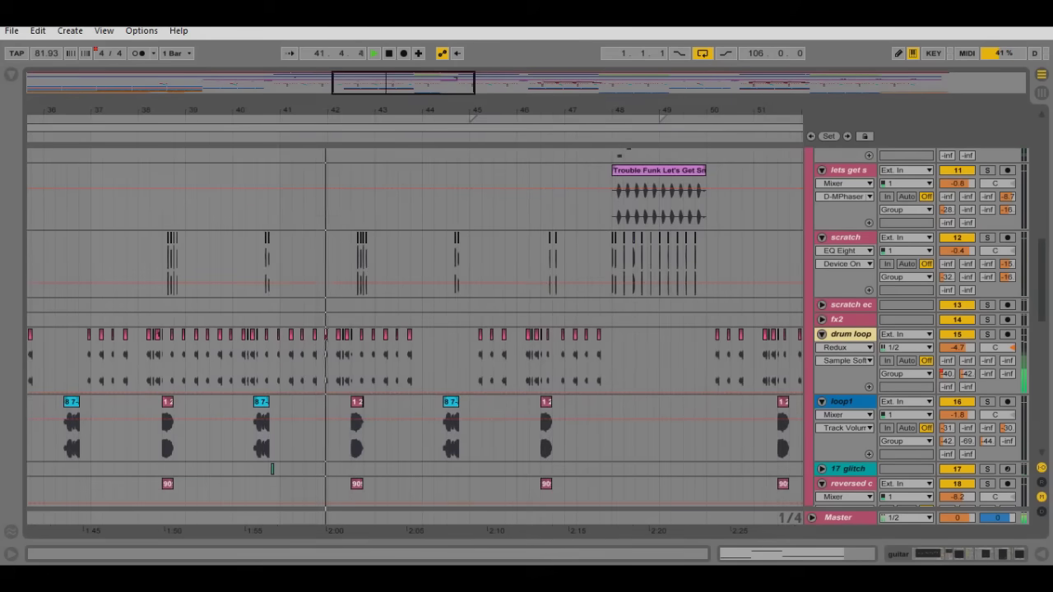
# Examine the backspeen clips and the Trouble Funk stab fill leading up to bar 50.
pyautogui.scroll(4, 415, 337)
pyautogui.scroll(8, 414, 336)
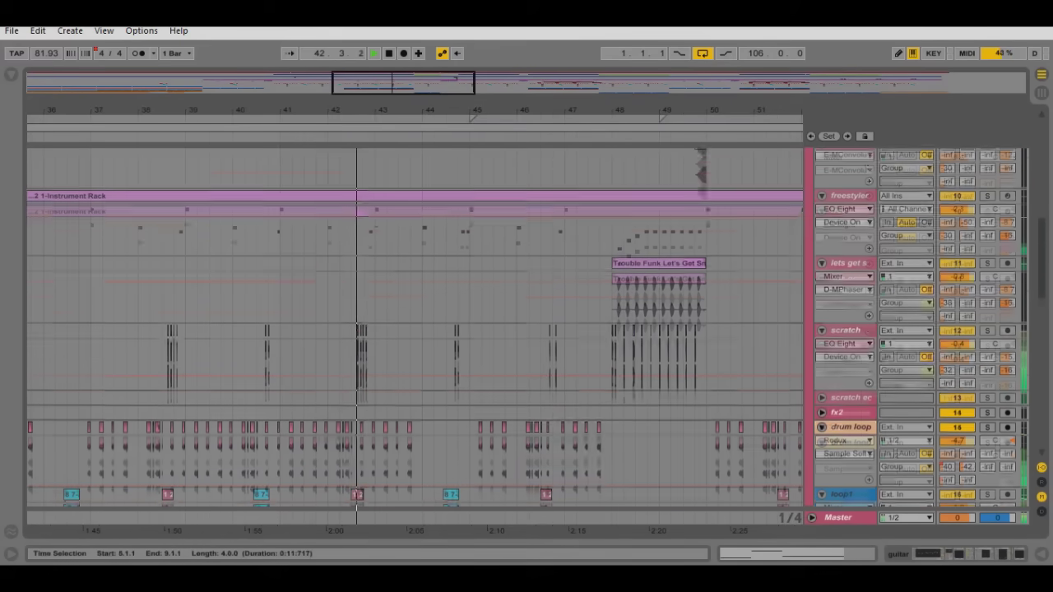
pyautogui.scroll(1, 415, 337)
pyautogui.moveTo(706, 110); pyautogui.dragTo(568, 128)
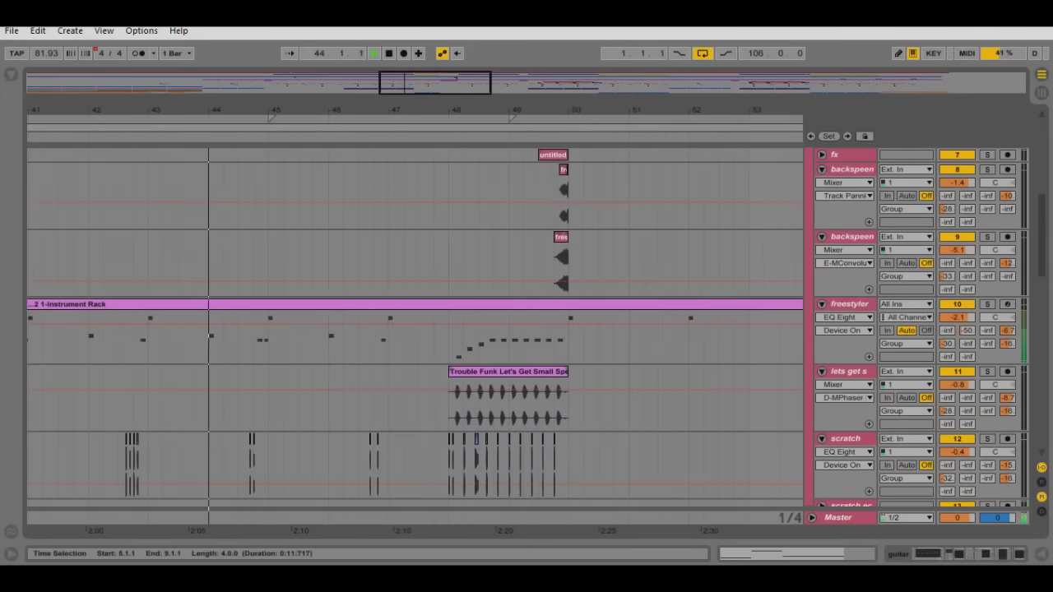
# Inspect the device chain of the freestyler hit track, including its instrument rack and EQ Eight devices.
pyautogui.scroll(-3, 415, 337)
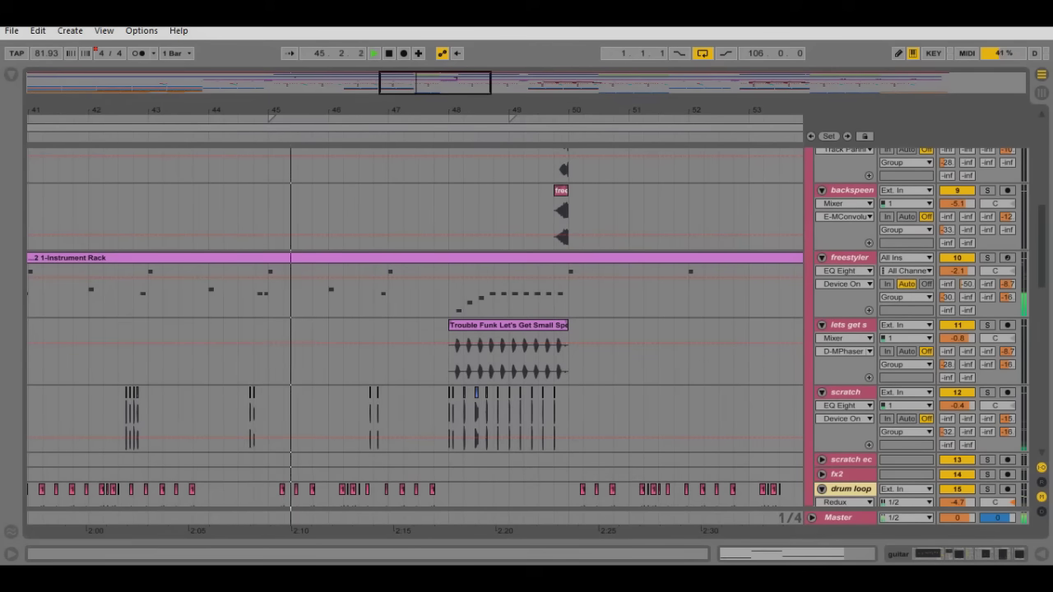
pyautogui.doubleClick(850, 257)
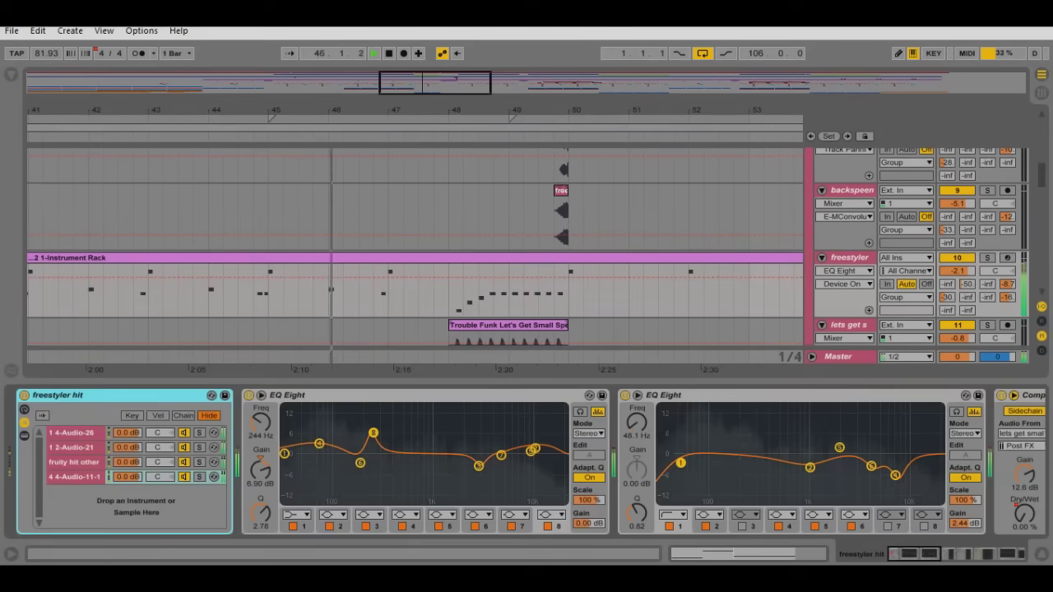
pyautogui.moveTo(914, 555)
pyautogui.mouseDown()
pyautogui.moveTo(998, 554)
pyautogui.moveTo(914, 554)
pyautogui.mouseUp()
pyautogui.click(1041, 555)
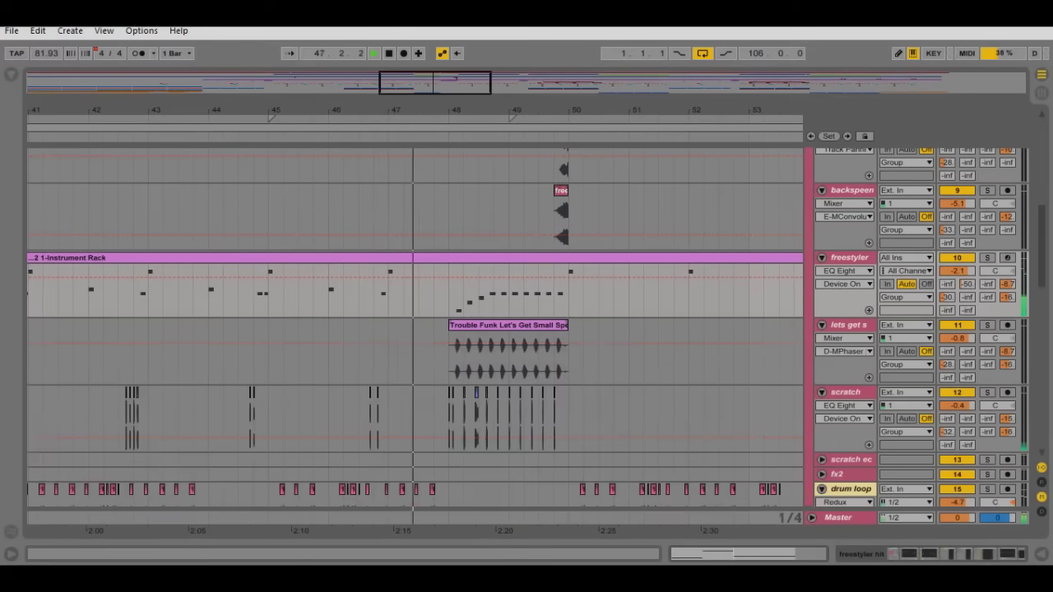
# Examine the freestyler hits, Trouble Funk clip, scratches and backspeen clips that form the fill from bar 48 to 50.
pyautogui.scroll(1, 415, 329)
pyautogui.moveTo(587, 110); pyautogui.dragTo(585, 138)
pyautogui.scroll(1, 415, 330)
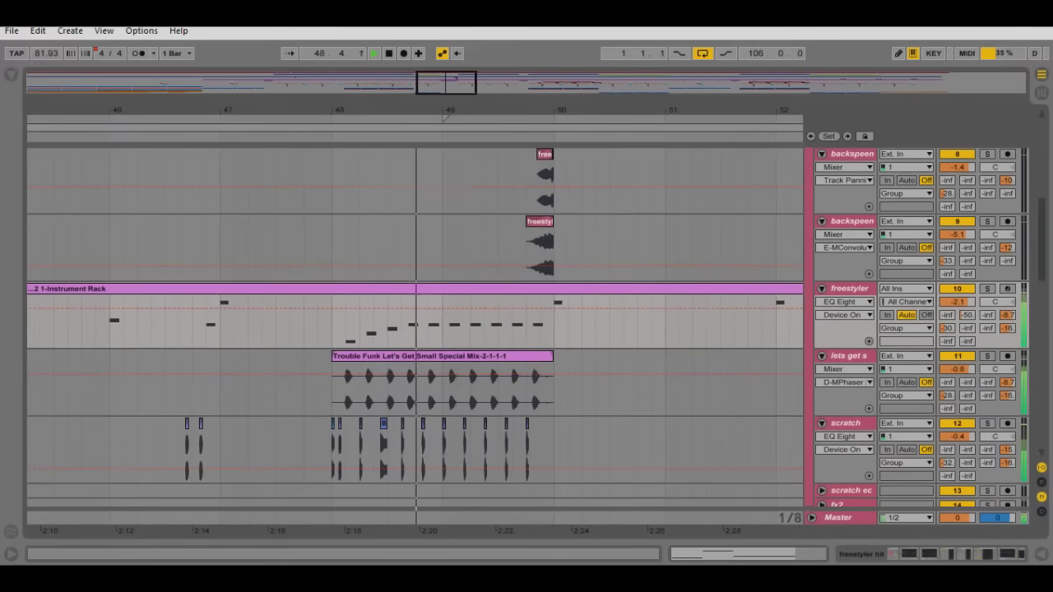
pyautogui.scroll(2, 416, 329)
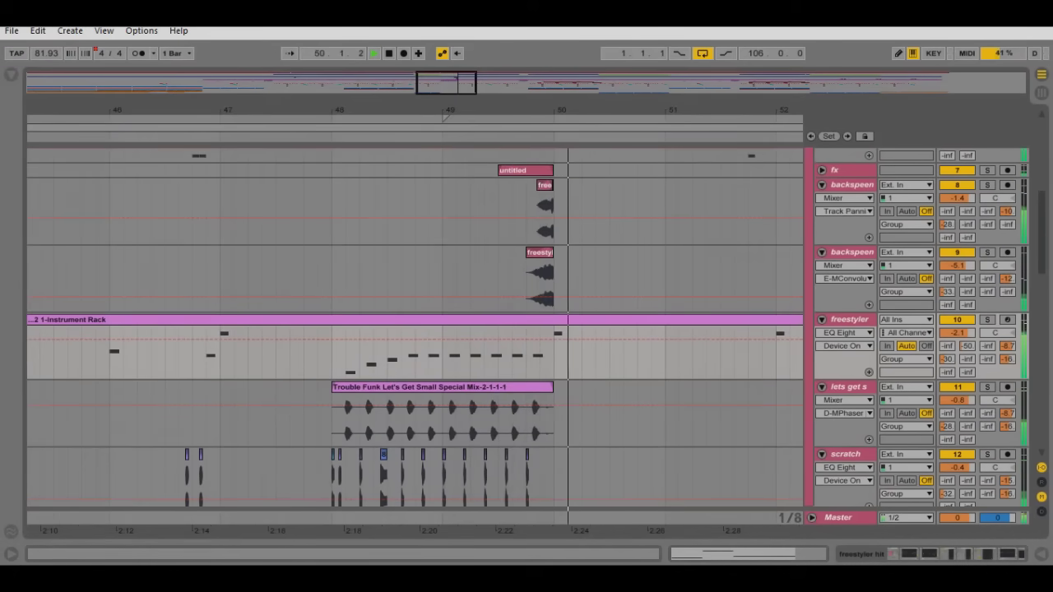
# Open the sylenth clip on the bass track at bar 50 and examine its notes.
pyautogui.moveTo(174, 110); pyautogui.dragTo(173, 84)
pyautogui.scroll(16, 416, 329)
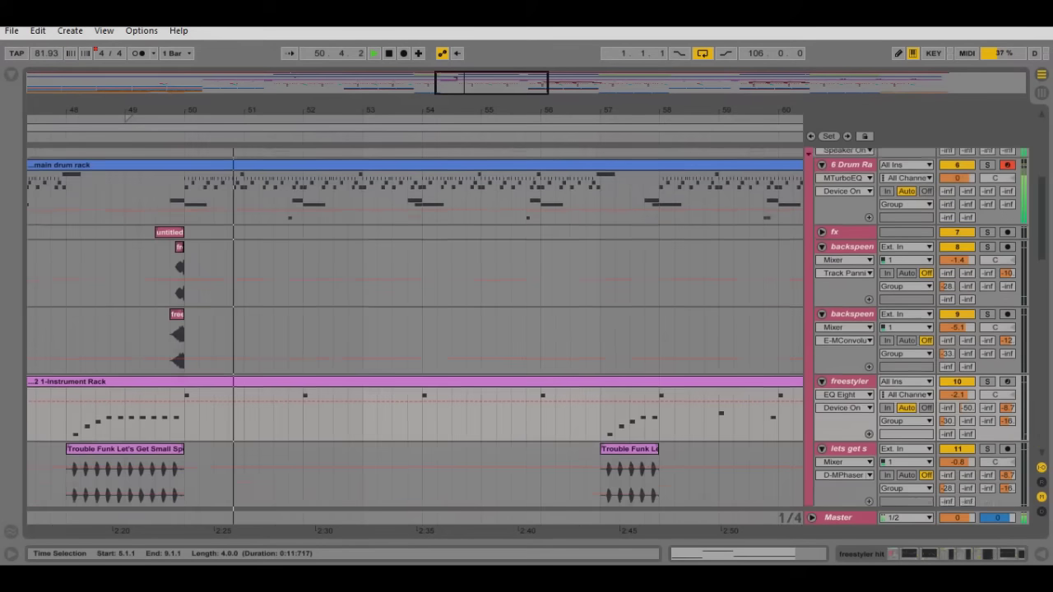
pyautogui.scroll(2, 416, 329)
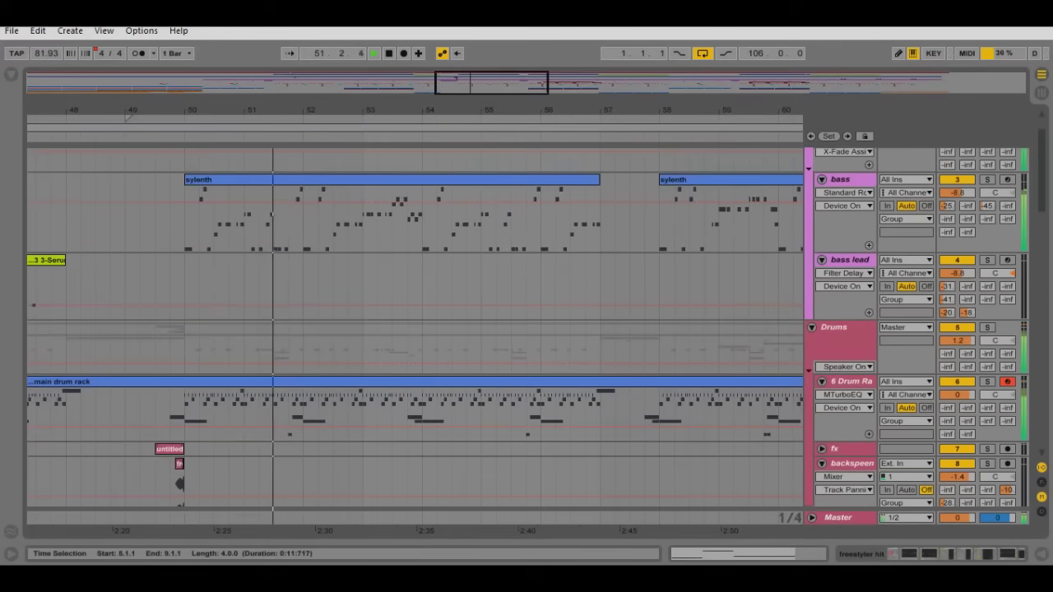
pyautogui.doubleClick(391, 179)
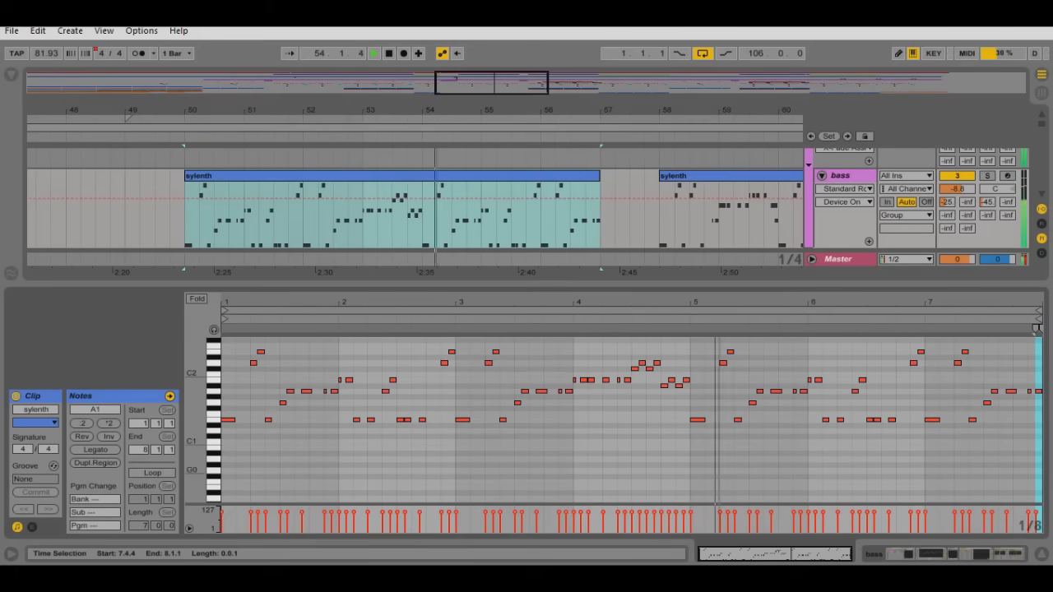
# Inspect the bass track's device chain and view the Sylenth1 patch settings.
pyautogui.doubleClick(842, 175)
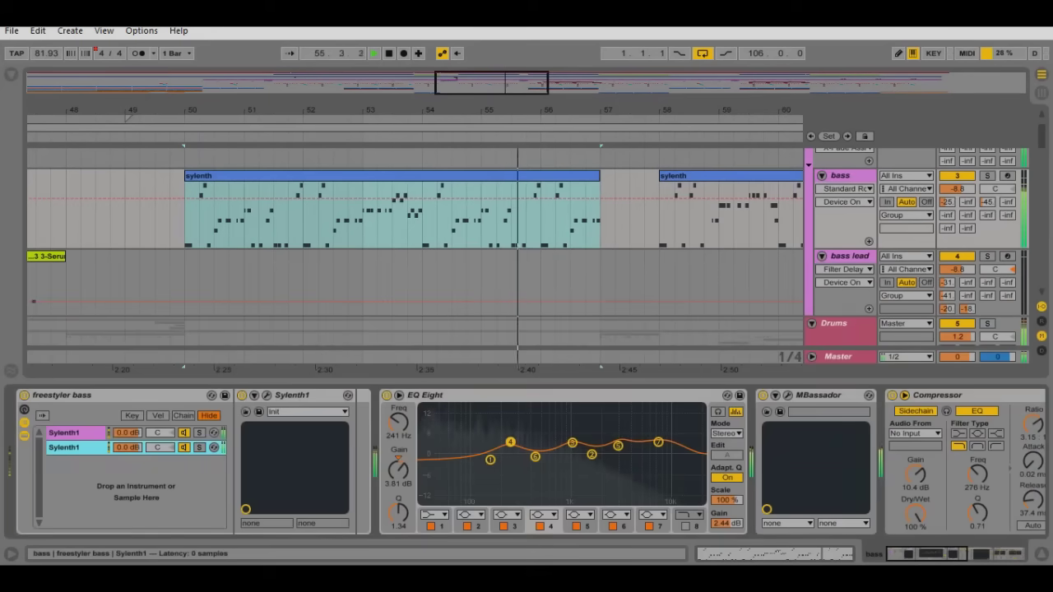
pyautogui.click(267, 396)
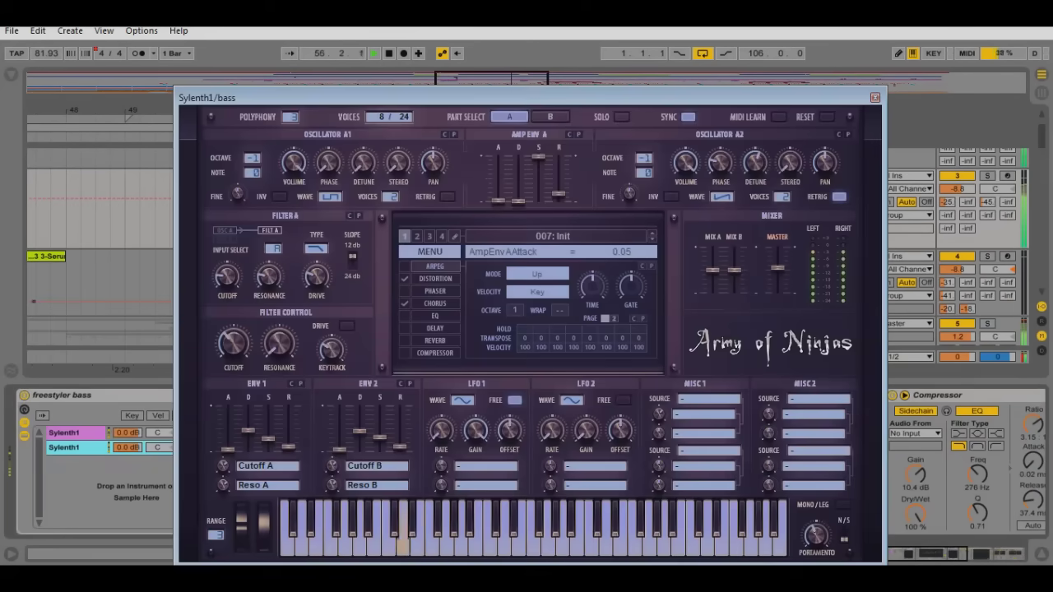
pyautogui.click(876, 98)
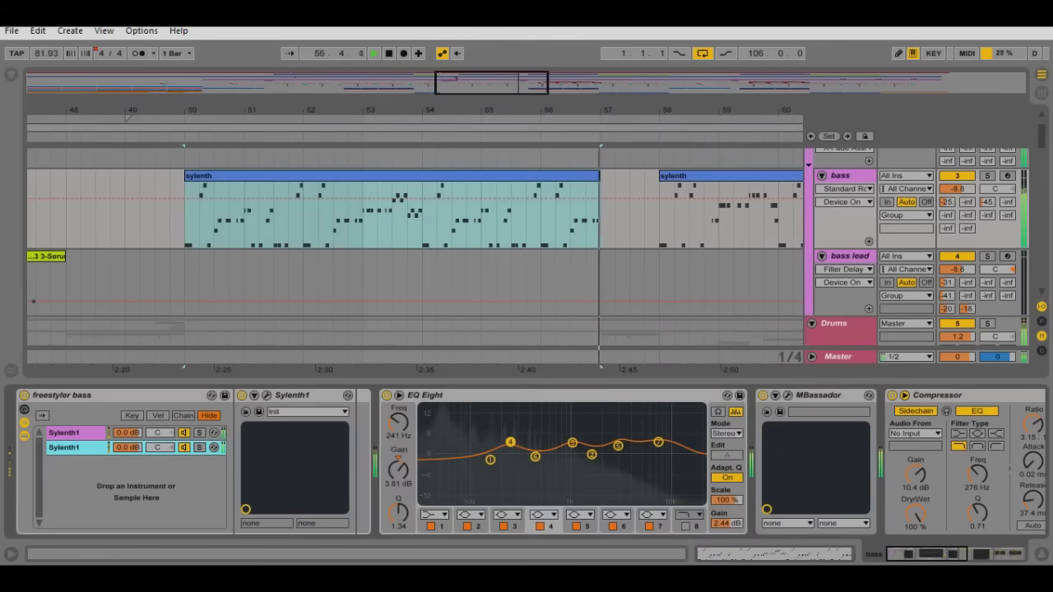
pyautogui.hscroll(8, 526, 462)
pyautogui.hscroll(-8, 526, 463)
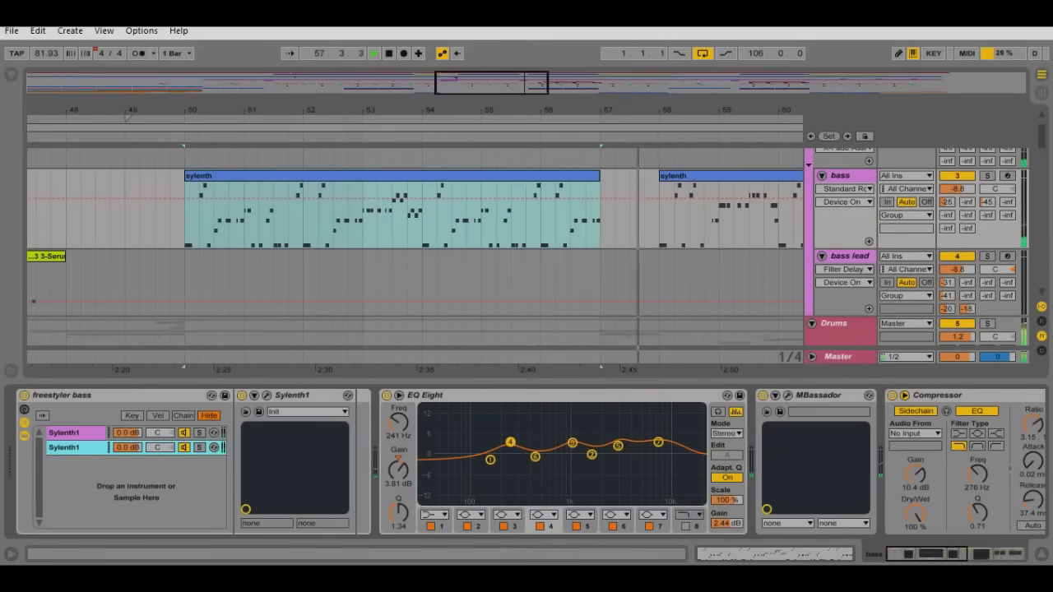
# Examine the notes of the second sylenth bass clip, spanning bars 58 to 66, overall and in close-up.
pyautogui.hotkey('ctrl', 'alt', 'l')
pyautogui.moveTo(785, 110); pyautogui.dragTo(329, 105)
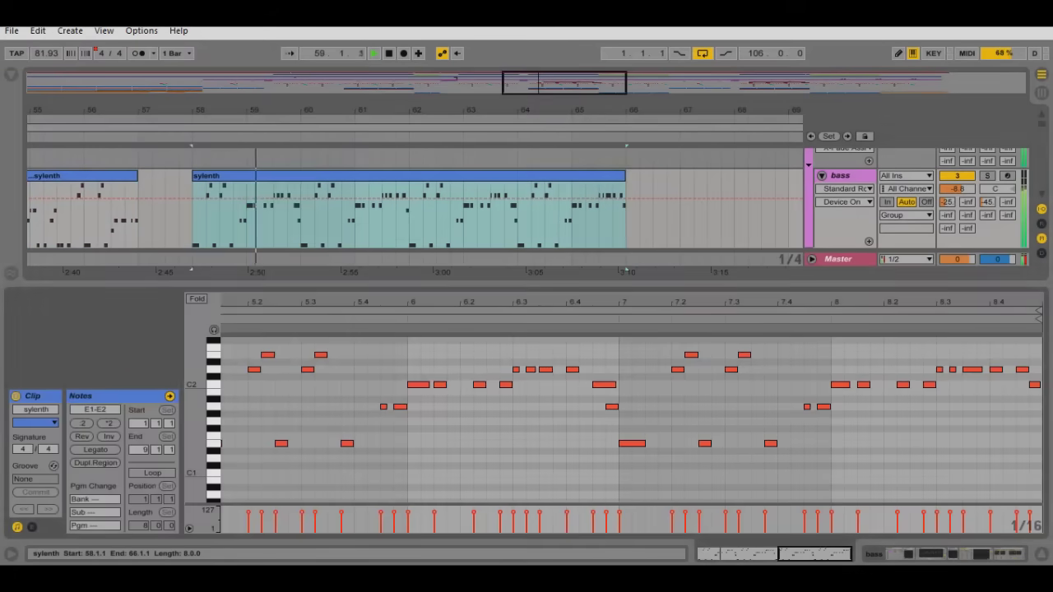
pyautogui.doubleClick(409, 176)
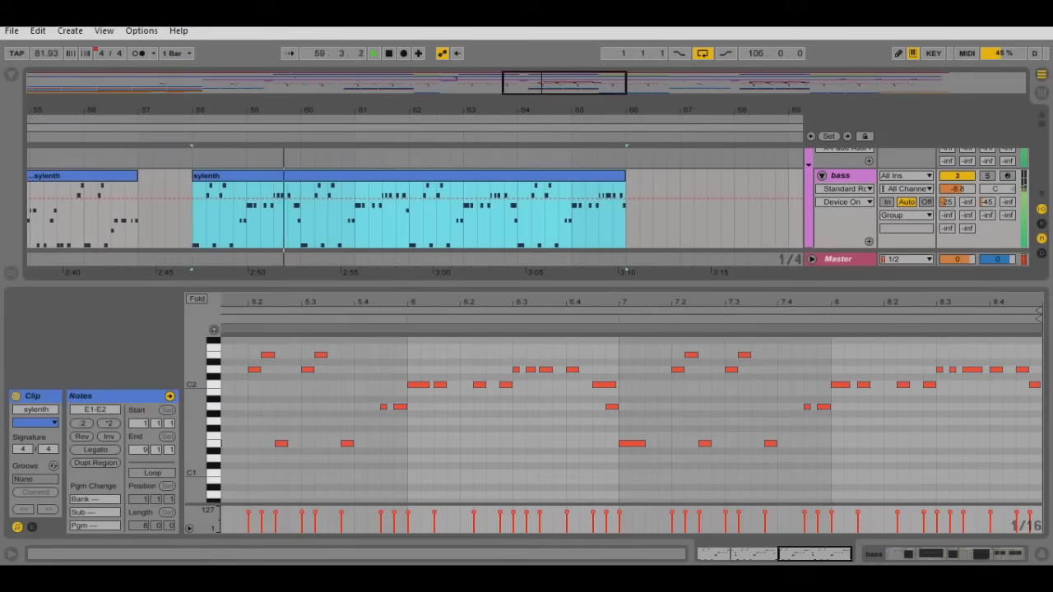
pyautogui.moveTo(653, 302); pyautogui.dragTo(653, 263)
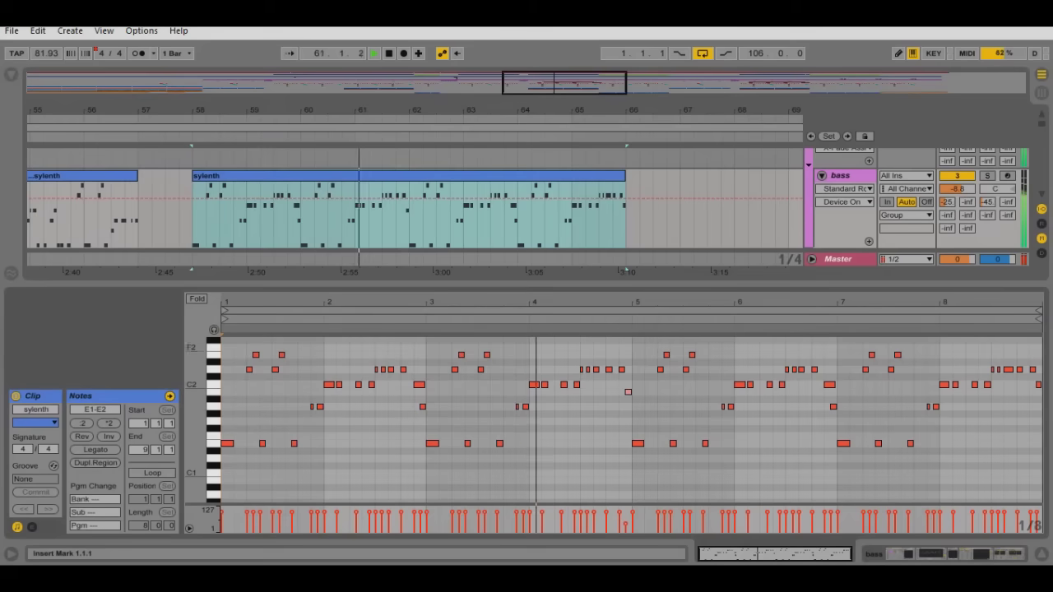
pyautogui.moveTo(805, 302); pyautogui.dragTo(805, 339)
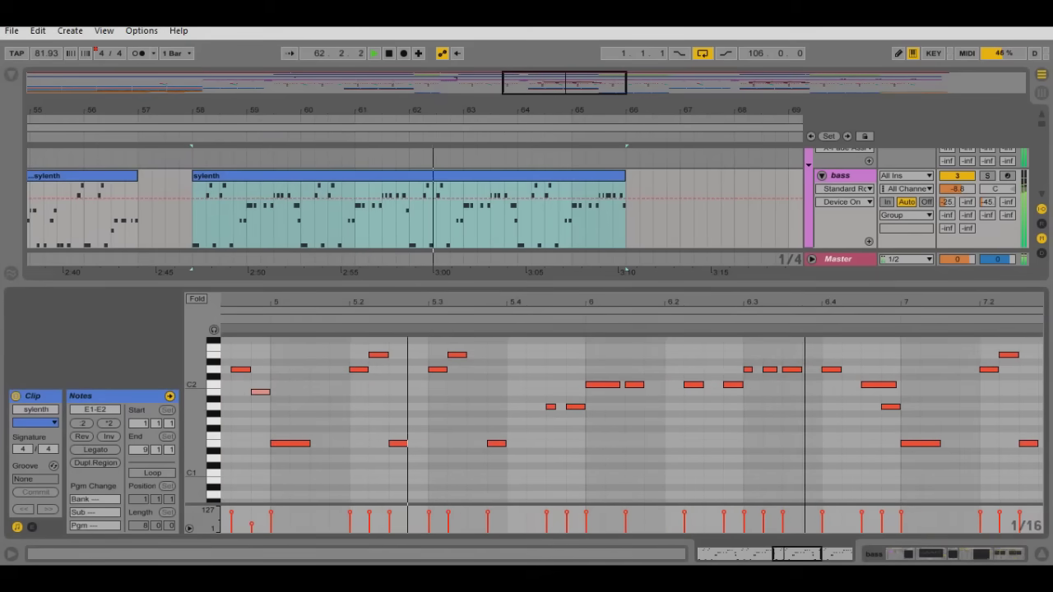
pyautogui.moveTo(805, 339); pyautogui.dragTo(687, 316)
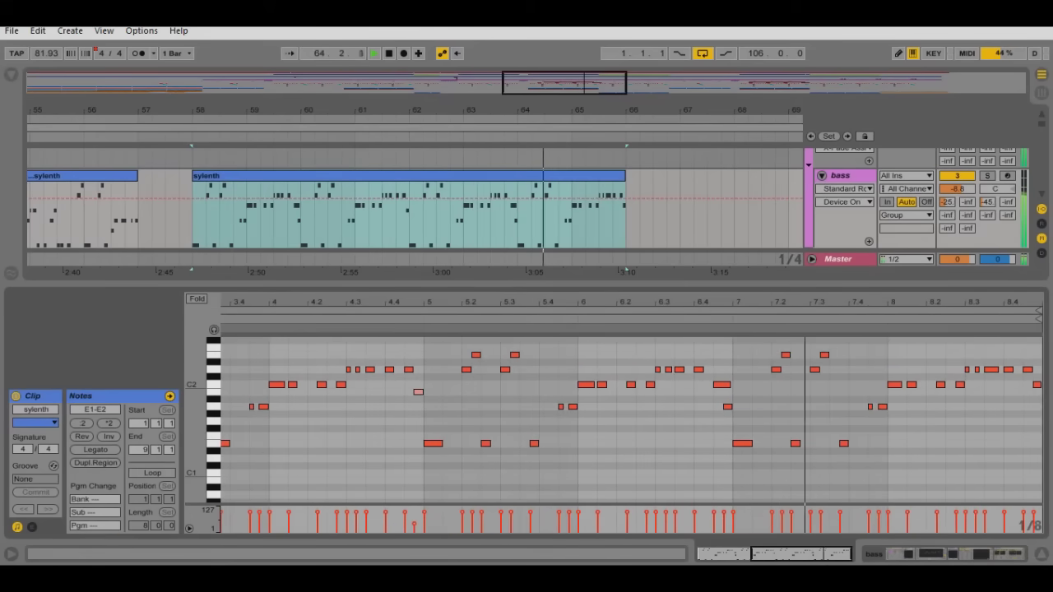
# Open the first Serum clip on the bass lead track at bar 66 and examine its notes.
pyautogui.hotkey('ctrl', 'alt', 'l')
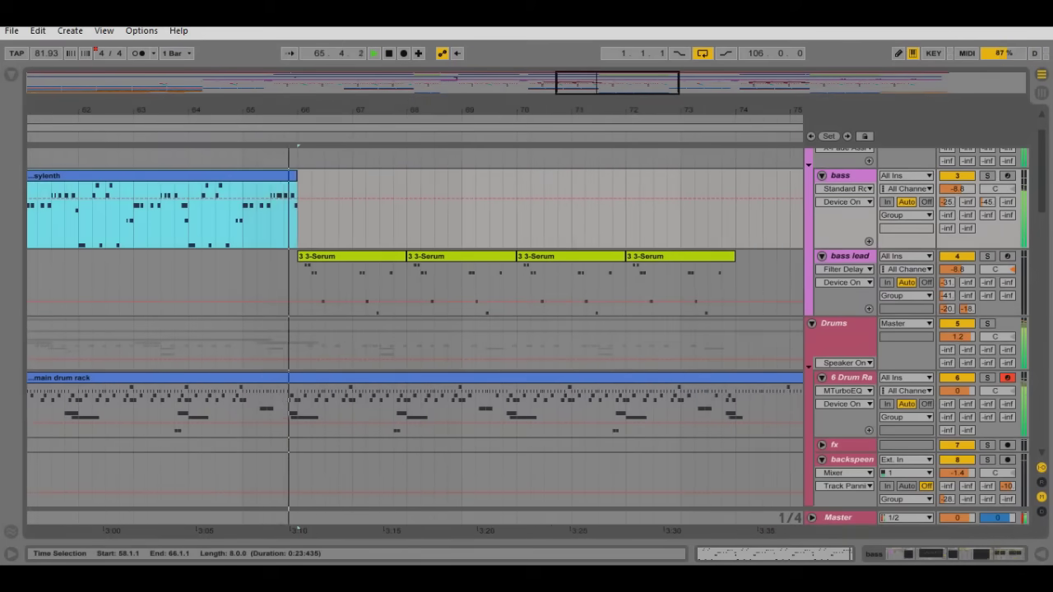
pyautogui.doubleClick(352, 256)
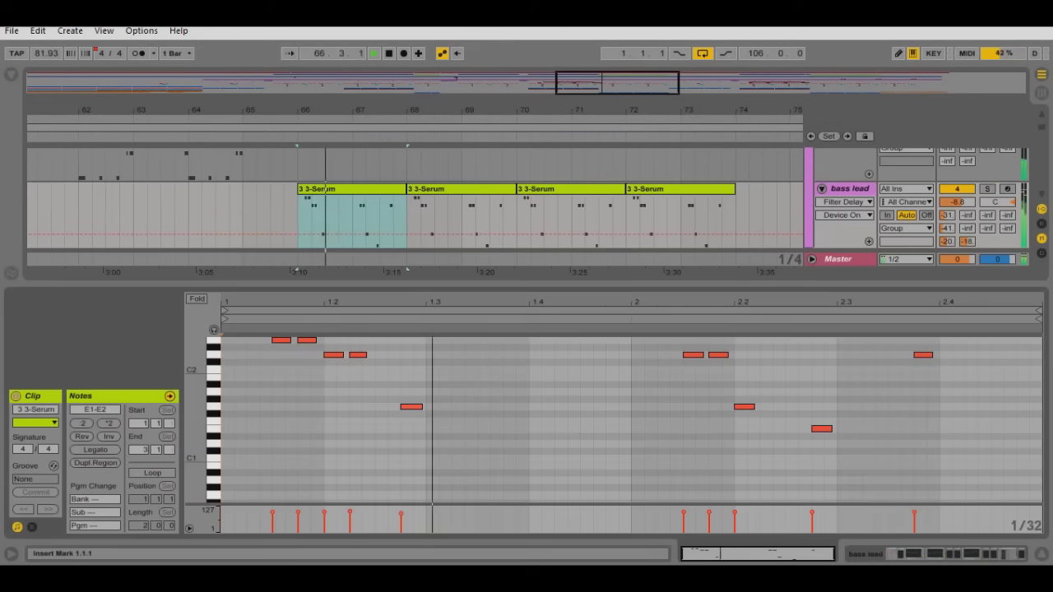
pyautogui.hotkey('ctrl', 'alt', 'l')
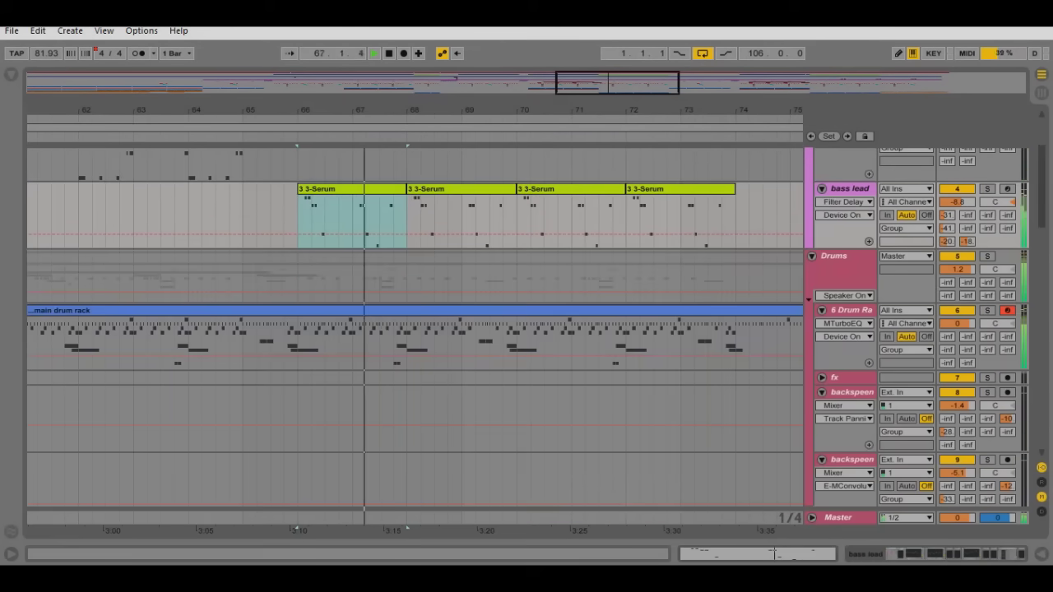
# Open the james brown scratch clip at bar 68 and examine its scratch sample pattern.
pyautogui.scroll(-15, 415, 336)
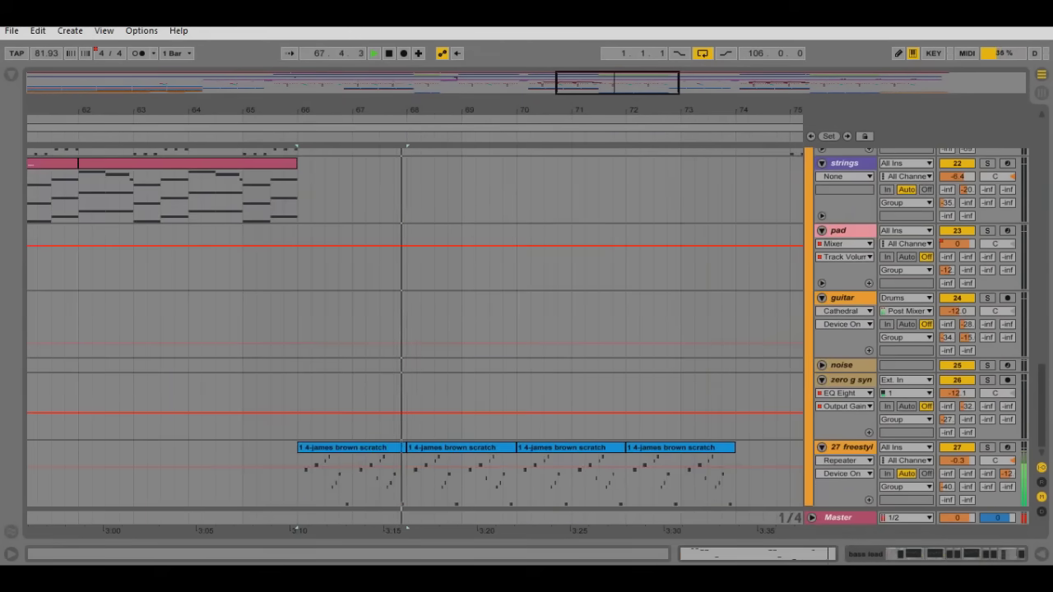
pyautogui.doubleClick(461, 473)
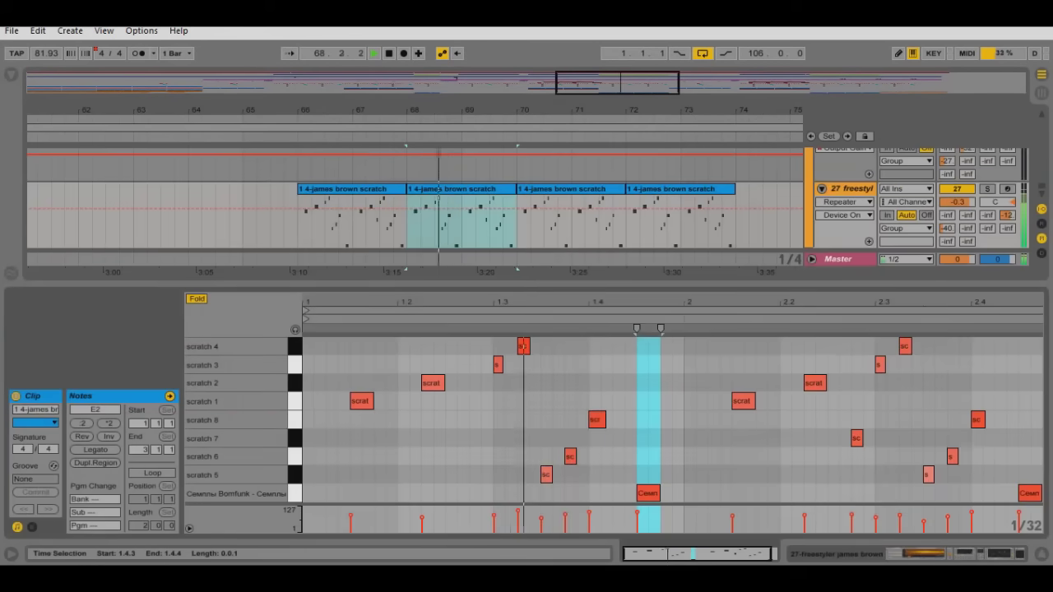
pyautogui.hotkey('ctrl', 'alt', 'l')
# Inspect the freestyler james brown device chain, from the drum rack and Cabinet through Saturator, Overdrive and EQ Eight to Repeater.
pyautogui.hotkey('ctrl', 'alt', 'l')
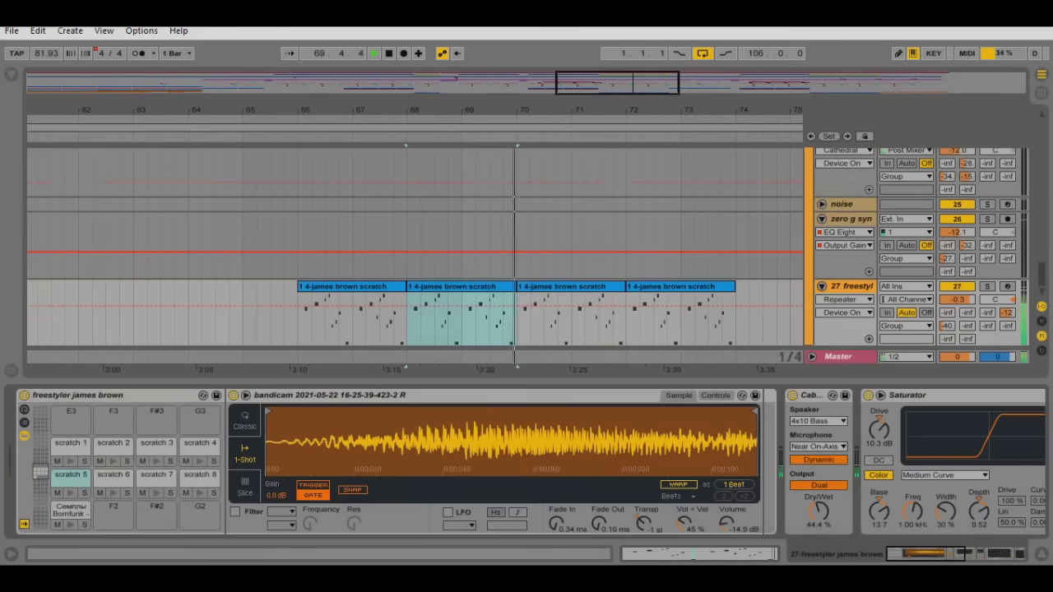
pyautogui.moveTo(926, 554); pyautogui.dragTo(986, 555)
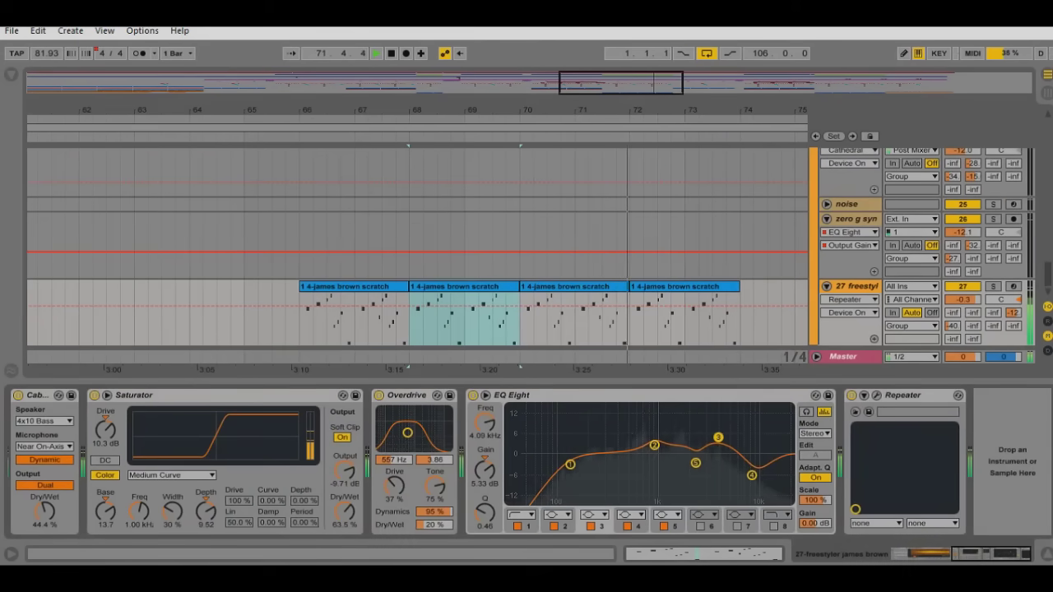
pyautogui.hotkey('ctrl', 'alt', 'l')
# Examine the freestyler pluck 2 clips from bar 74 and the notes of the pluck melody.
pyautogui.moveTo(671, 110); pyautogui.dragTo(527, 64)
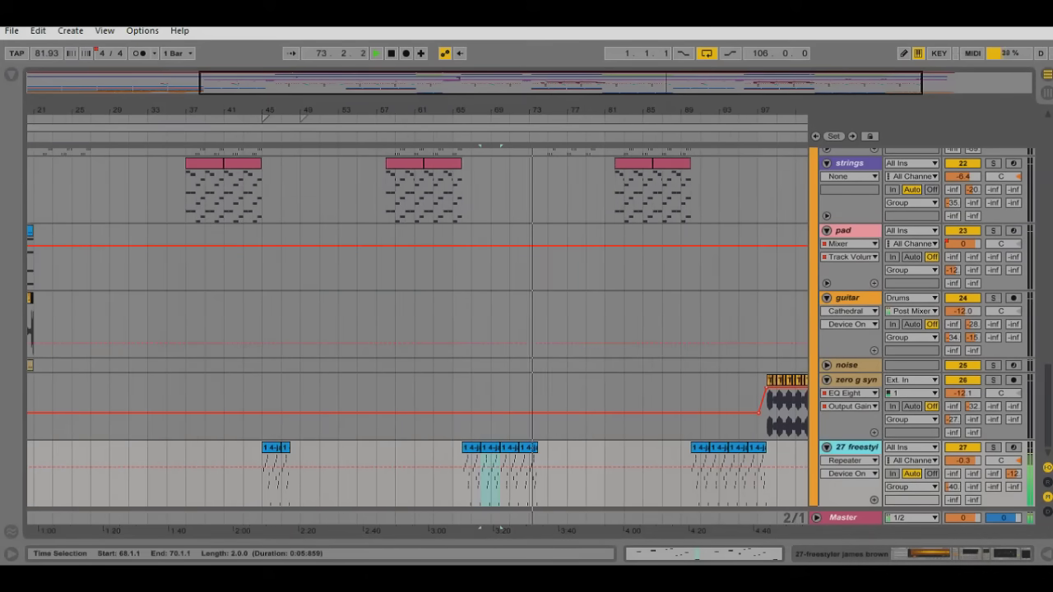
pyautogui.moveTo(589, 111); pyautogui.dragTo(465, 161)
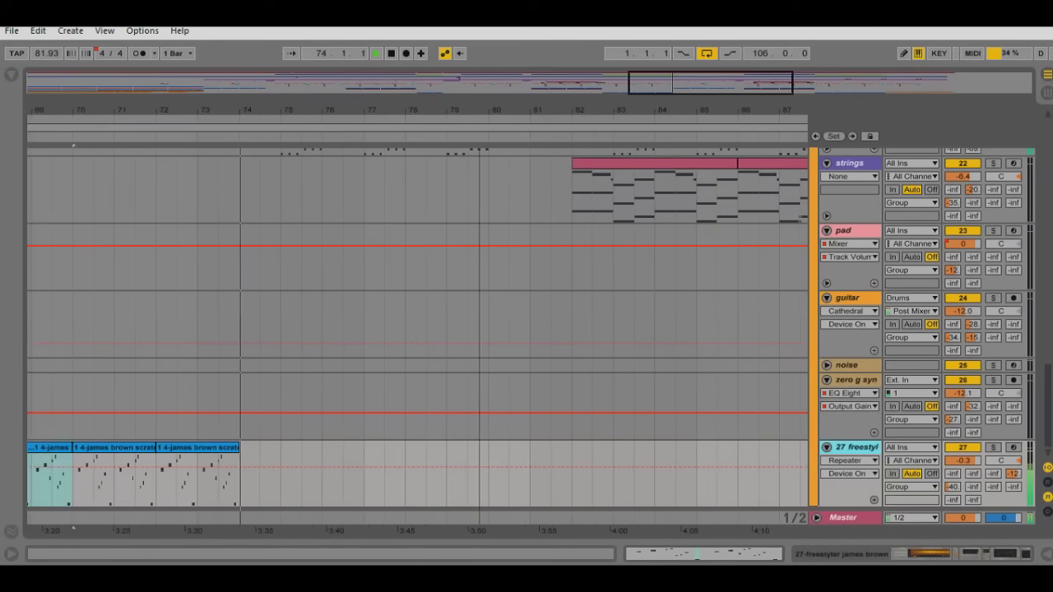
pyautogui.scroll(3, 461, 330)
pyautogui.scroll(1, 460, 329)
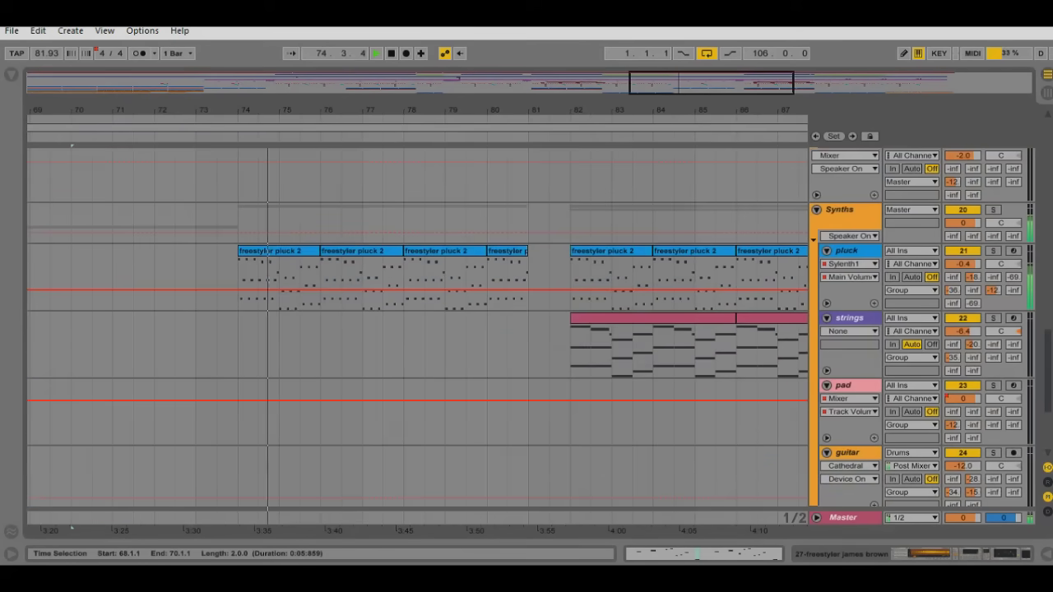
pyautogui.doubleClick(279, 251)
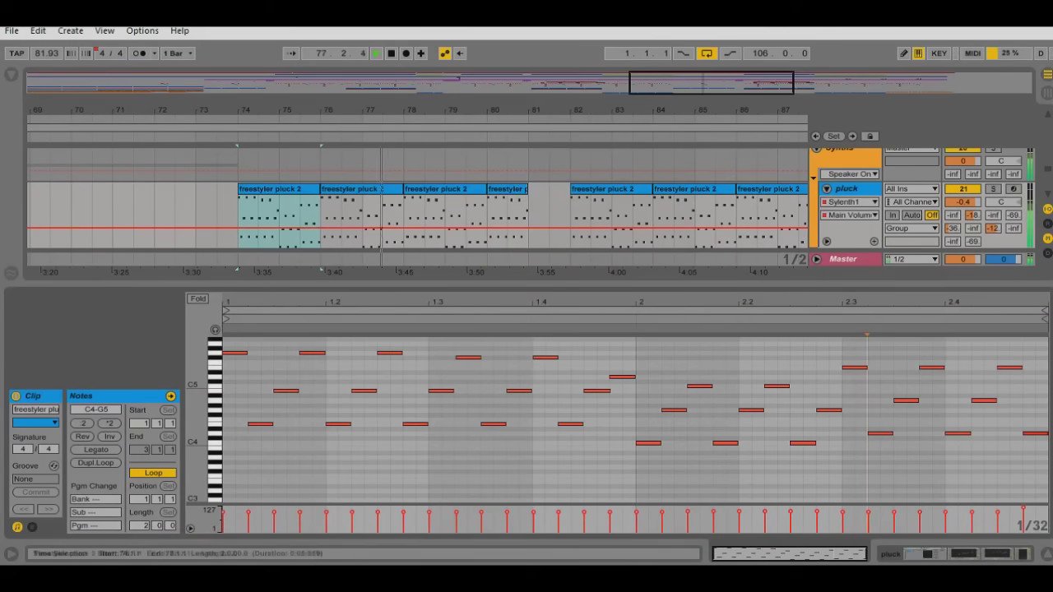
pyautogui.click(366, 243)
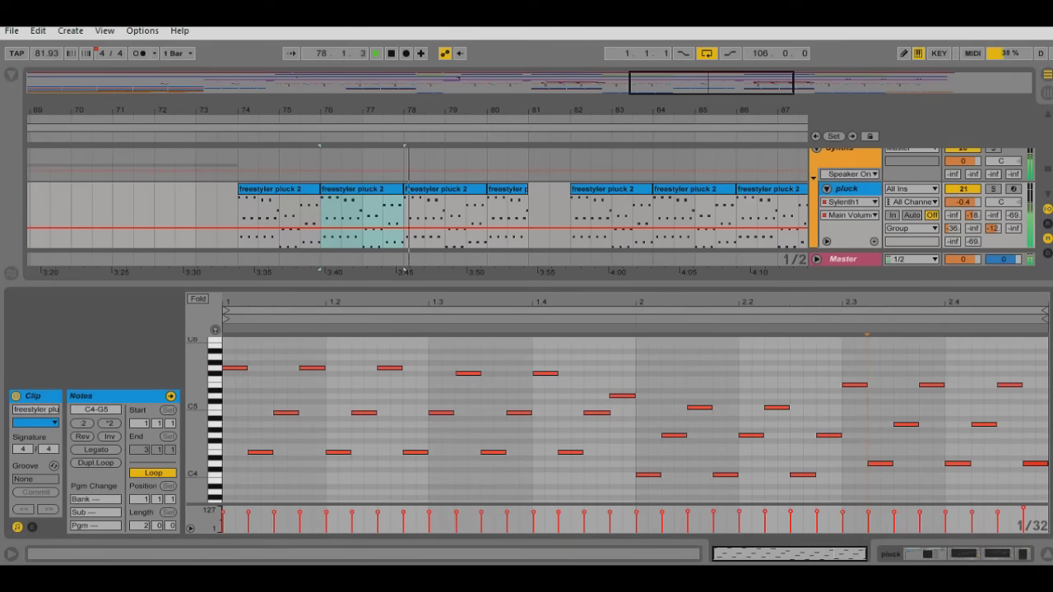
pyautogui.hotkey('ctrl', 'alt', 'l')
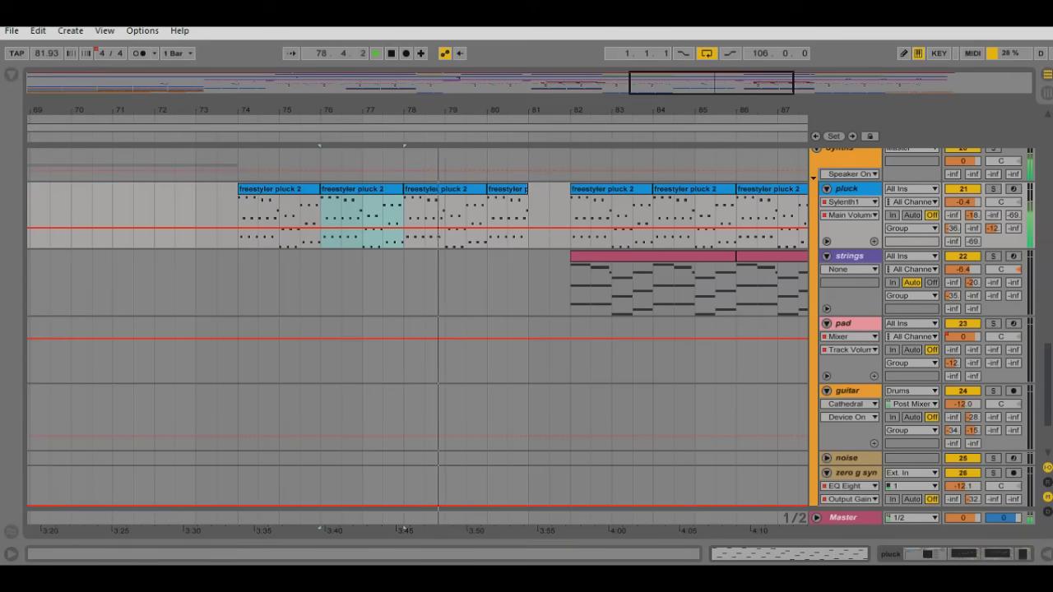
# Inspect the pluck track's device chain, including Sylenth1 with its configured parameters and the EQ Eight devices.
pyautogui.hotkey('shift', 'Tab')
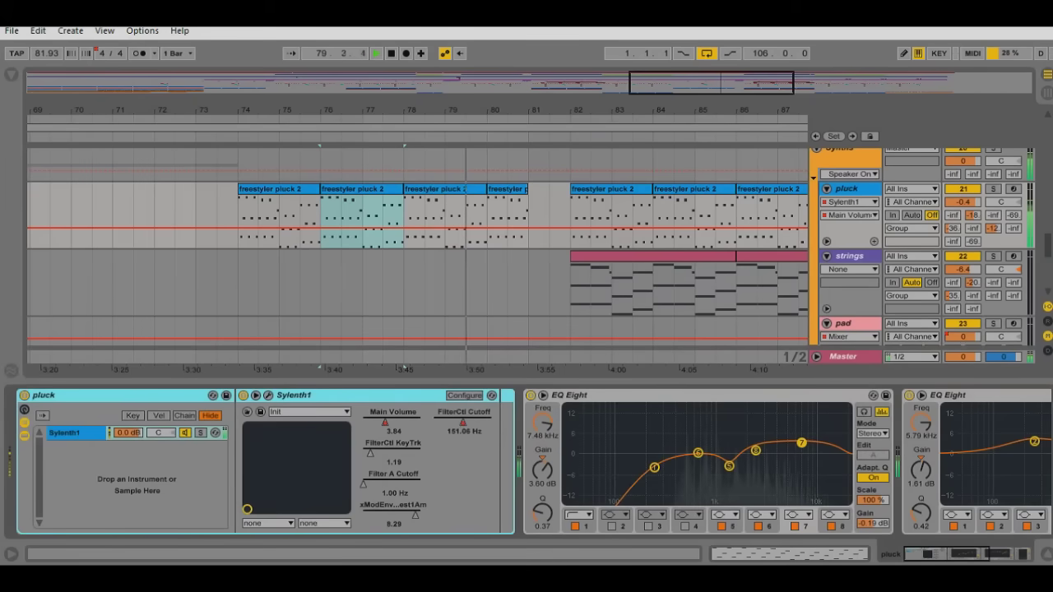
pyautogui.hscroll(6, 526, 463)
pyautogui.hscroll(-6, 527, 462)
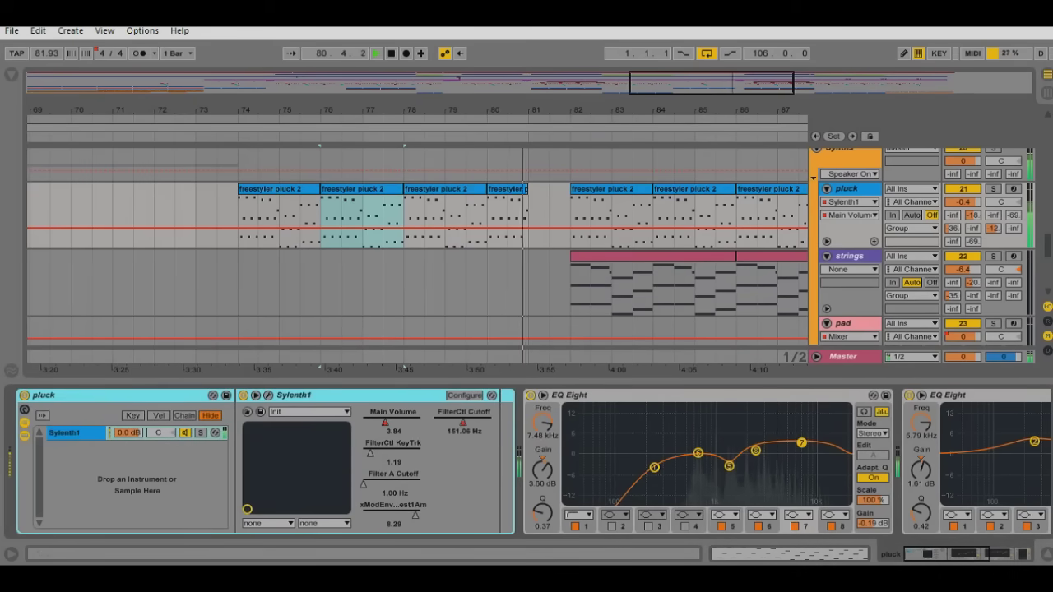
pyautogui.hotkey('ctrl', 'alt', 'l')
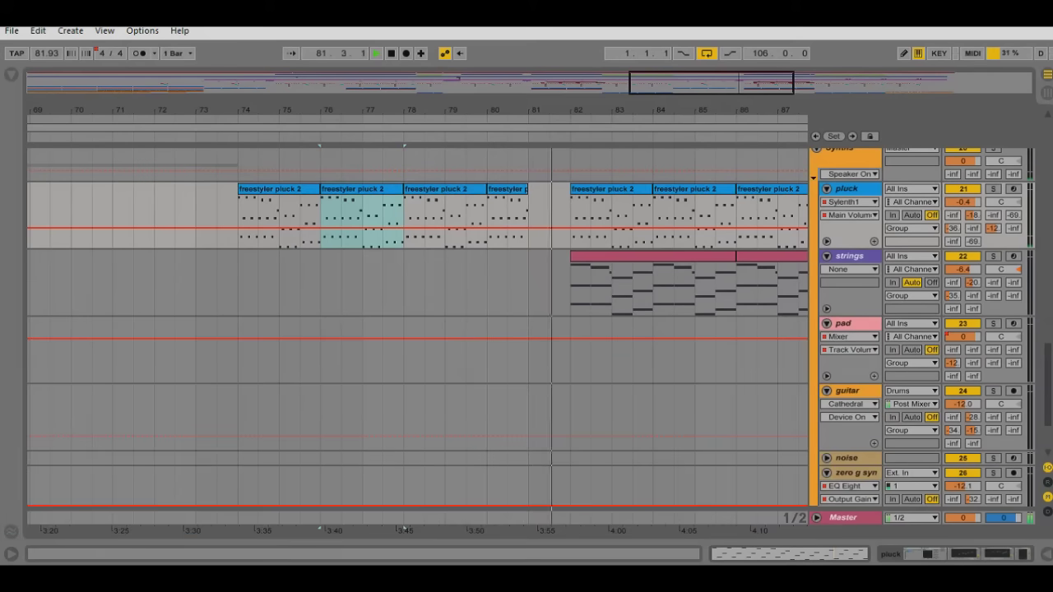
# Open the strings clip at bar 82 and examine its chord notes.
pyautogui.moveTo(616, 110); pyautogui.dragTo(274, 132)
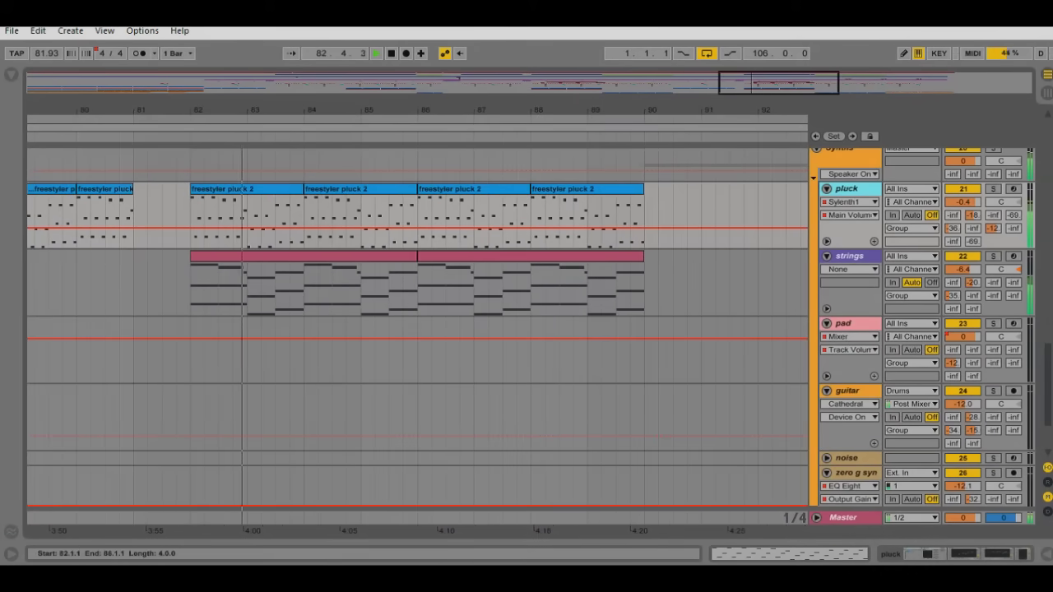
pyautogui.hotkey('ctrl', 'alt', 'l')
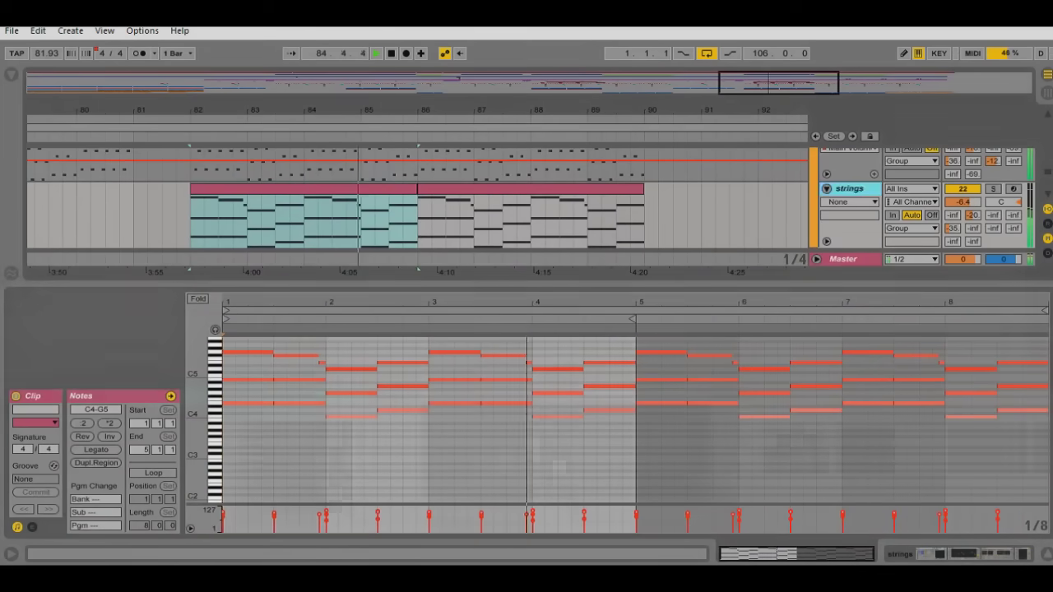
# Inspect the strings track's device chain, including the instrument rack with Sylenth1, the EQ Eight and Cathedral.
pyautogui.hotkey('shift', 'Tab')
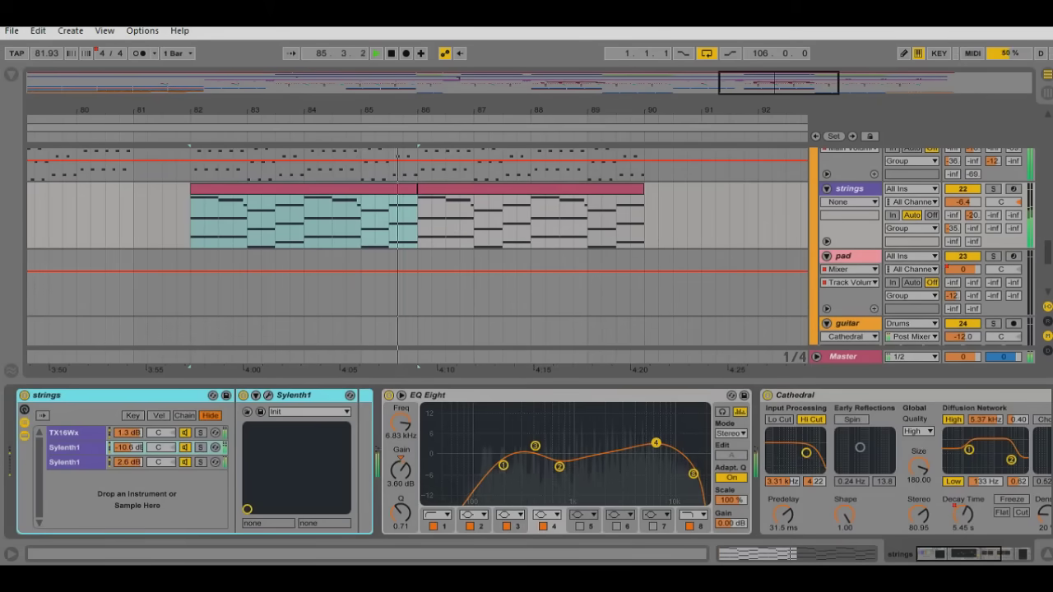
pyautogui.hscroll(5, 526, 463)
pyautogui.hscroll(-10, 527, 462)
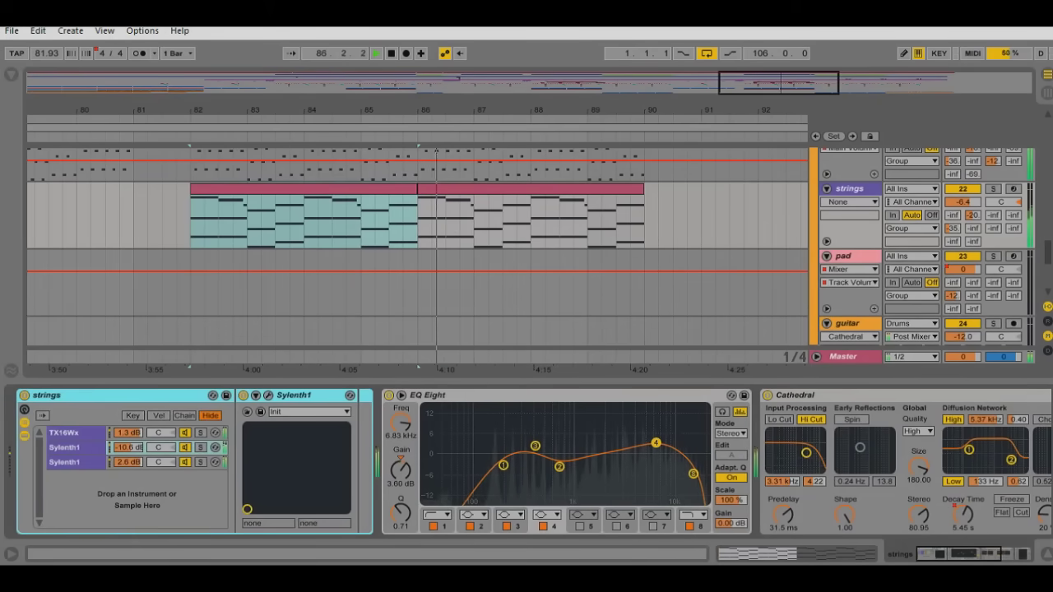
pyautogui.hotkey('ctrl', 'alt', 'l')
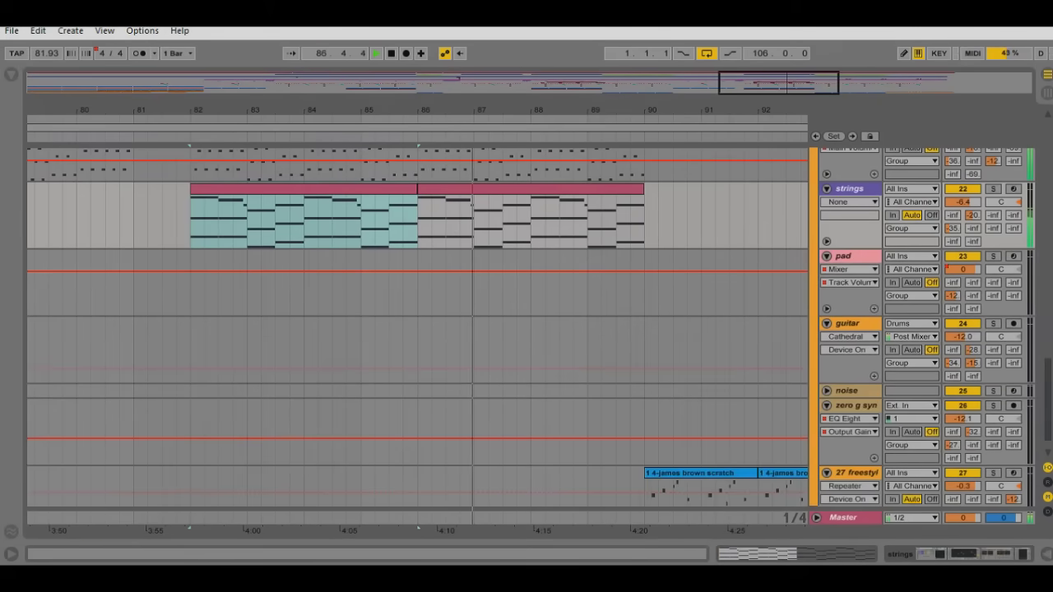
# Examine the synth, scratch, drum loop, loop1 and reversed clips across the arrangement from bar 85 towards bar 103.
pyautogui.scroll(3, 417, 336)
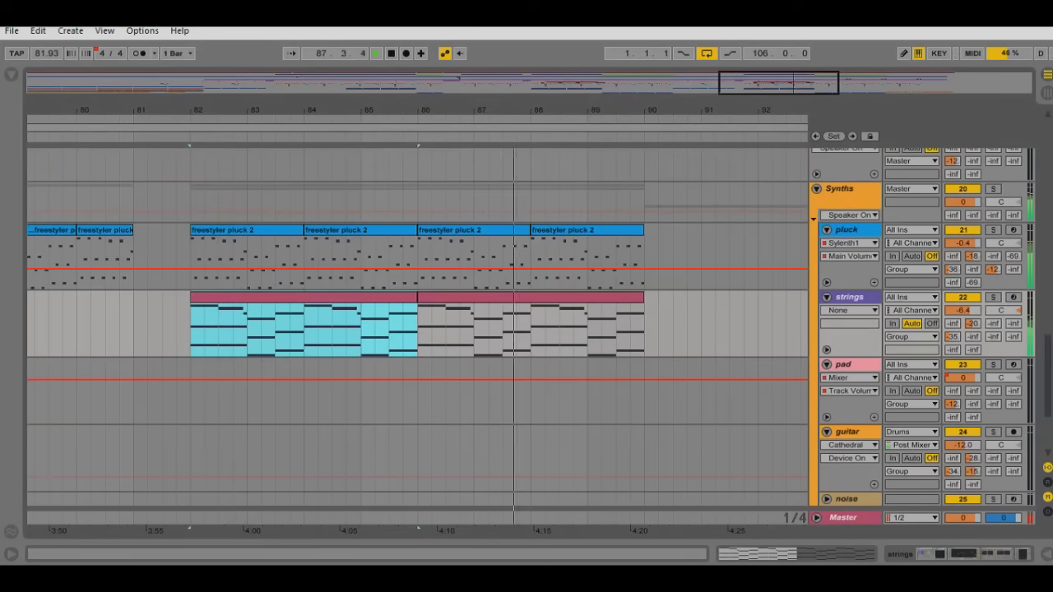
pyautogui.moveTo(659, 110); pyautogui.dragTo(350, 111)
pyautogui.scroll(3, 353, 320)
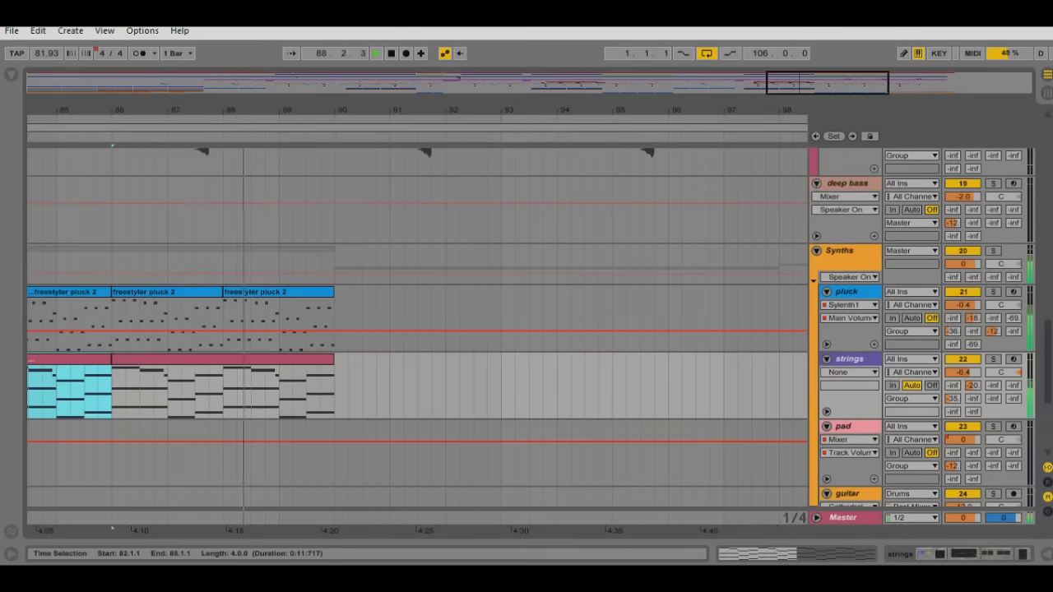
pyautogui.scroll(7, 417, 337)
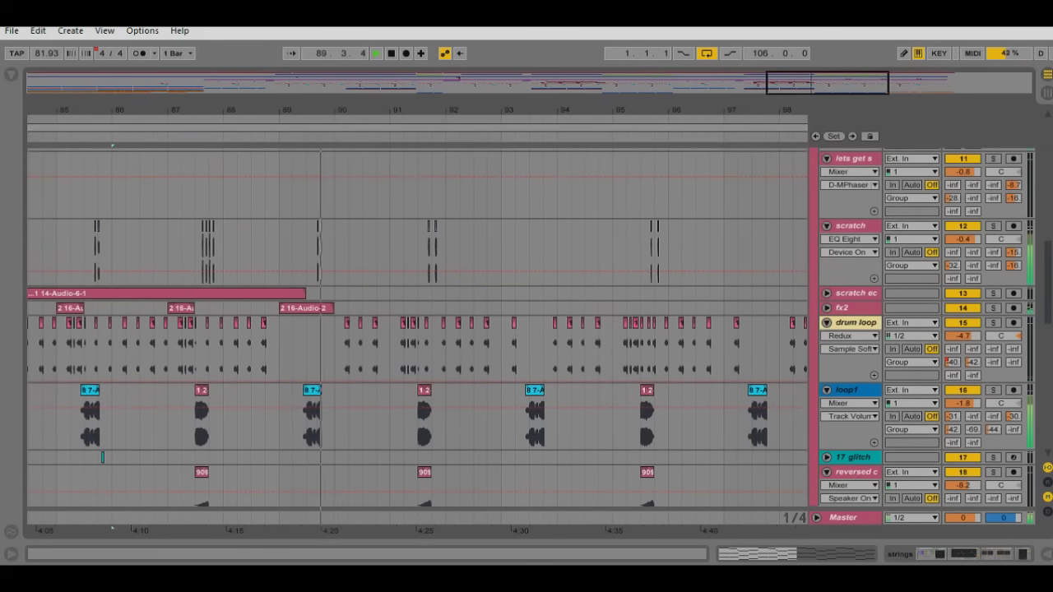
pyautogui.moveTo(559, 111); pyautogui.dragTo(391, 111)
pyautogui.scroll(1, 391, 329)
pyautogui.scroll(-2, 391, 329)
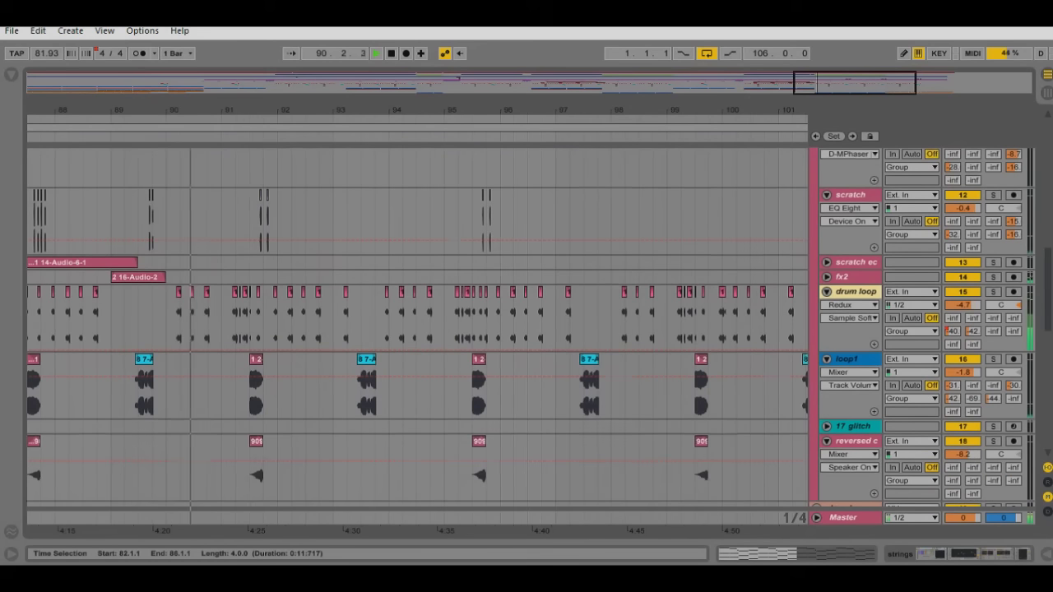
pyautogui.moveTo(273, 110); pyautogui.dragTo(41, 118)
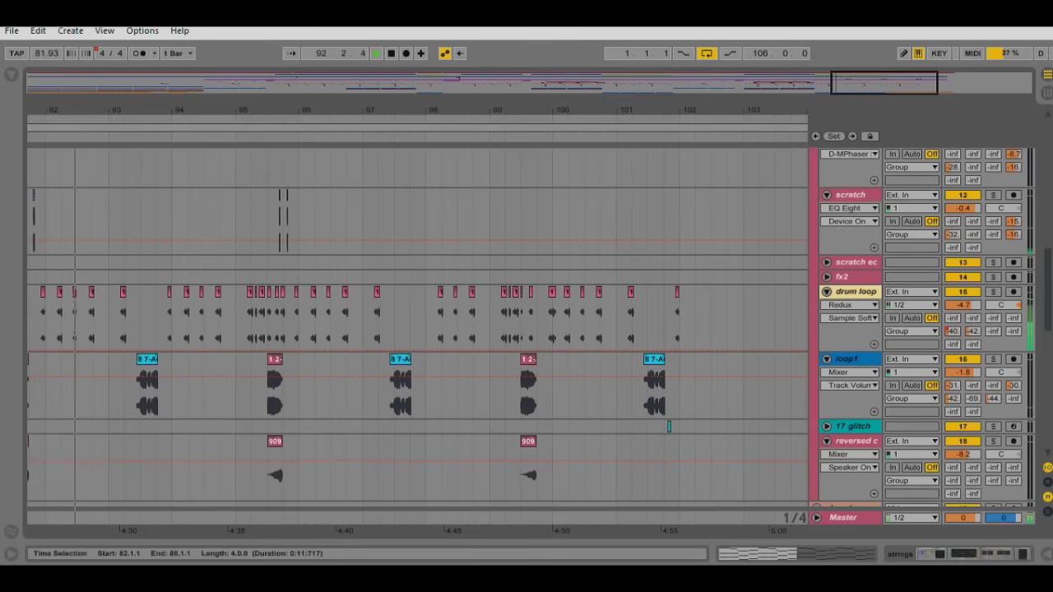
# Locate the drum loop clips on backspeen track 9 and audition the one before bar 98 in solo.
pyautogui.moveTo(169, 110); pyautogui.dragTo(188, 152)
pyautogui.scroll(7, 417, 337)
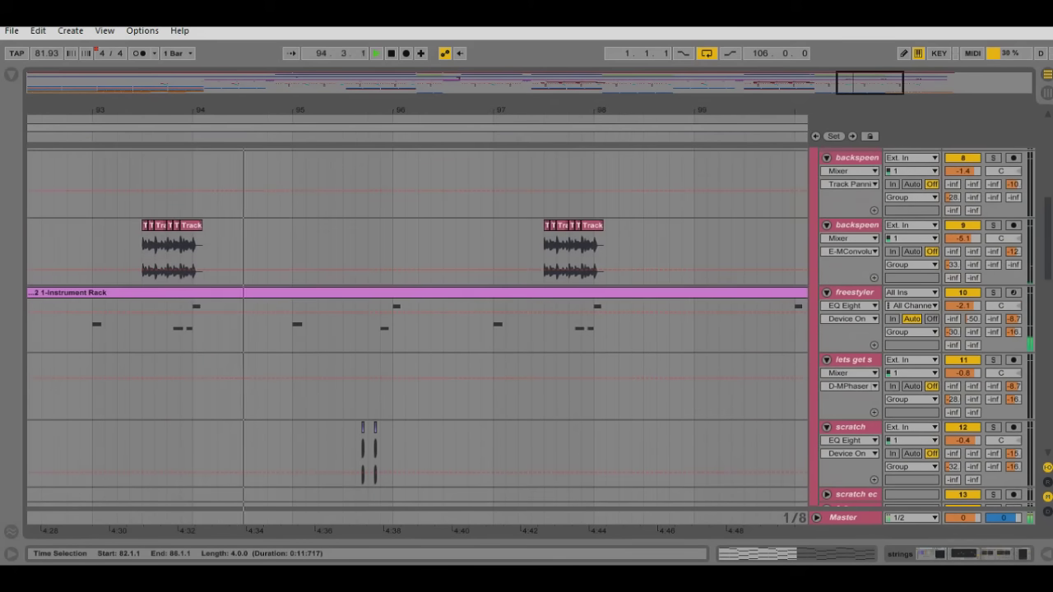
pyautogui.moveTo(596, 110); pyautogui.dragTo(396, 118)
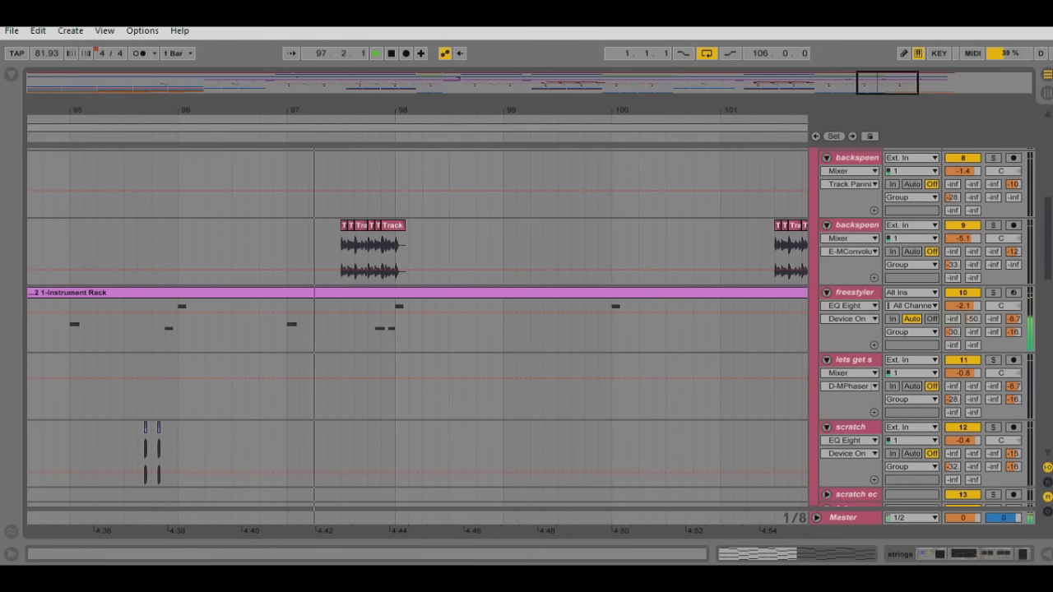
pyautogui.click(993, 225)
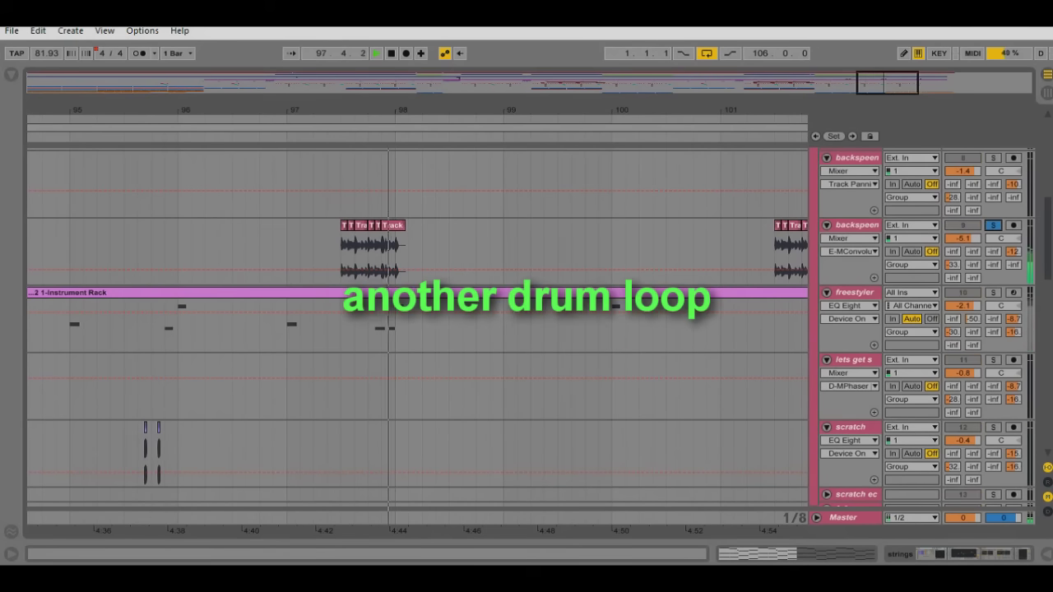
pyautogui.click(994, 225)
# Examine the closing backspeen, freestyler and drum loop clips from bar 97 to bar 105.
pyautogui.moveTo(887, 82); pyautogui.dragTo(915, 74)
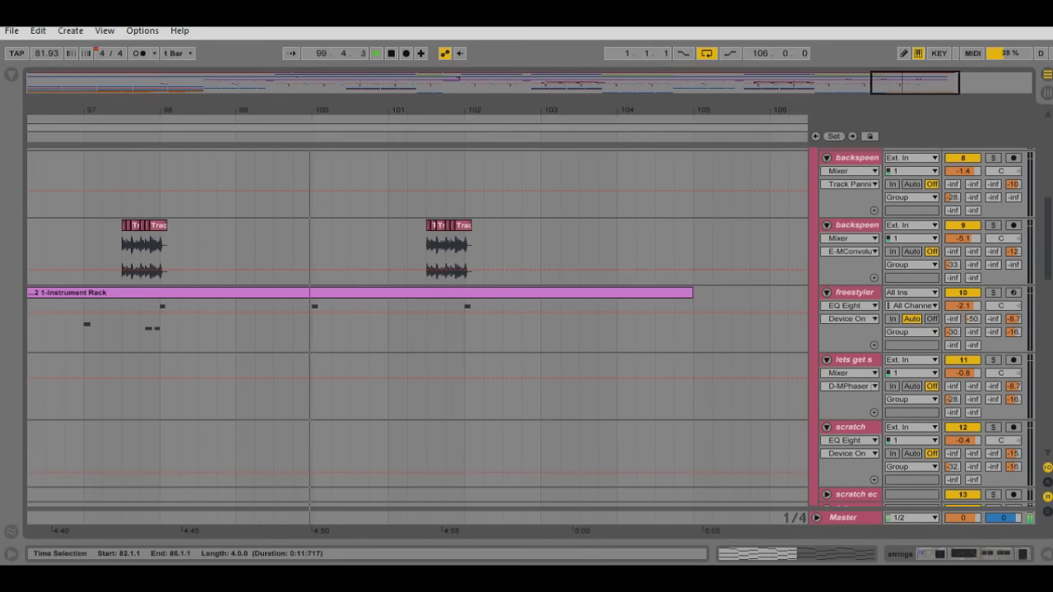
pyautogui.scroll(-6, 418, 329)
pyautogui.scroll(1, 417, 329)
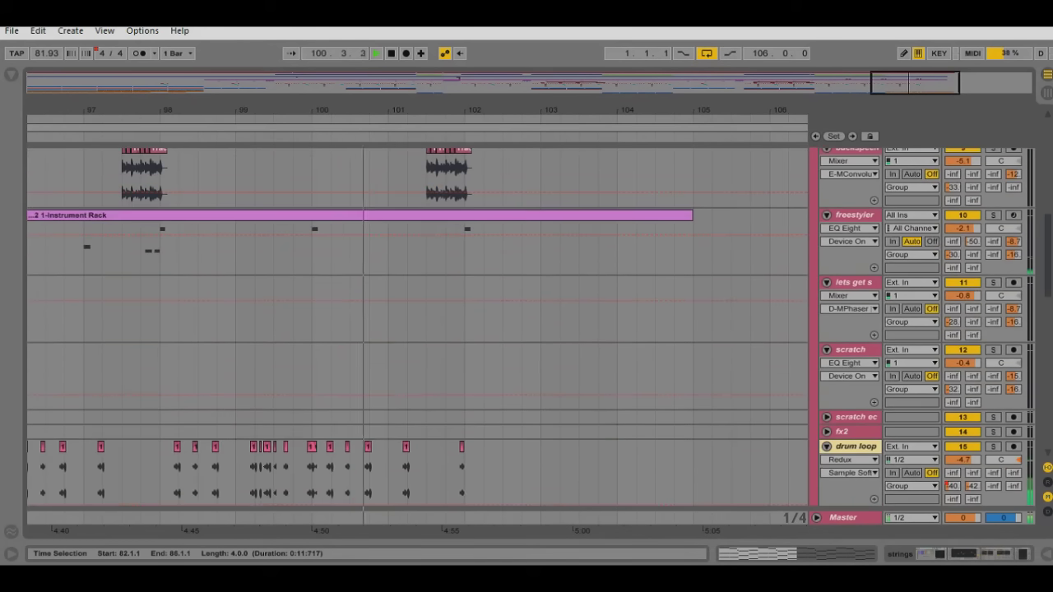
pyautogui.scroll(1, 417, 335)
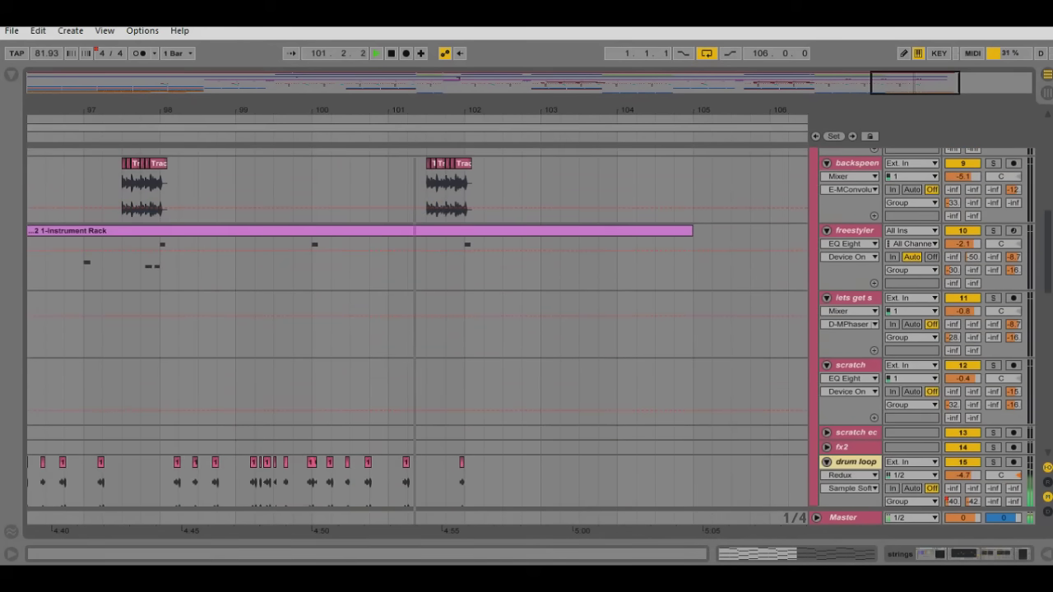
# Examine the zero g synth clips from bar 98 and inspect the track's EQ Eight, Overdrive and OTT devices.
pyautogui.scroll(-10, 417, 329)
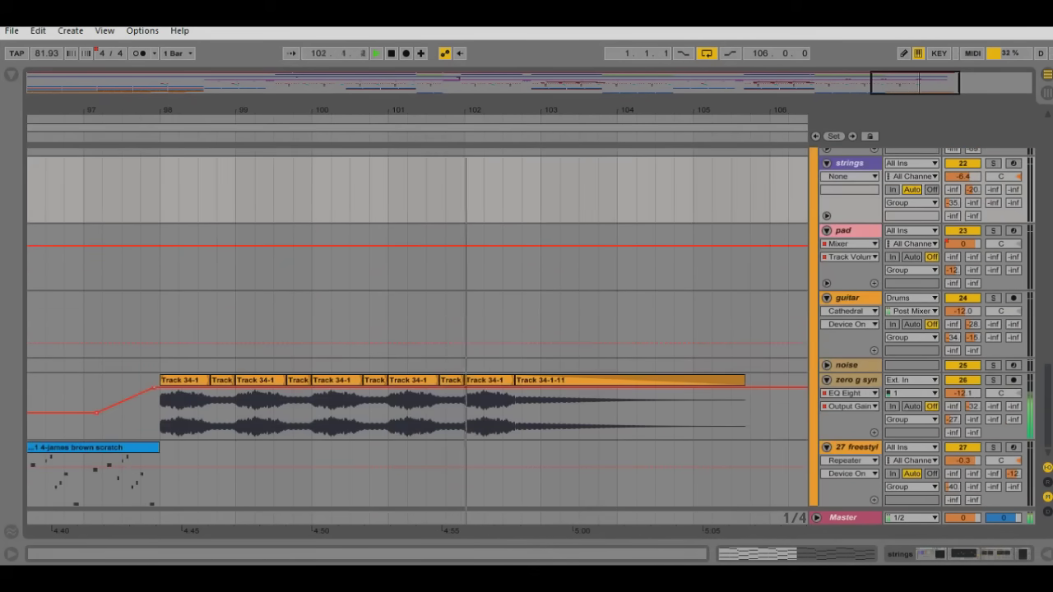
pyautogui.doubleClick(856, 381)
pyautogui.scroll(-3, 417, 256)
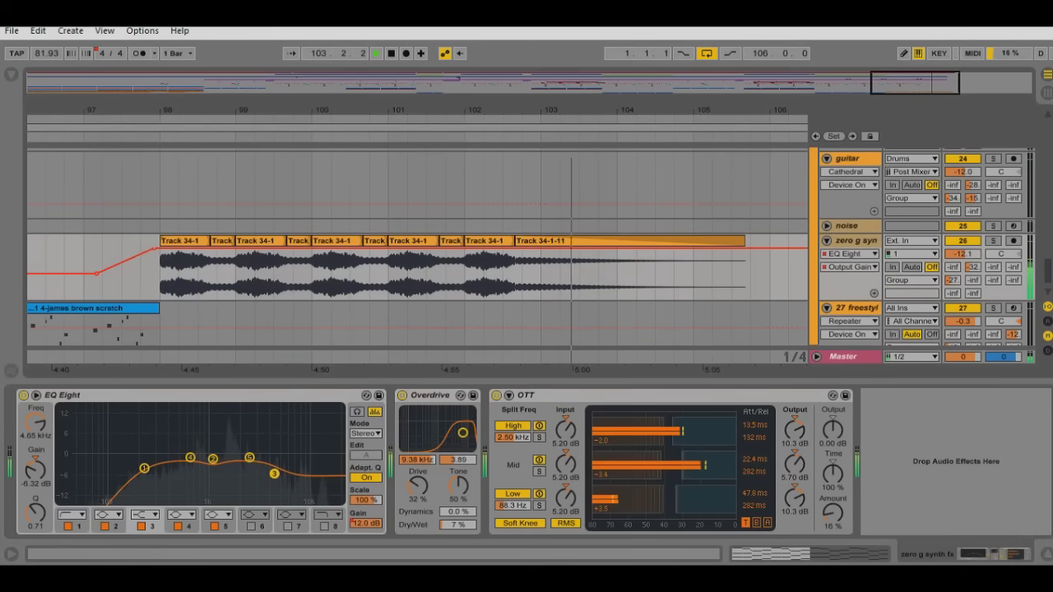
pyautogui.hotkey('ctrl', 'alt', 'l')
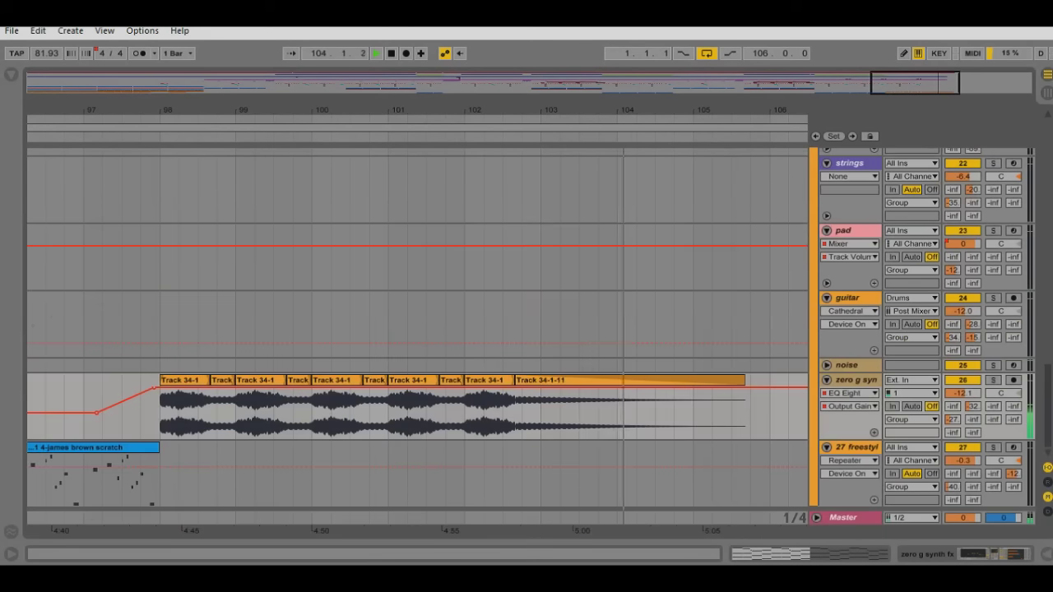
# Review the end of the arrangement around bar 106 across the synth, bass and drum tracks.
pyautogui.moveTo(915, 82); pyautogui.dragTo(948, 59)
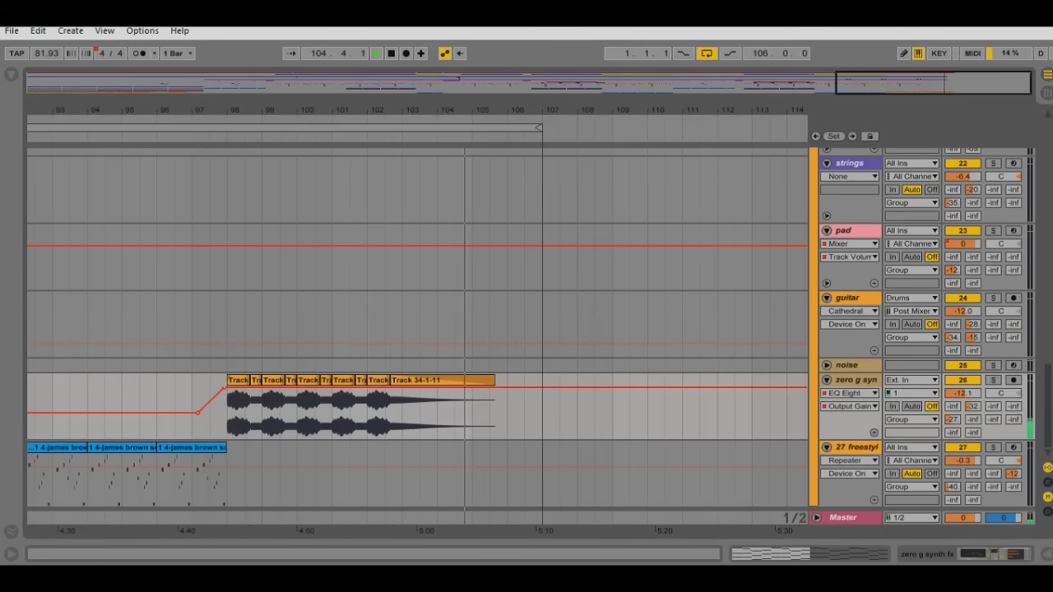
pyautogui.scroll(1, 417, 329)
pyautogui.scroll(6, 418, 329)
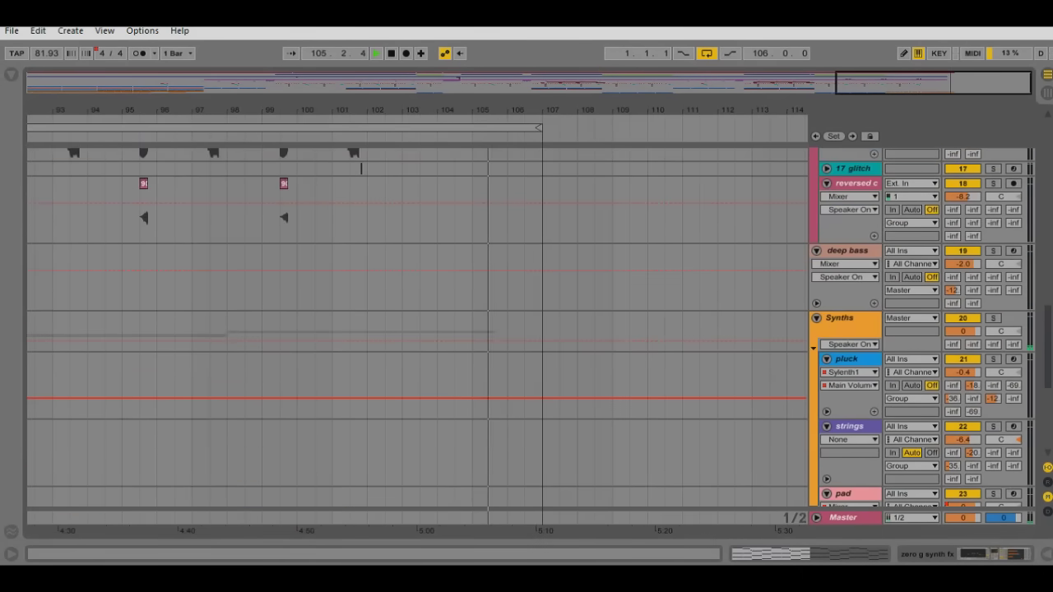